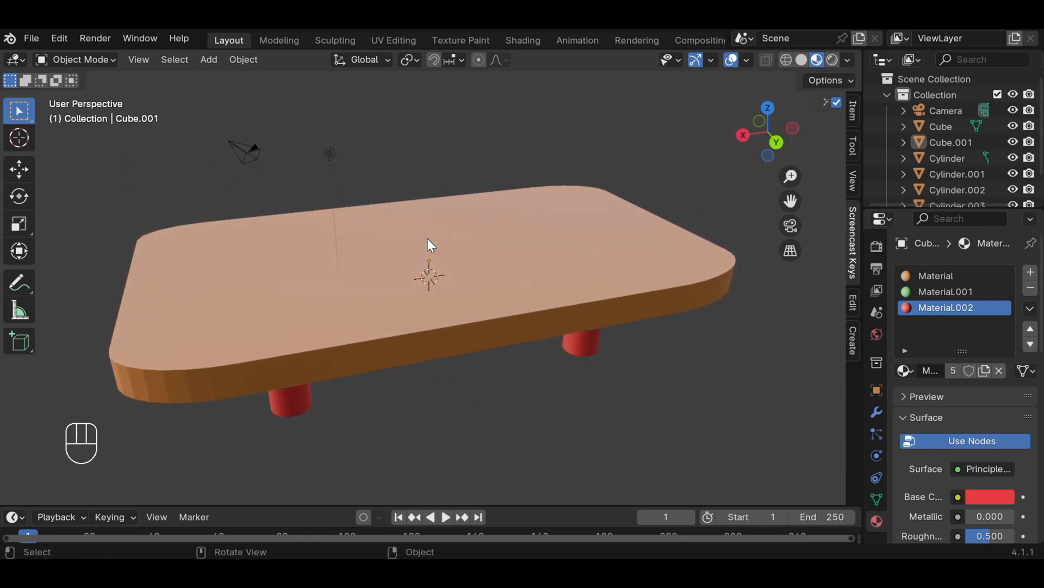
pyautogui.moveTo(352, 254); pyautogui.dragTo(670, 142, button='middle')
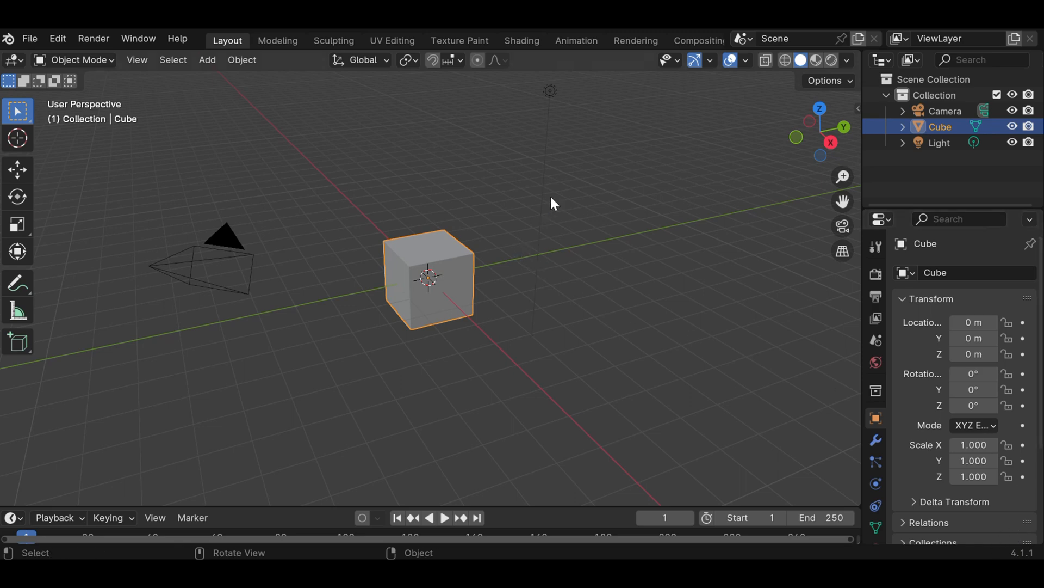
pyautogui.scroll(-2, 497, 257)
pyautogui.scroll(7, 496, 257)
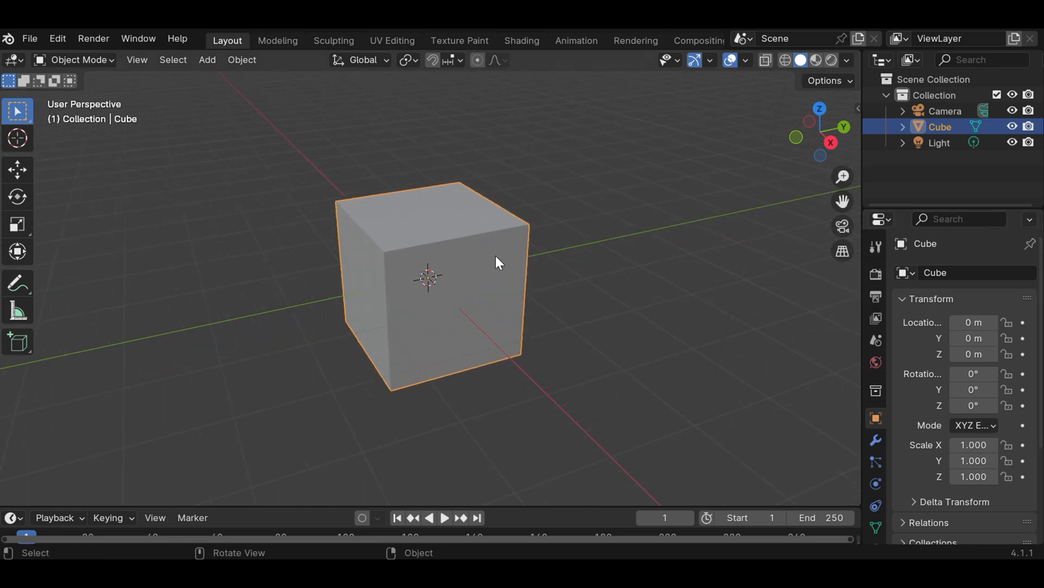
pyautogui.scroll(-7, 496, 257)
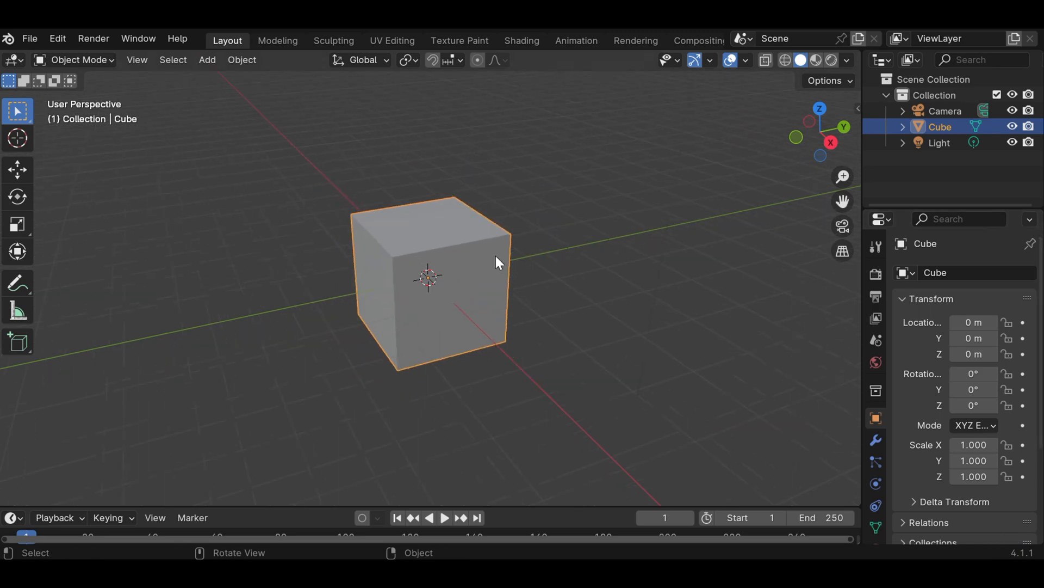
pyautogui.click(538, 249)
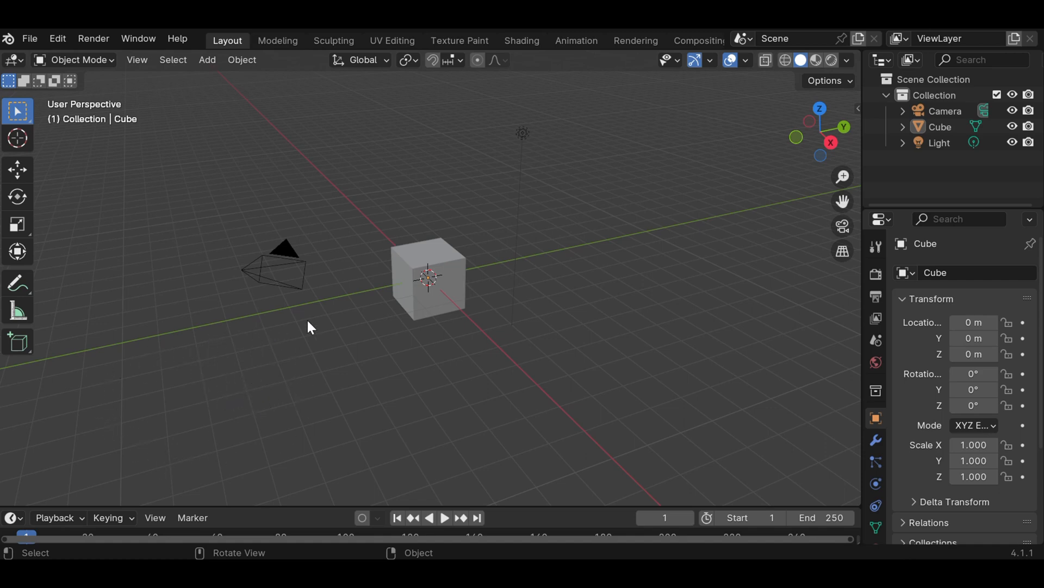
pyautogui.scroll(2, 311, 327)
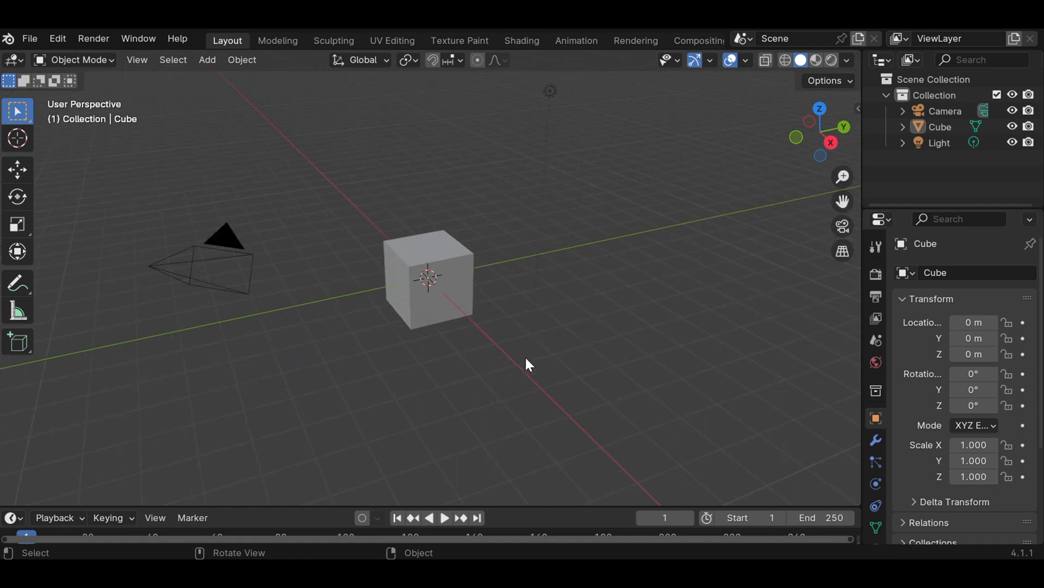
# Step: Enable the Screencast Keys overlay in the viewport and test it with a few mouse actions
pyautogui.press('n')
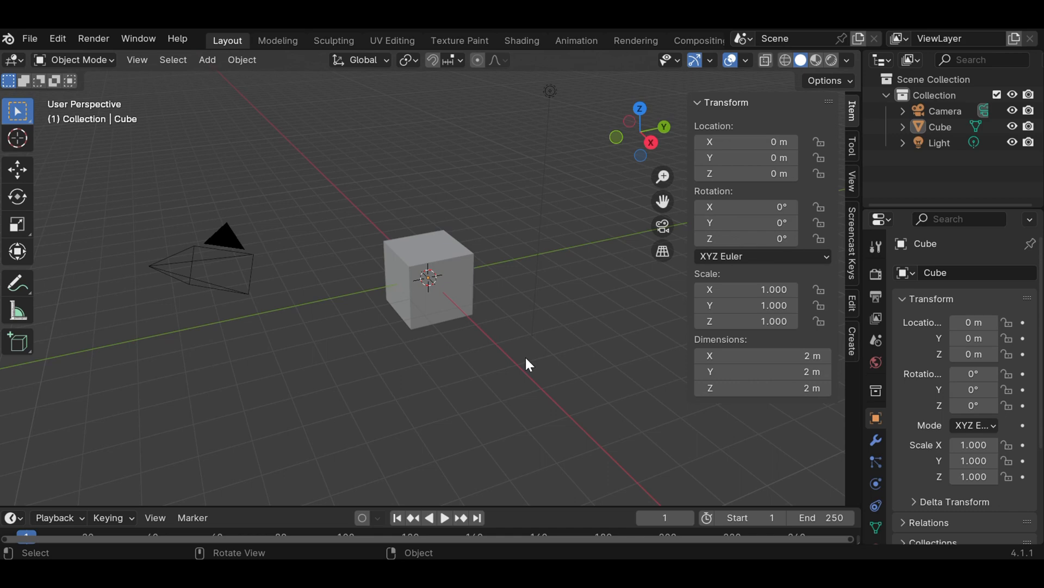
pyautogui.click(852, 245)
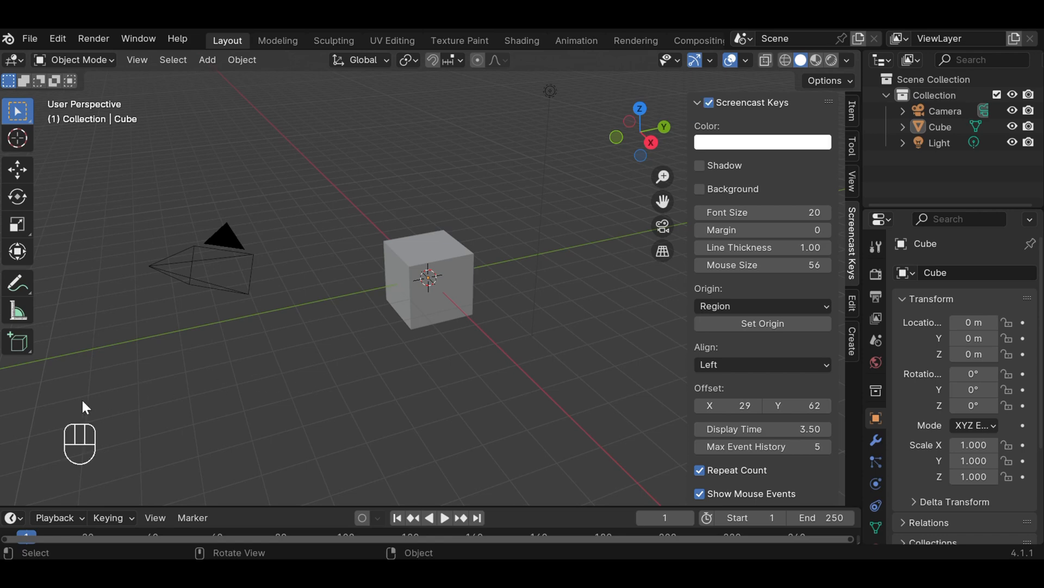
pyautogui.click(177, 411)
pyautogui.click(183, 410)
pyautogui.moveTo(184, 408); pyautogui.dragTo(184, 408, button='middle')
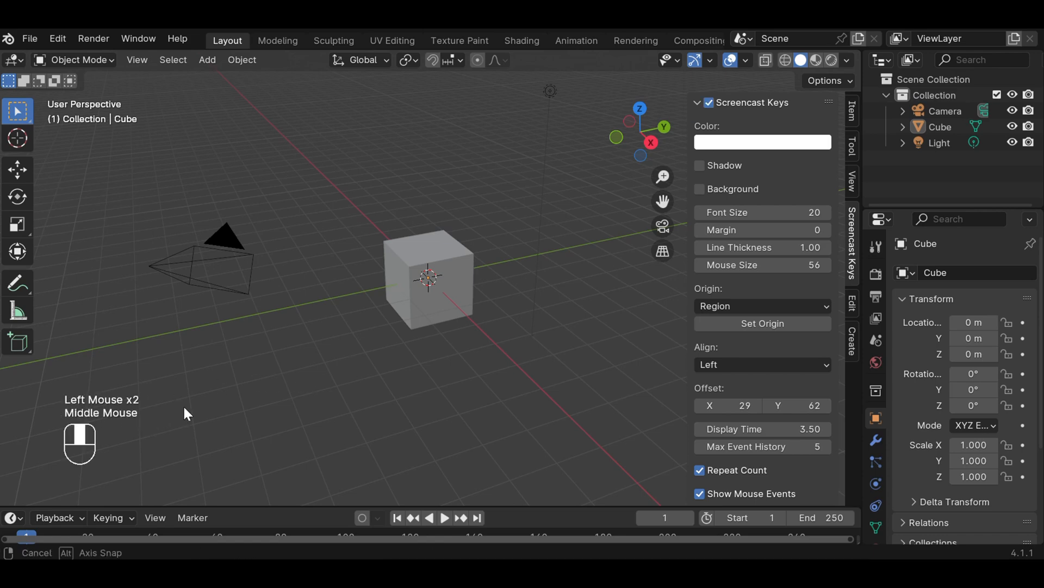
pyautogui.rightClick(308, 394)
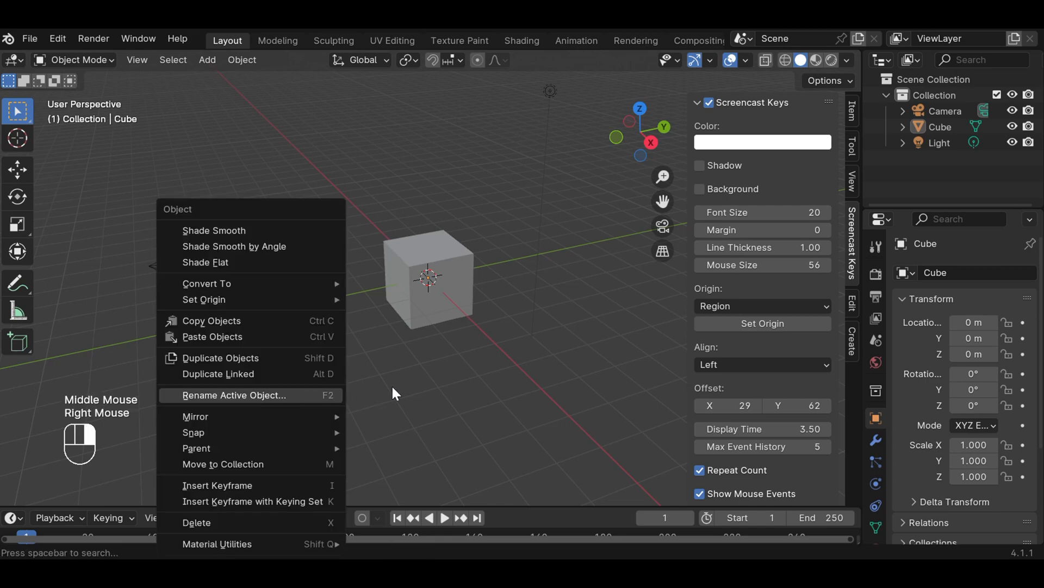
# Step: Collapse the Screencast Keys settings and narrow the viewport's sidebar
pyautogui.click(698, 103)
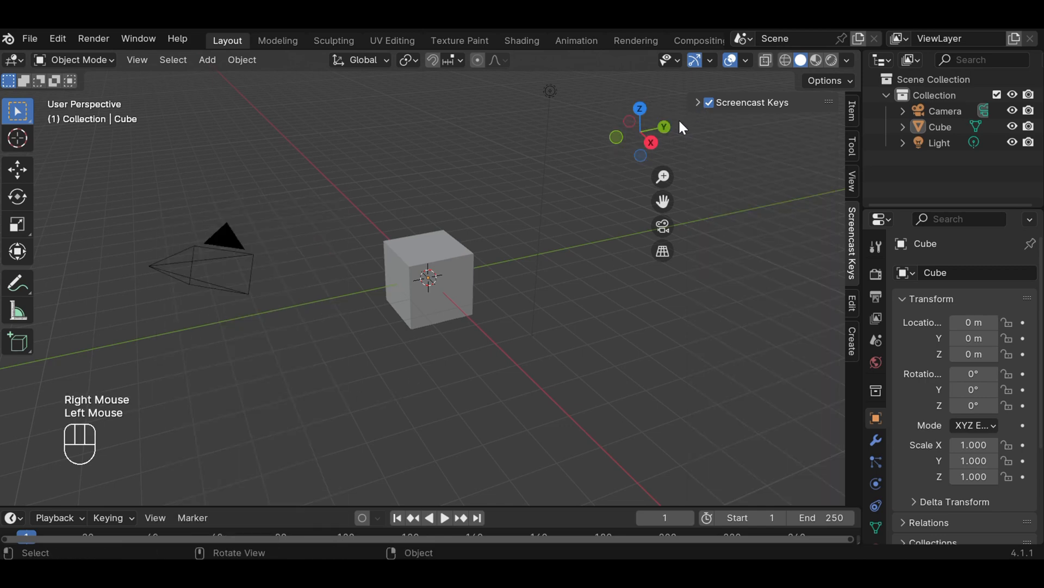
pyautogui.moveTo(689, 109); pyautogui.dragTo(819, 115)
pyautogui.scroll(-2, 475, 251)
pyautogui.scroll(2, 474, 252)
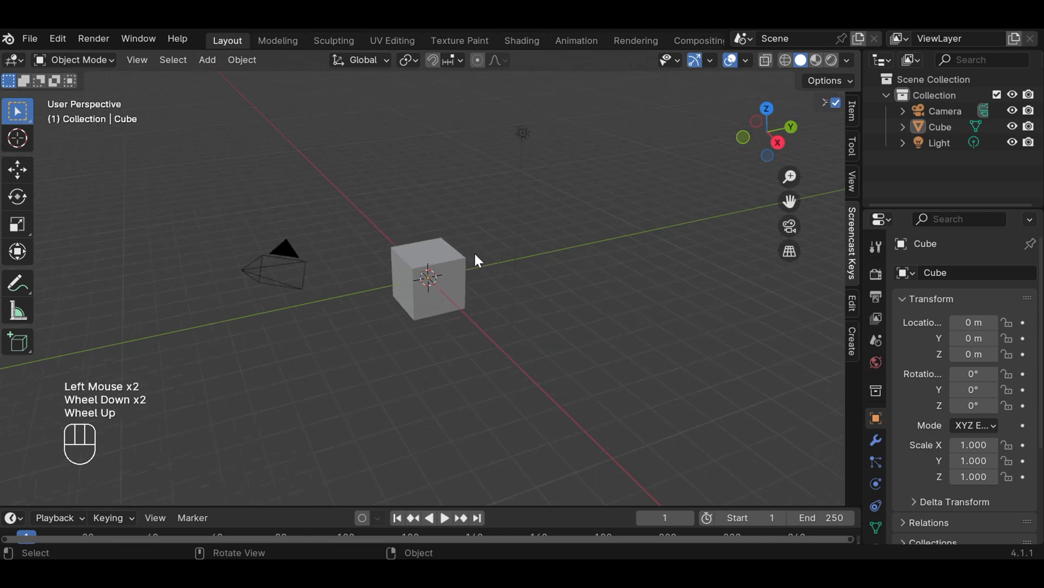
# Step: Scale the default cube along Y to about 4.69 and along X to about -4.9
pyautogui.click(465, 269)
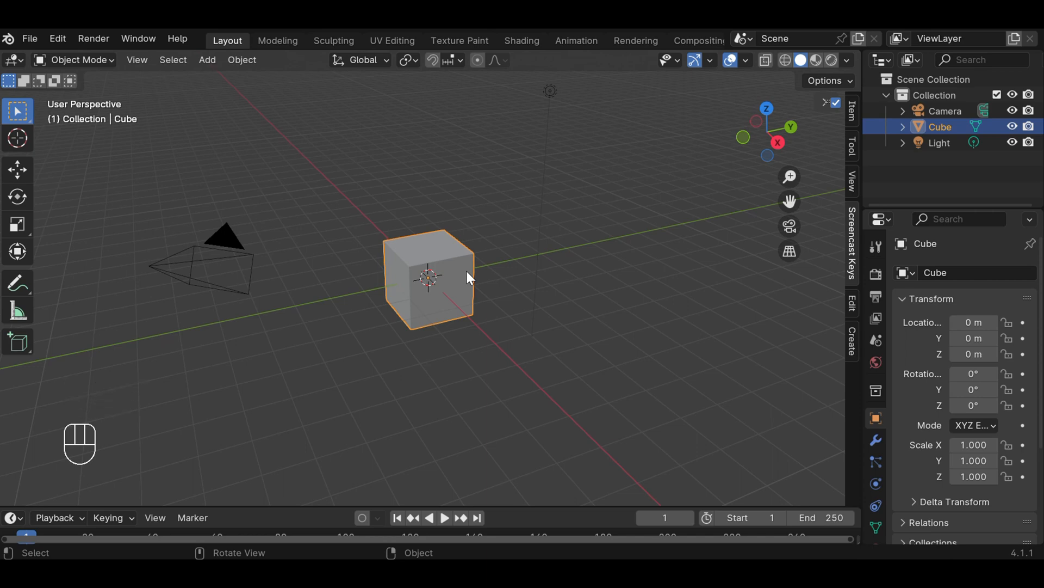
pyautogui.press('s')
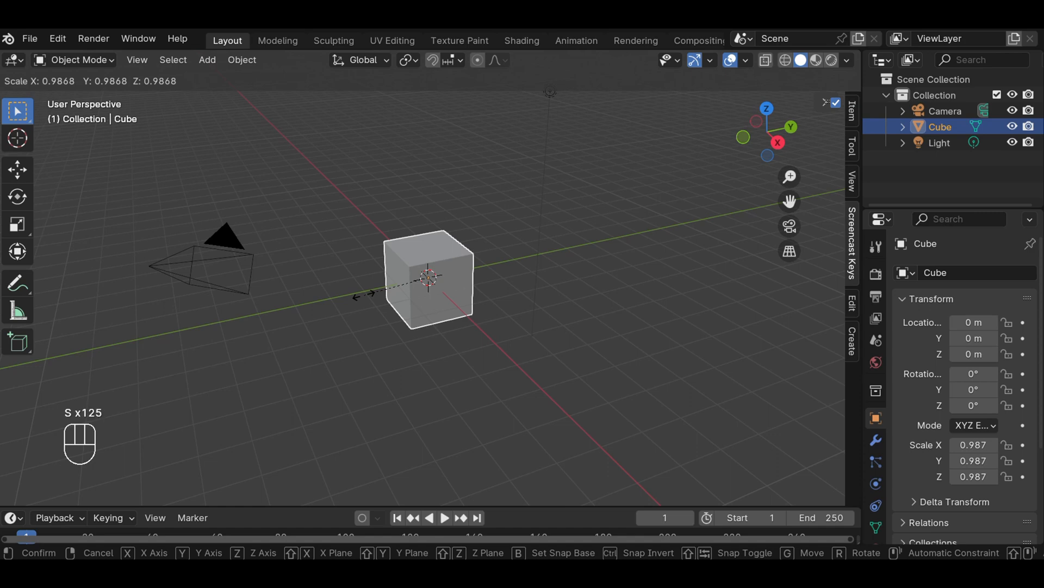
pyautogui.press('y')
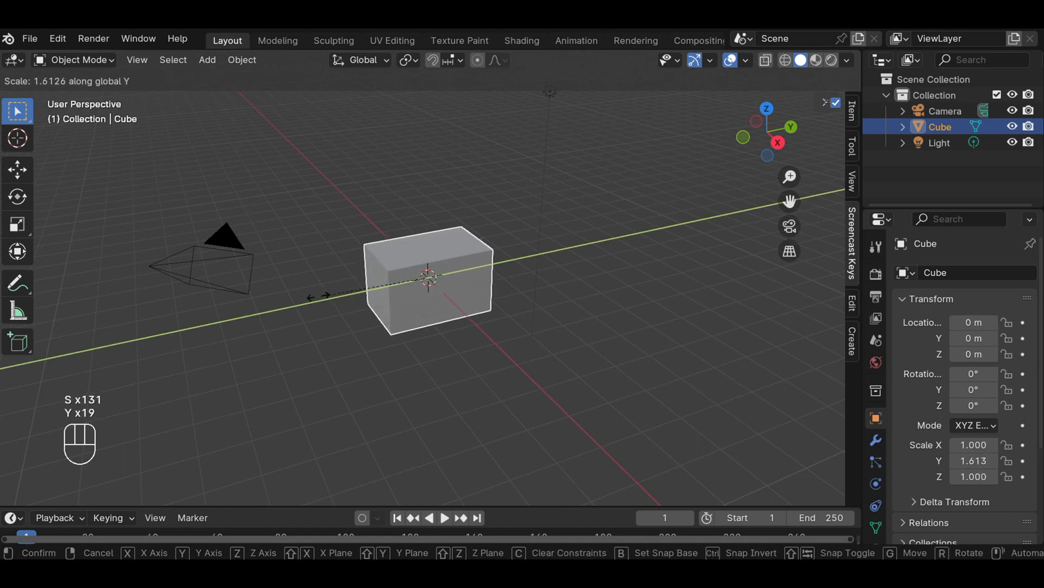
pyautogui.click(115, 324)
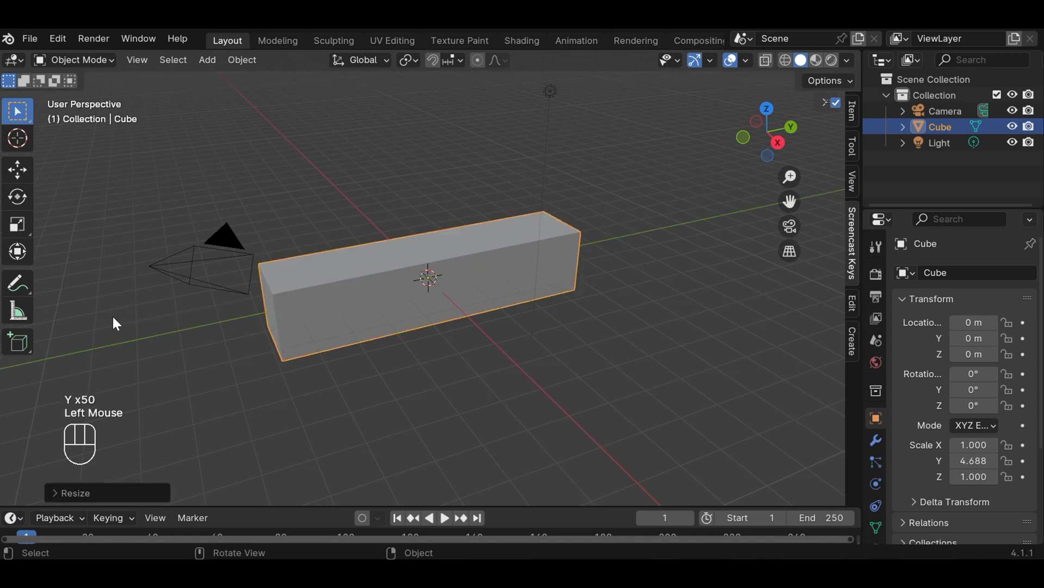
pyautogui.press('s')
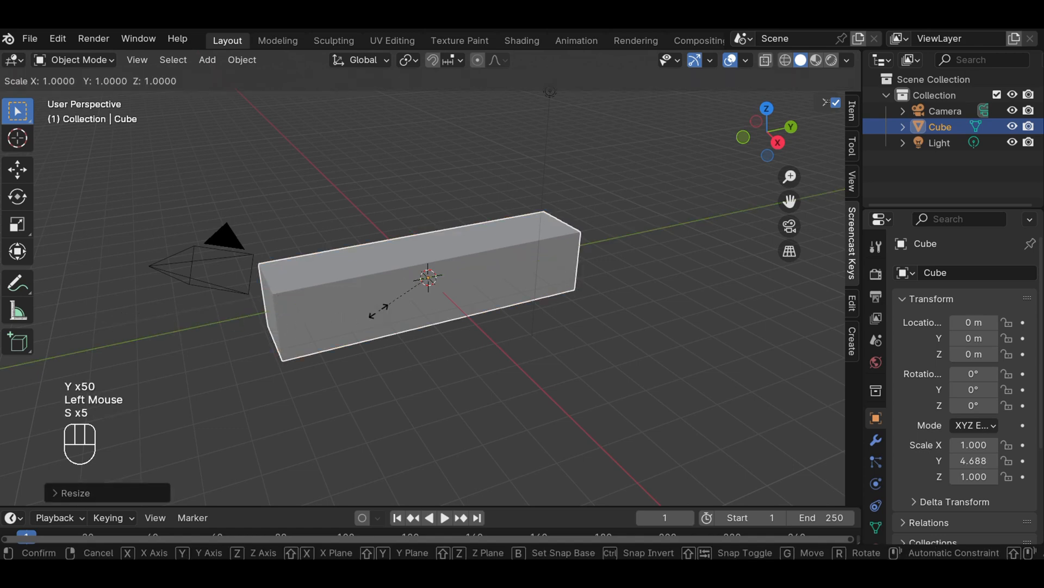
pyautogui.press('x')
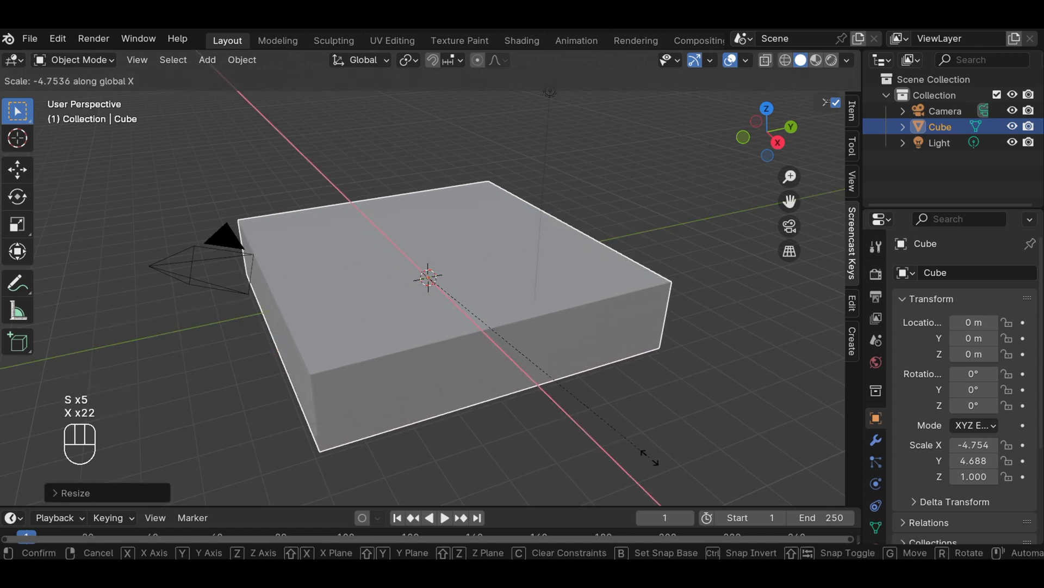
pyautogui.click(659, 466)
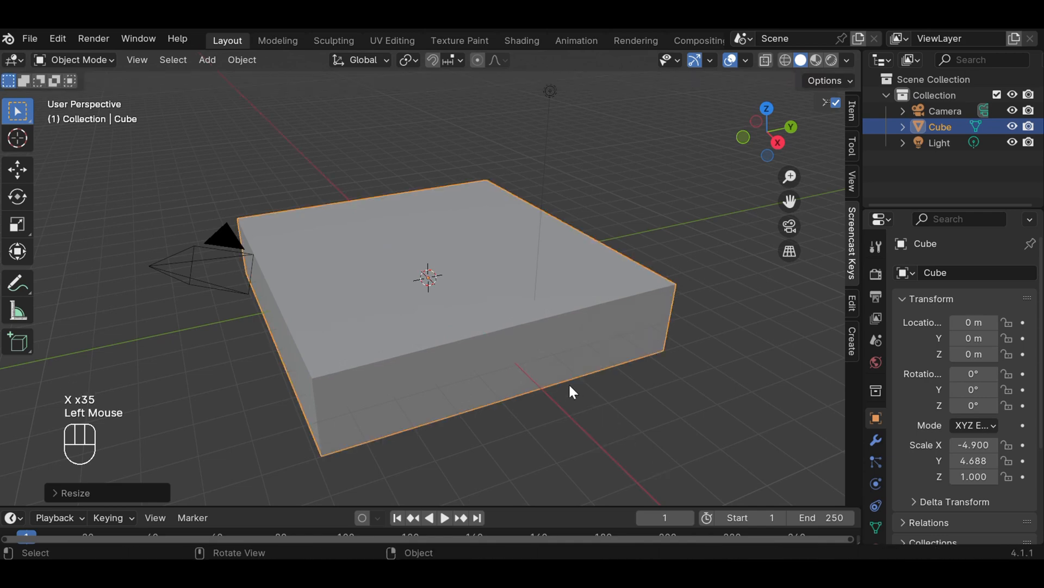
# Step: Flatten the block along Z to a scale of about 0.43 and deselect it
pyautogui.press('s')
pyautogui.press('s')
pyautogui.press('s')
pyautogui.press('s')
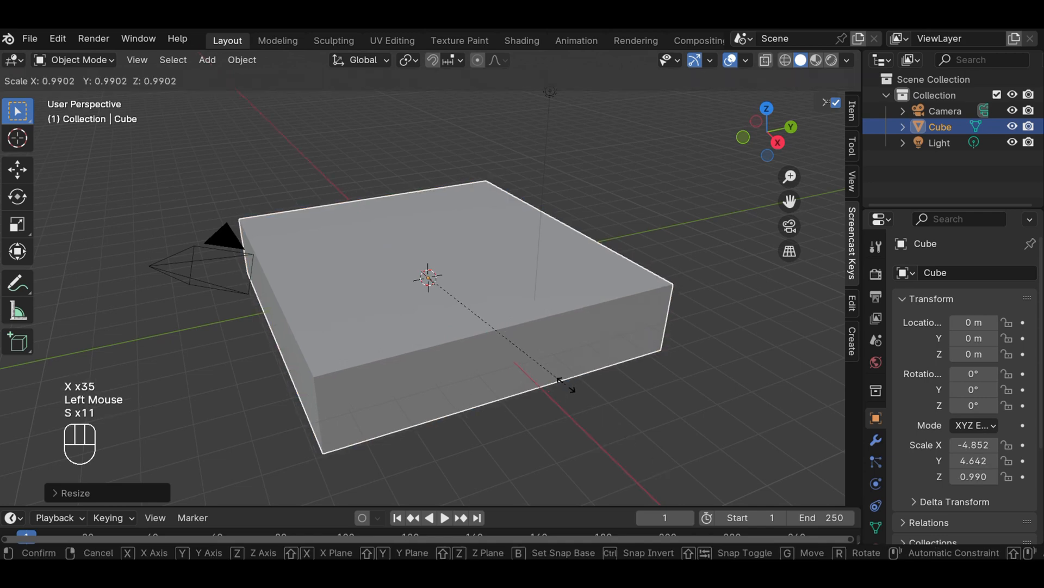
pyautogui.press('s')
pyautogui.press('s')
pyautogui.press('s')
pyautogui.press('s')
pyautogui.press('s')
pyautogui.press('s')
pyautogui.press('z')
pyautogui.press('z')
pyautogui.press('z')
pyautogui.press('z')
pyautogui.press('z')
pyautogui.press('z')
pyautogui.press('z')
pyautogui.press('z')
pyautogui.press('z')
pyautogui.press('z')
pyautogui.press('z')
pyautogui.press('z')
pyautogui.press('z')
pyautogui.press('z')
pyautogui.press('z')
pyautogui.press('z')
pyautogui.press('z')
pyautogui.press('z')
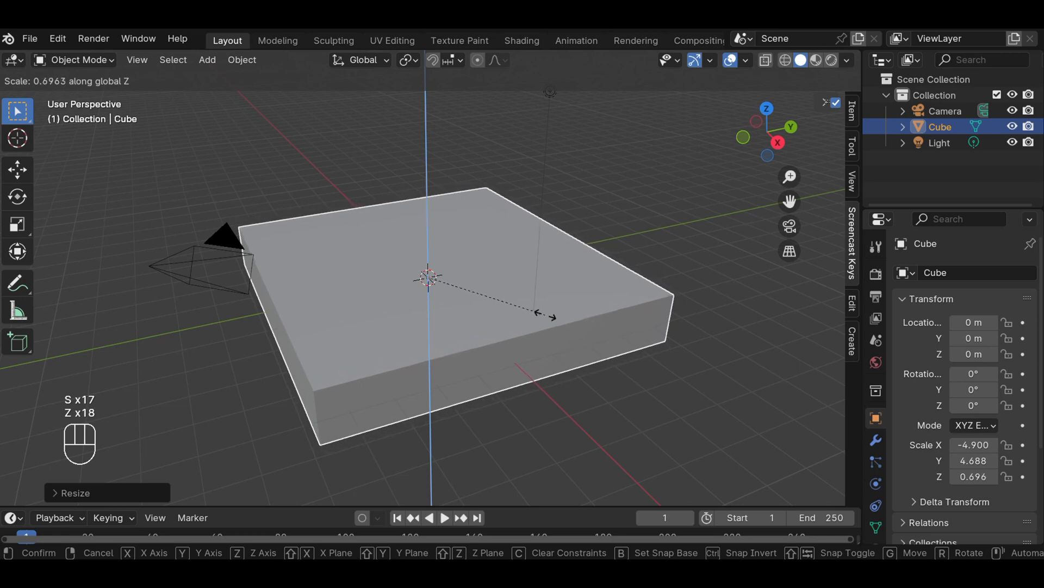
pyautogui.press('z')
pyautogui.press('z')
pyautogui.press('z')
pyautogui.press('z')
pyautogui.press('z')
pyautogui.press('z')
pyautogui.press('z')
pyautogui.press('z')
pyautogui.press('z')
pyautogui.press('z')
pyautogui.press('z')
pyautogui.press('z')
pyautogui.press('z')
pyautogui.press('z')
pyautogui.press('z')
pyautogui.press('z')
pyautogui.press('z')
pyautogui.press('z')
pyautogui.press('z')
pyautogui.press('z')
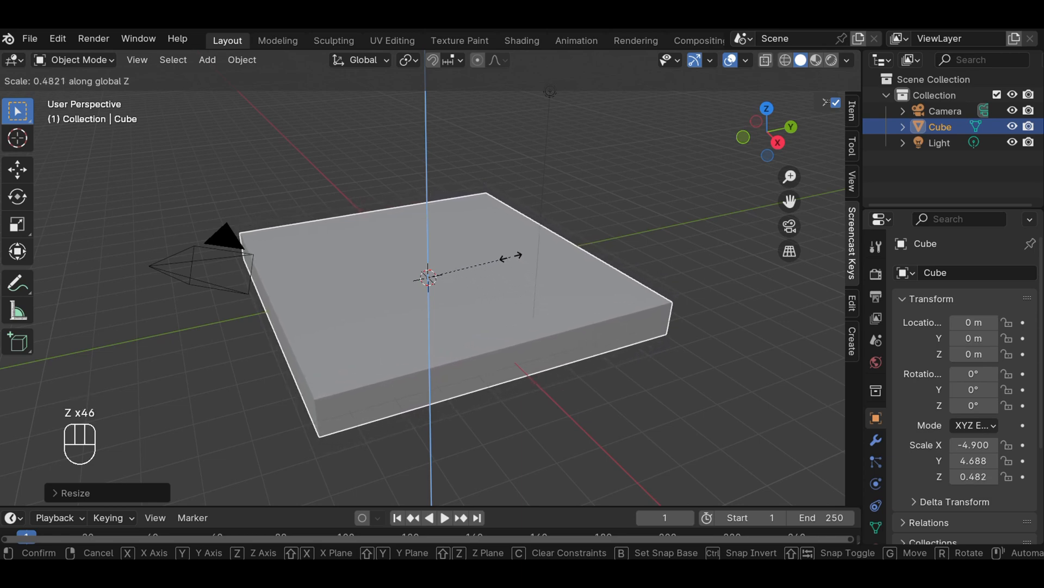
pyautogui.press('z')
pyautogui.press('z')
pyautogui.press('z')
pyautogui.press('z')
pyautogui.press('z')
pyautogui.press('z')
pyautogui.press('z')
pyautogui.press('z')
pyautogui.press('z')
pyautogui.press('z')
pyautogui.press('z')
pyautogui.press('z')
pyautogui.press('z')
pyautogui.press('z')
pyautogui.press('z')
pyautogui.press('z')
pyautogui.press('z')
pyautogui.press('z')
pyautogui.press('z')
pyautogui.press('z')
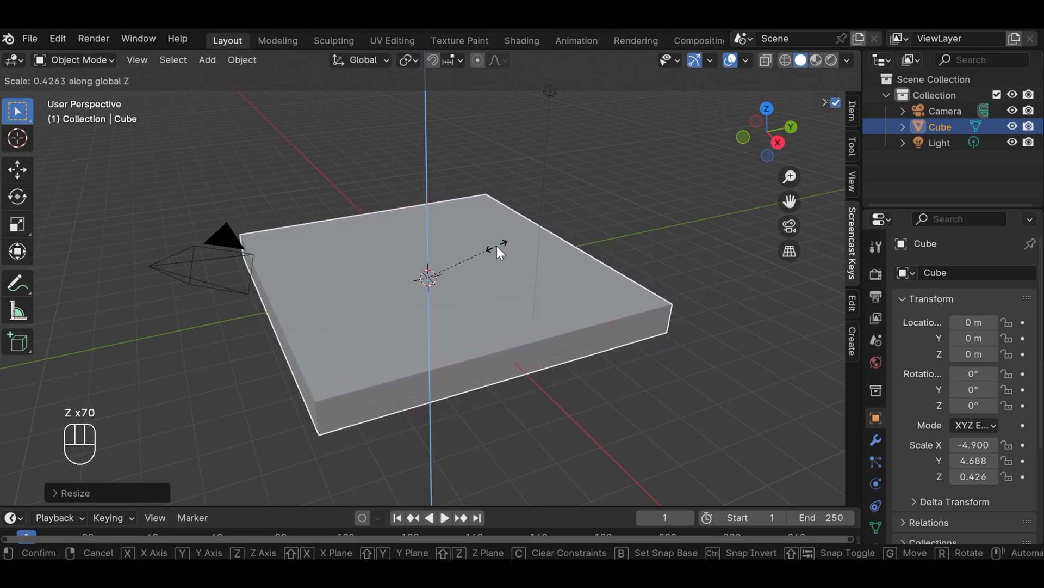
pyautogui.click(497, 250)
pyautogui.click(687, 360)
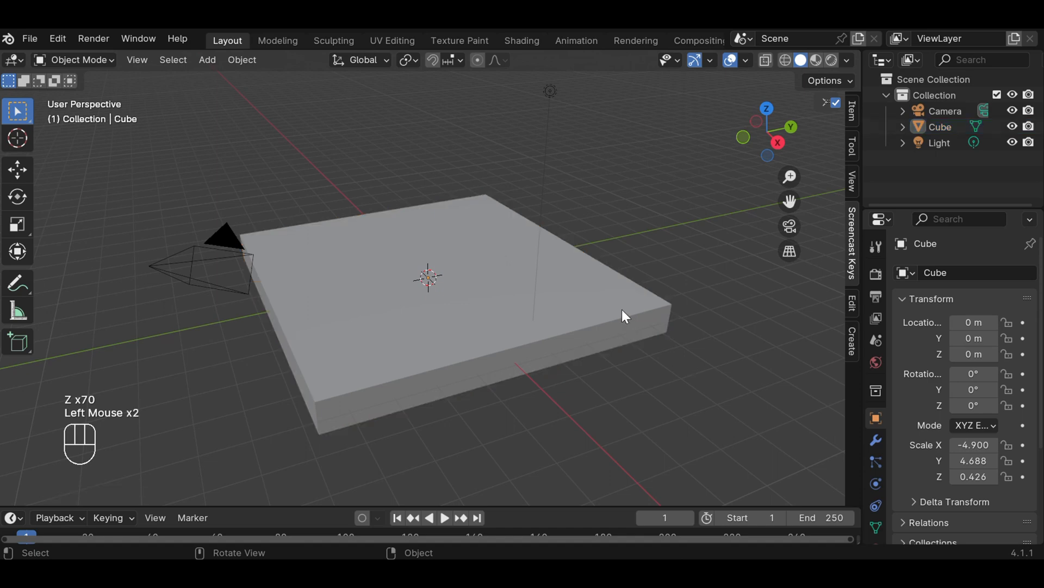
# Step: Examine the flattened slab in perspective and in the front orthographic view
pyautogui.scroll(-1, 652, 343)
pyautogui.scroll(3, 652, 344)
pyautogui.scroll(-1, 668, 304)
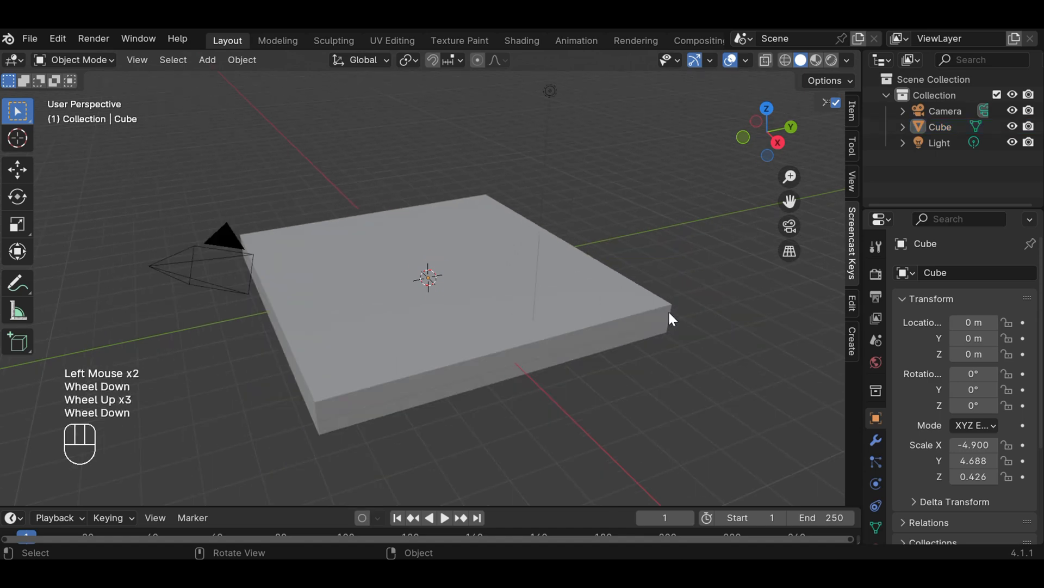
pyautogui.moveTo(668, 309); pyautogui.dragTo(743, 333, button='middle')
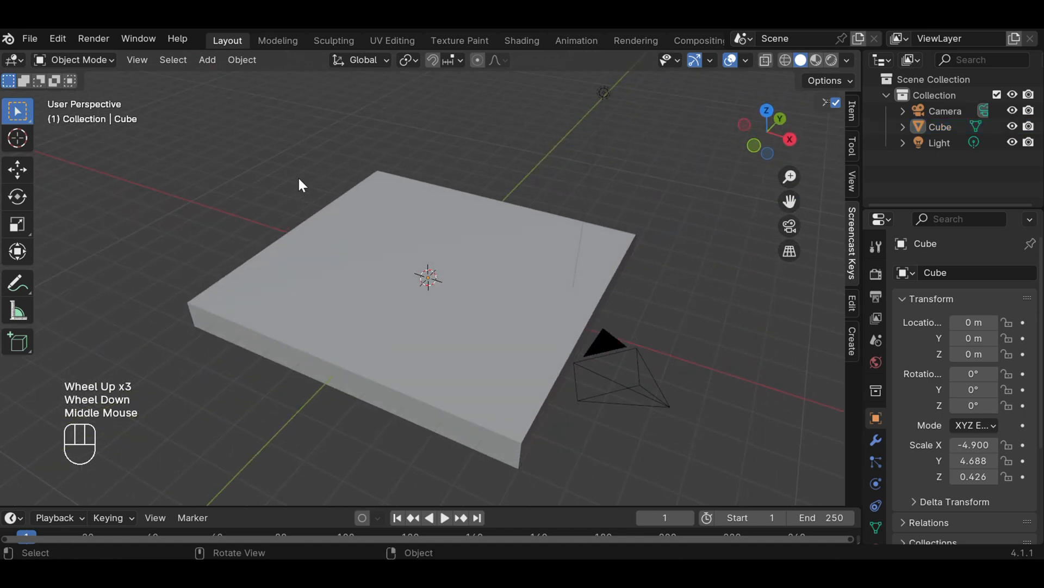
pyautogui.click(143, 60)
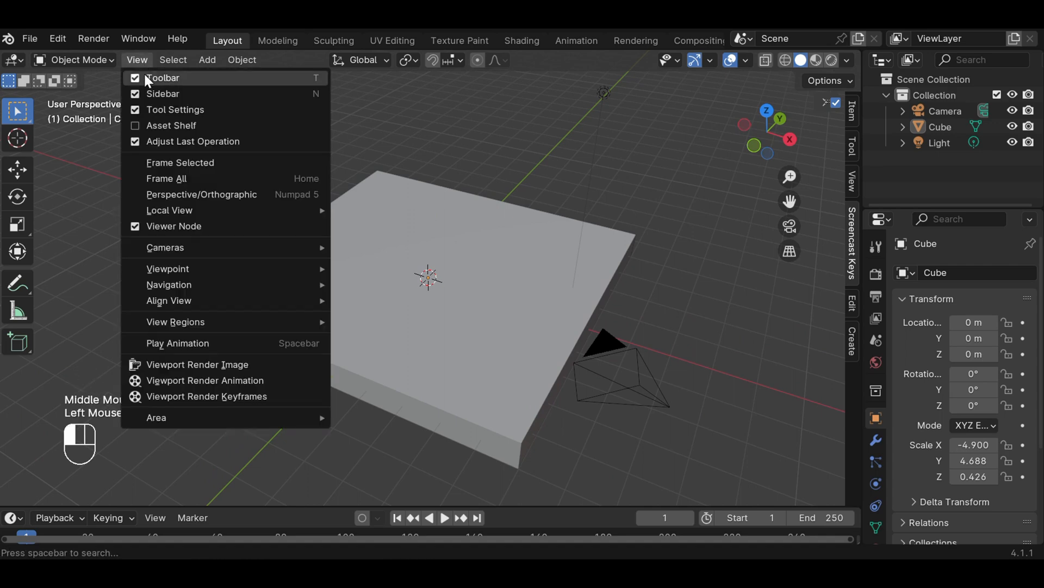
pyautogui.moveTo(197, 273)
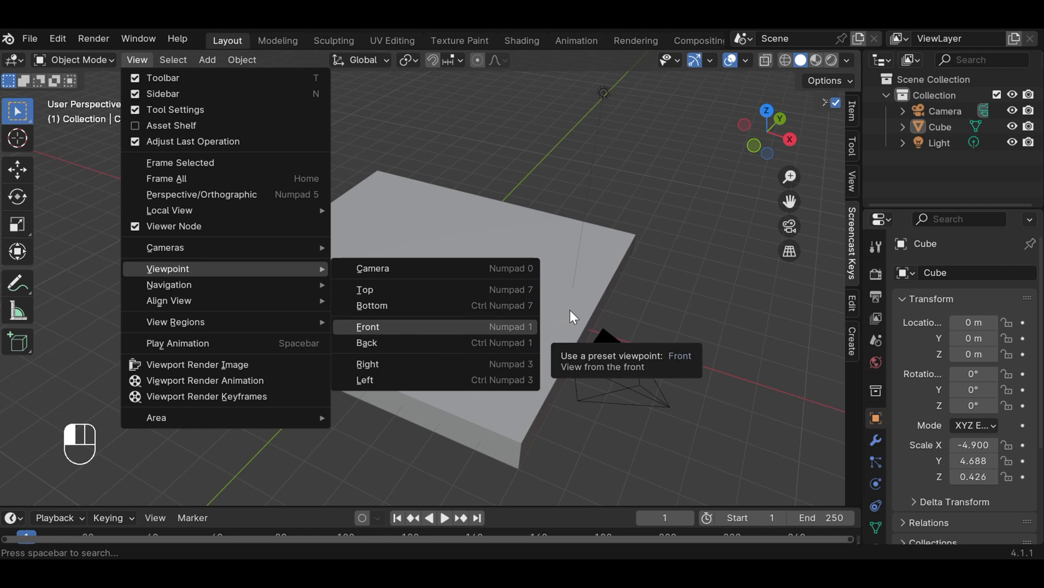
pyautogui.click(412, 325)
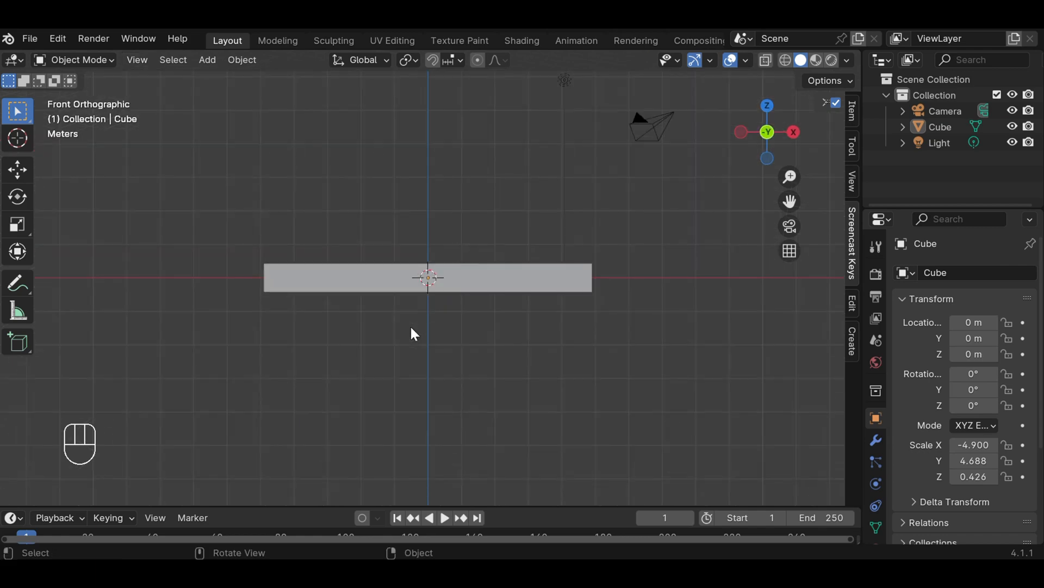
pyautogui.moveTo(494, 240); pyautogui.dragTo(491, 342, button='middle')
pyautogui.press('KP_1')
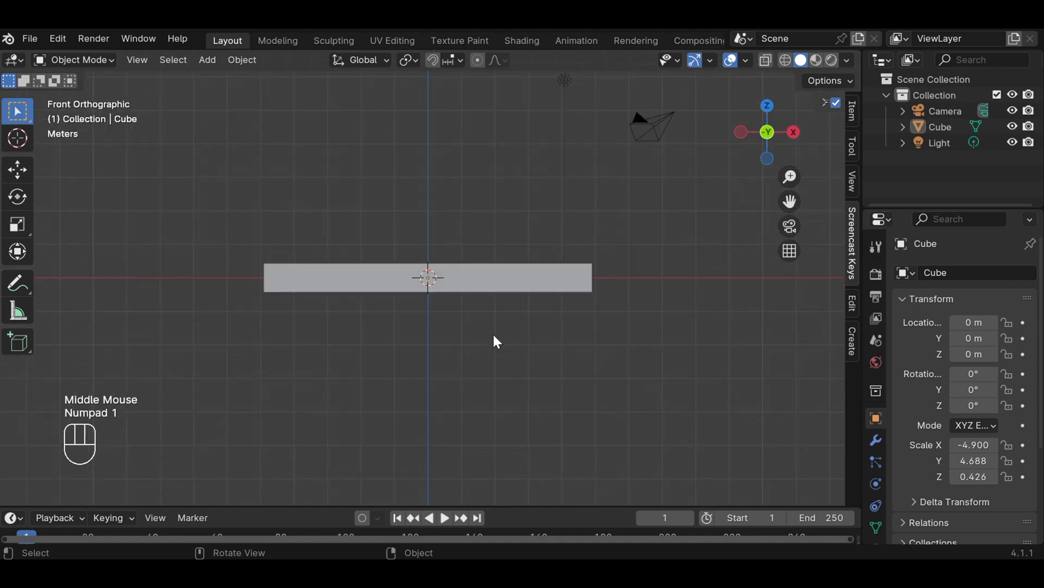
pyautogui.scroll(3, 531, 273)
pyautogui.scroll(-3, 531, 273)
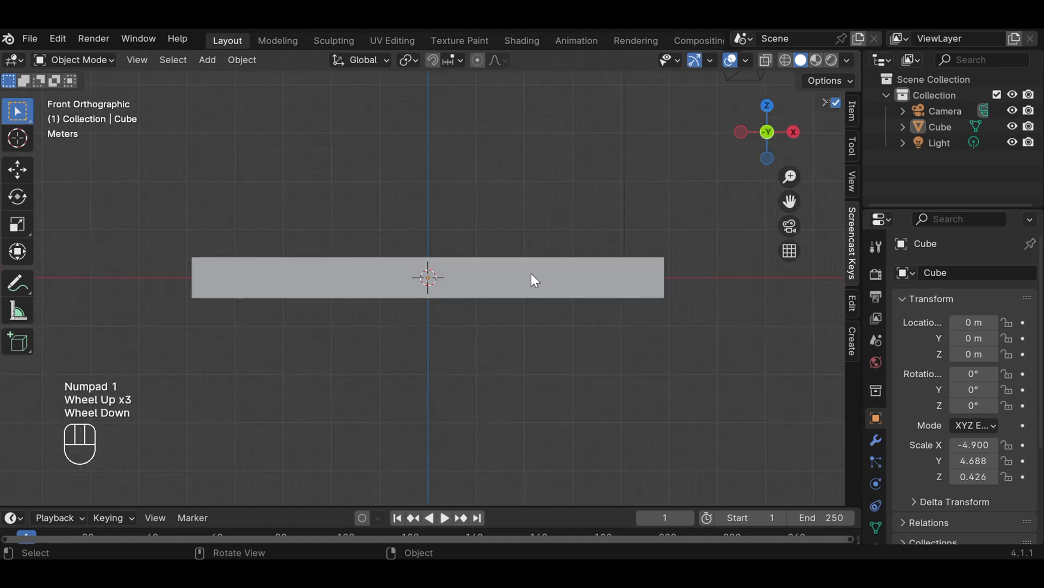
# Step: Lengthen the tabletop slab along X to a scale of about -8.56 and deselect it
pyautogui.moveTo(503, 251); pyautogui.dragTo(489, 320, button='middle')
pyautogui.press('KP_7')
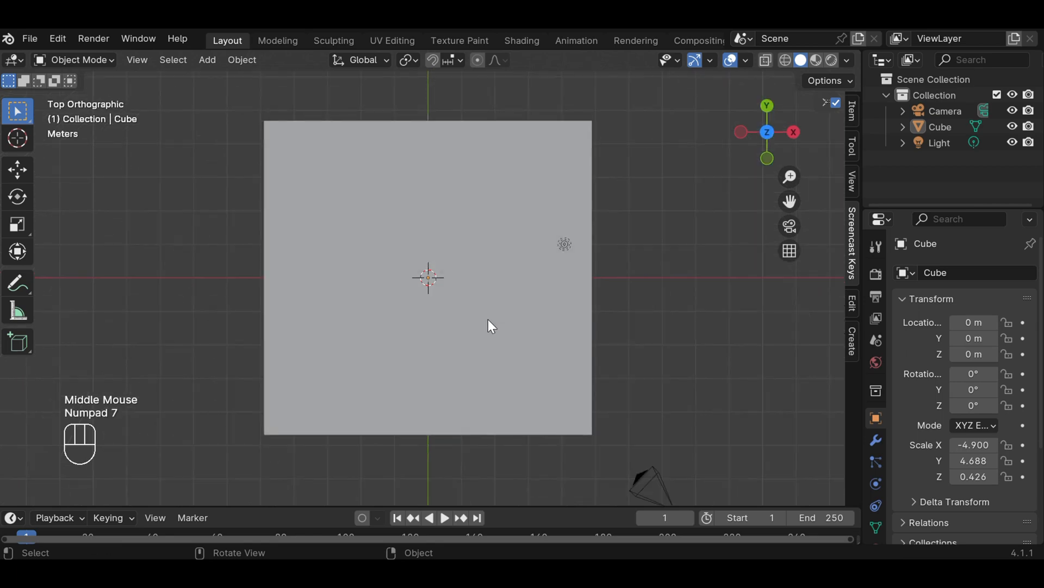
pyautogui.scroll(-3, 488, 282)
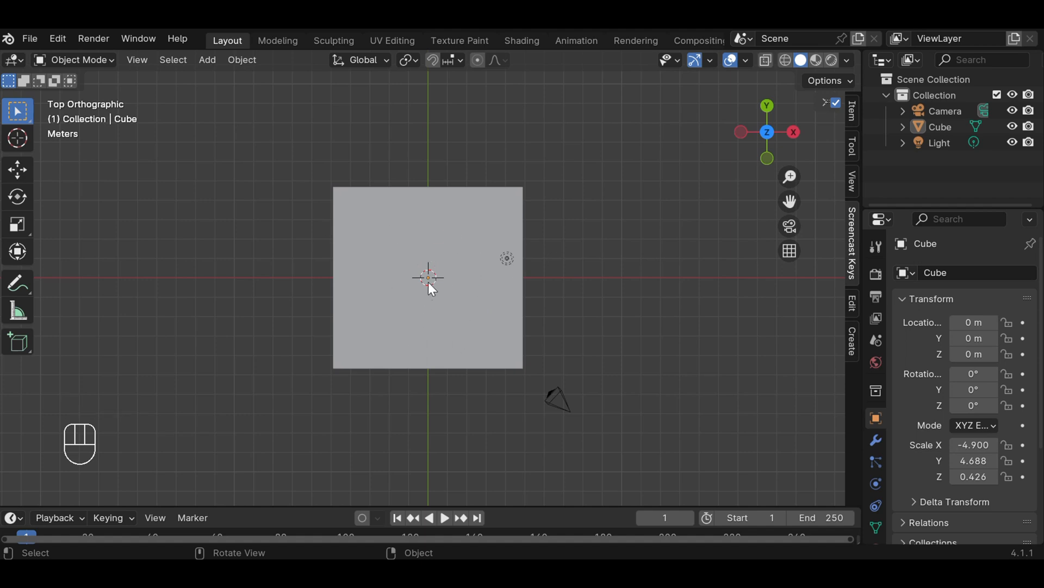
pyautogui.click(446, 256)
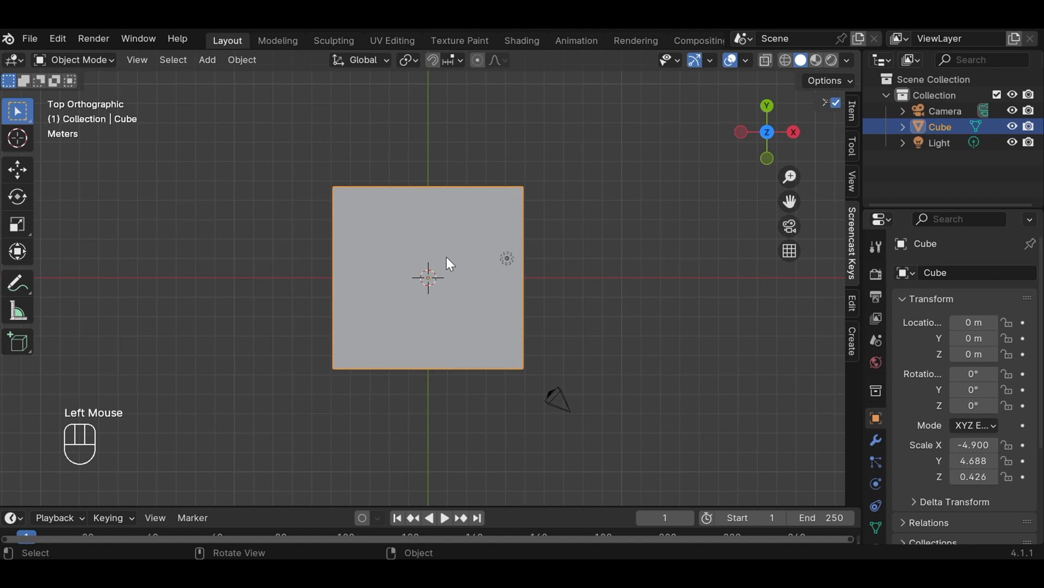
pyautogui.press('s')
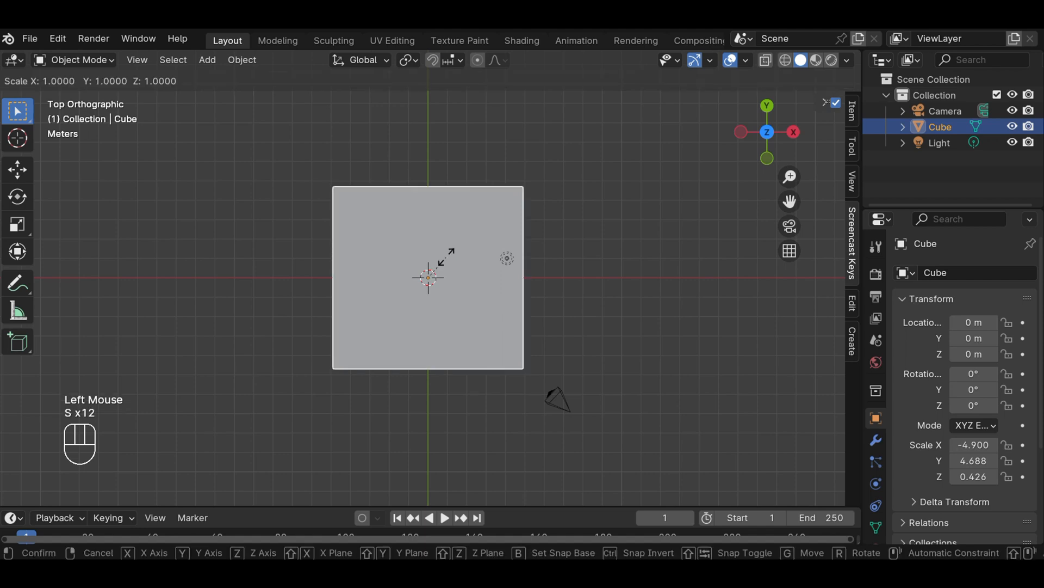
pyautogui.press('x')
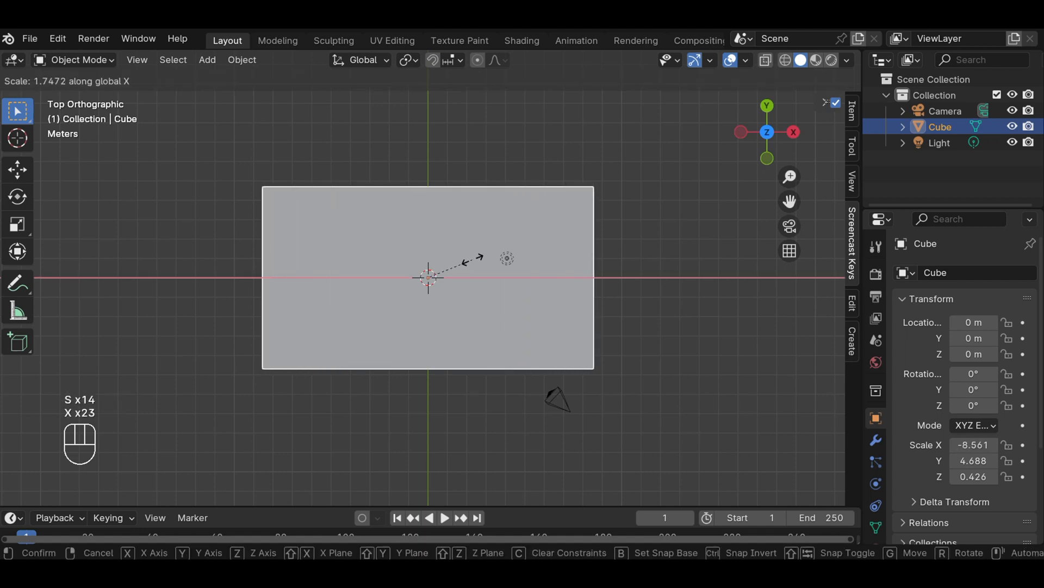
pyautogui.click(472, 260)
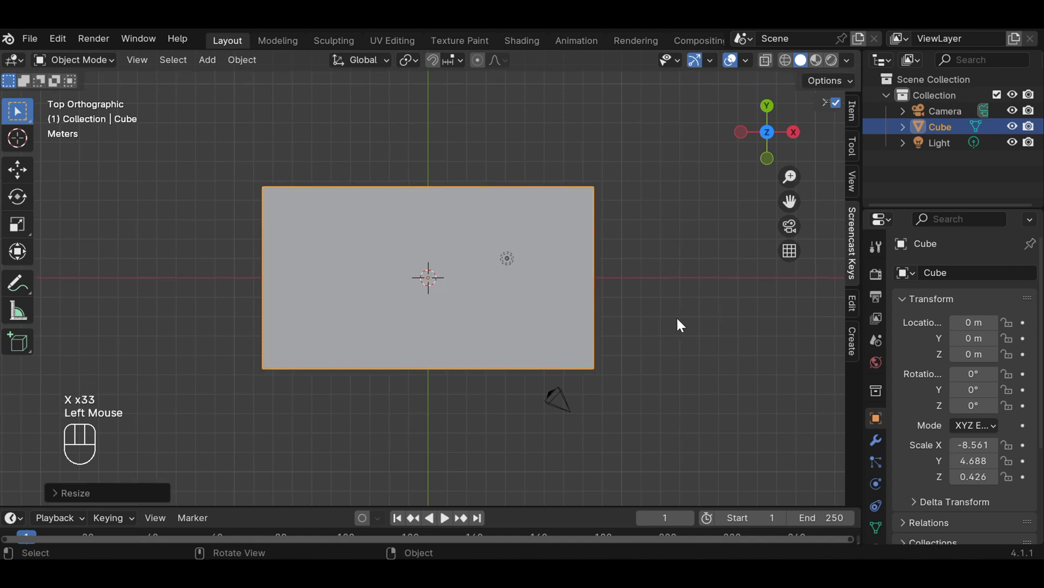
pyautogui.press('KP_1')
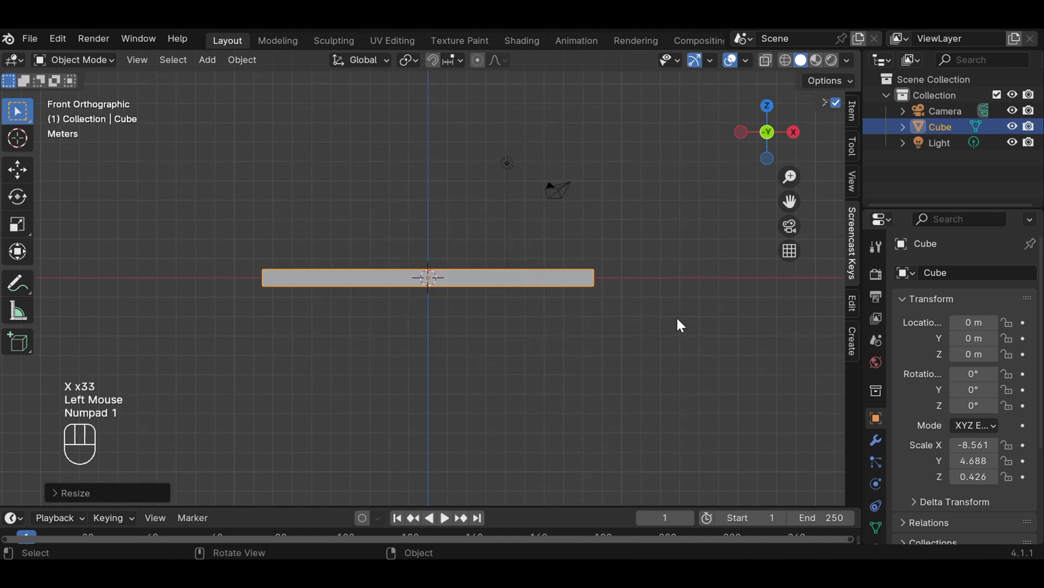
pyautogui.click(639, 311)
# Step: Add a mesh cylinder at the slab's centre and scale it uniformly to about 0.77
pyautogui.moveTo(640, 311)
pyautogui.mouseDown(button='middle')
pyautogui.moveTo(633, 293)
pyautogui.moveTo(630, 376)
pyautogui.moveTo(618, 329)
pyautogui.moveTo(624, 256)
pyautogui.moveTo(632, 296)
pyautogui.mouseUp(button='middle')
pyautogui.scroll(3, 625, 364)
pyautogui.scroll(-3, 624, 359)
pyautogui.press('KP_1')
pyautogui.scroll(2, 544, 283)
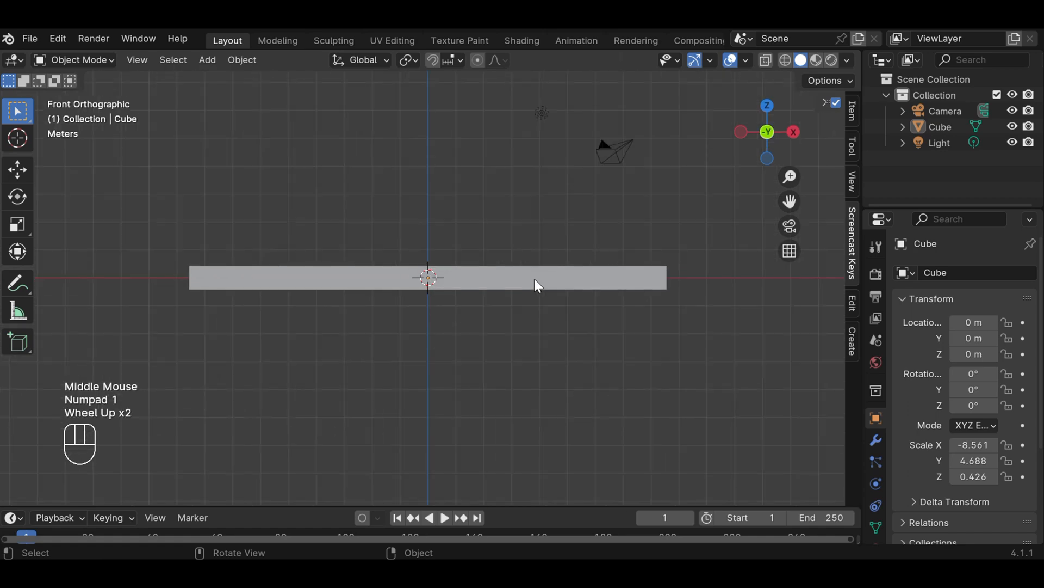
pyautogui.scroll(-1, 535, 278)
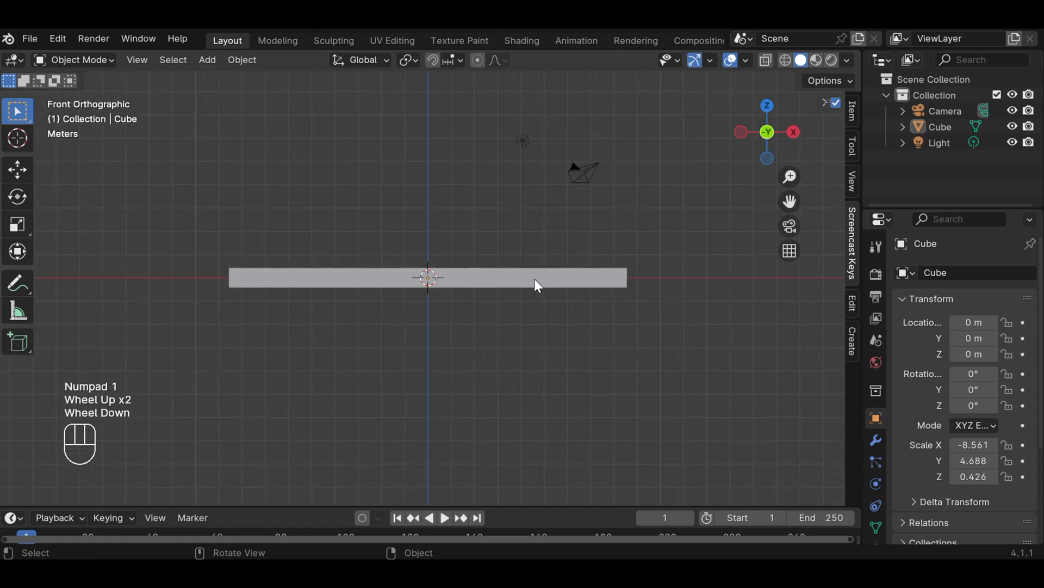
pyautogui.click(206, 62)
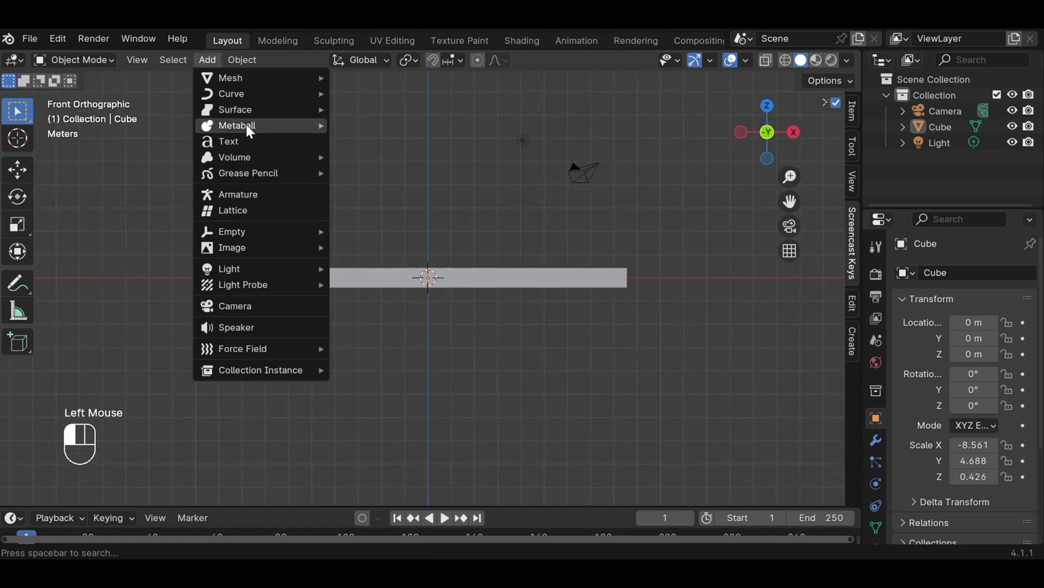
pyautogui.moveTo(256, 81)
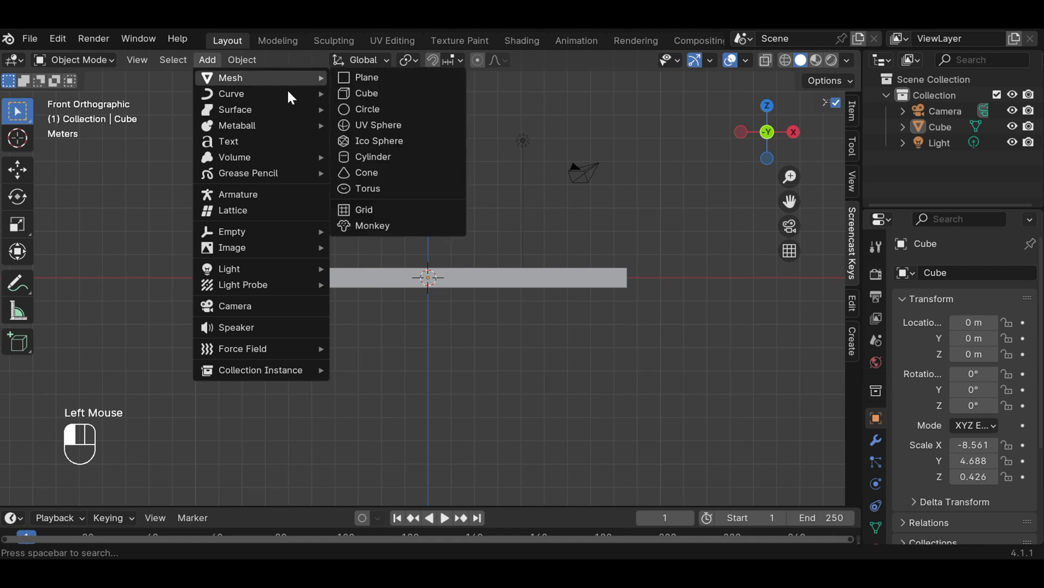
pyautogui.click(372, 156)
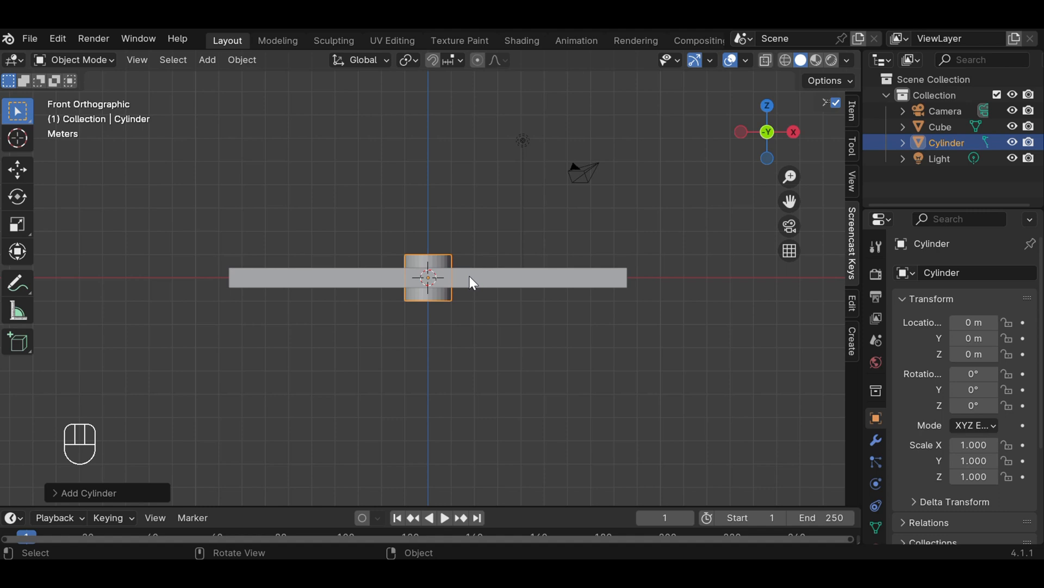
pyautogui.press('s')
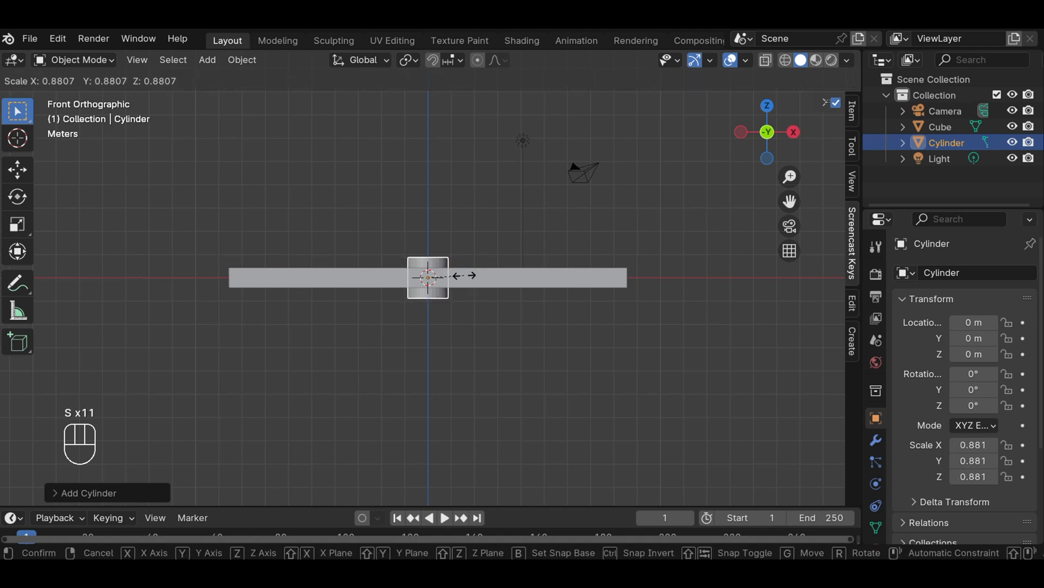
pyautogui.click(461, 278)
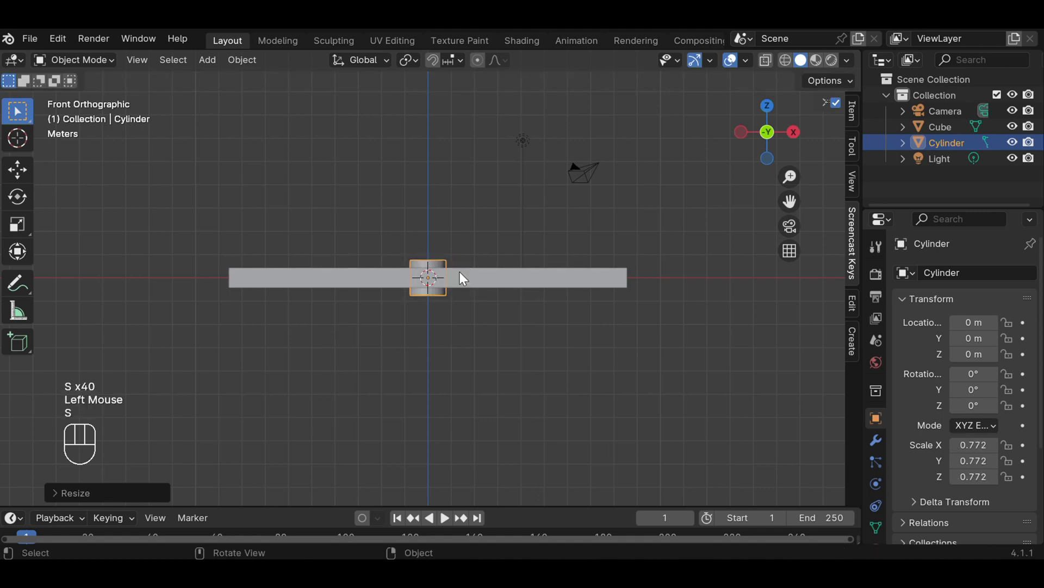
# Step: Stretch the cylinder along Z to a scale of about 1.79
pyautogui.press('s')
pyautogui.press('z')
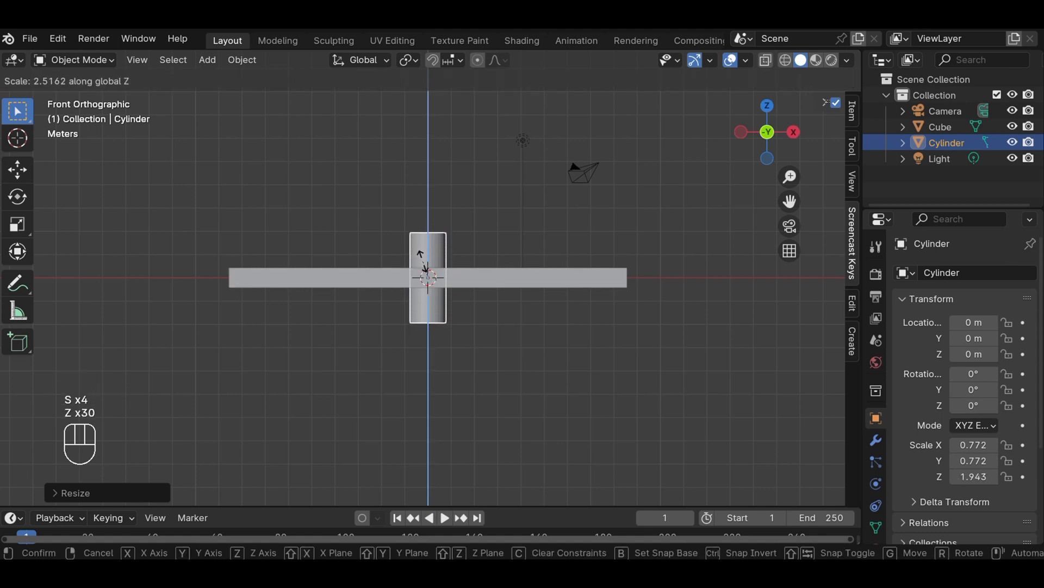
pyautogui.click(419, 251)
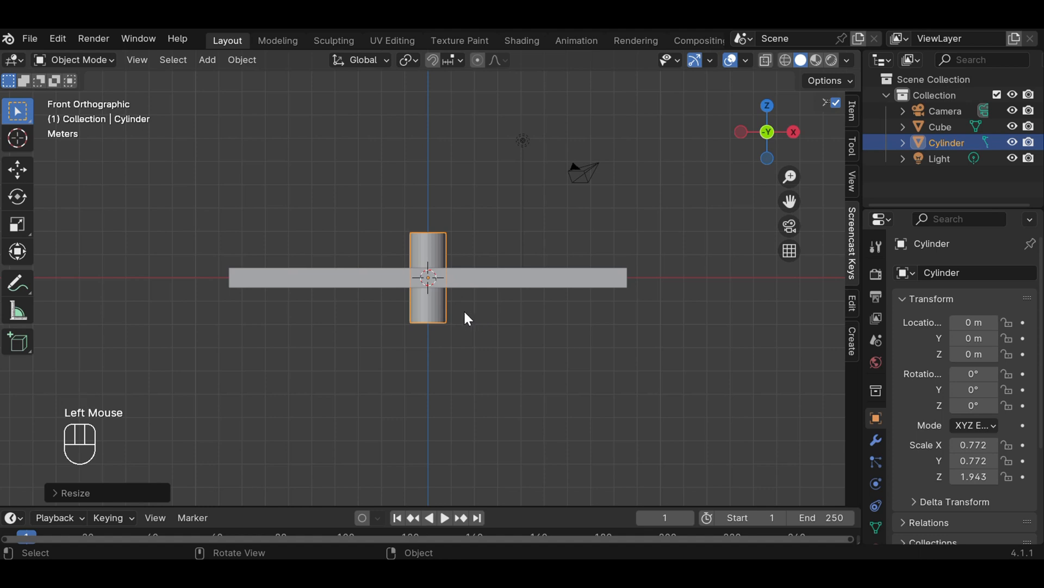
pyautogui.press('s')
pyautogui.press('z')
pyautogui.click(462, 233)
pyautogui.click(431, 247)
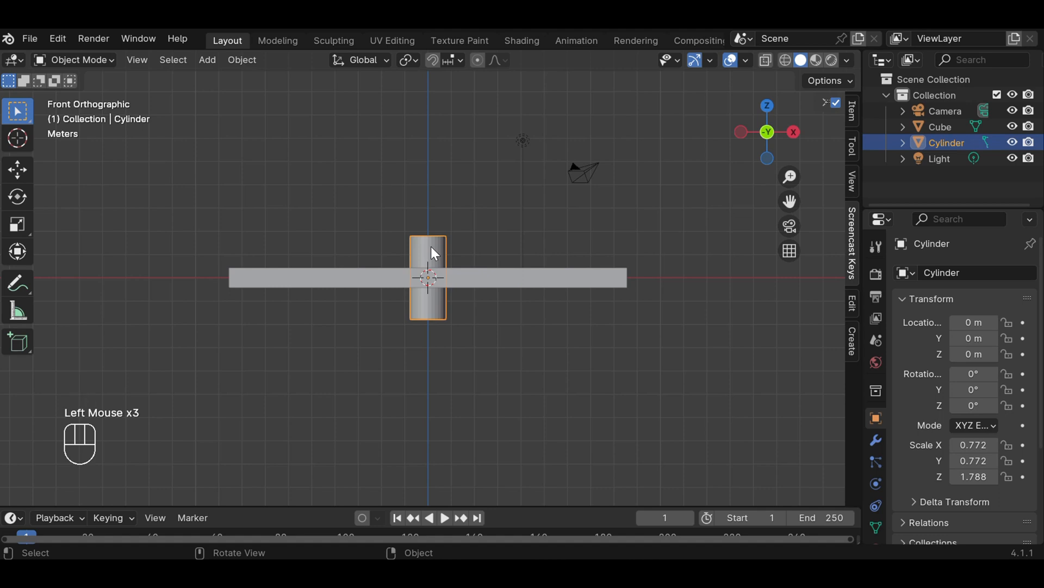
# Step: Move the cylinder along X to about -5.29 m, near one end of the slab
pyautogui.press('g')
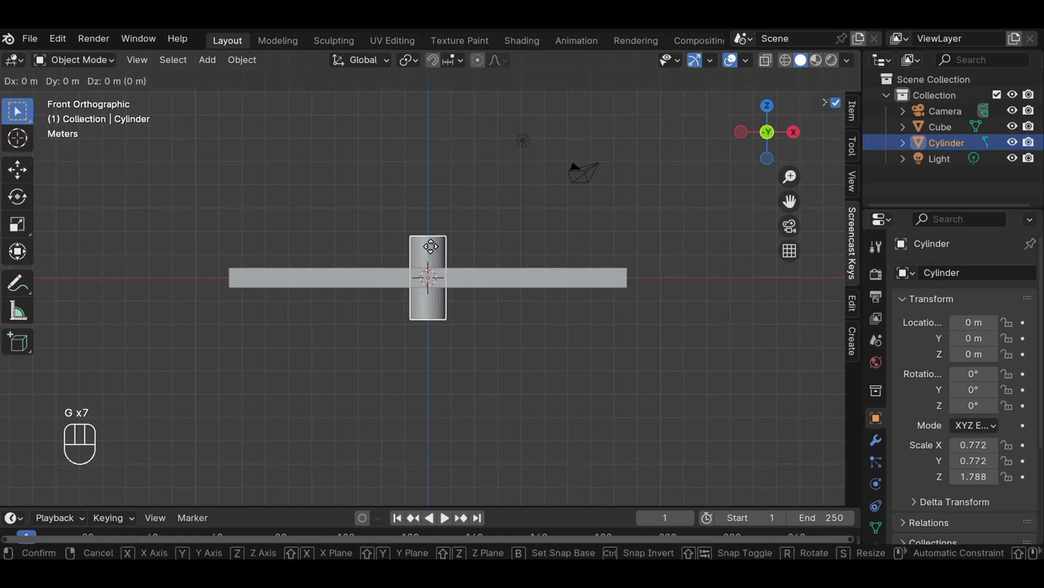
pyautogui.press('x')
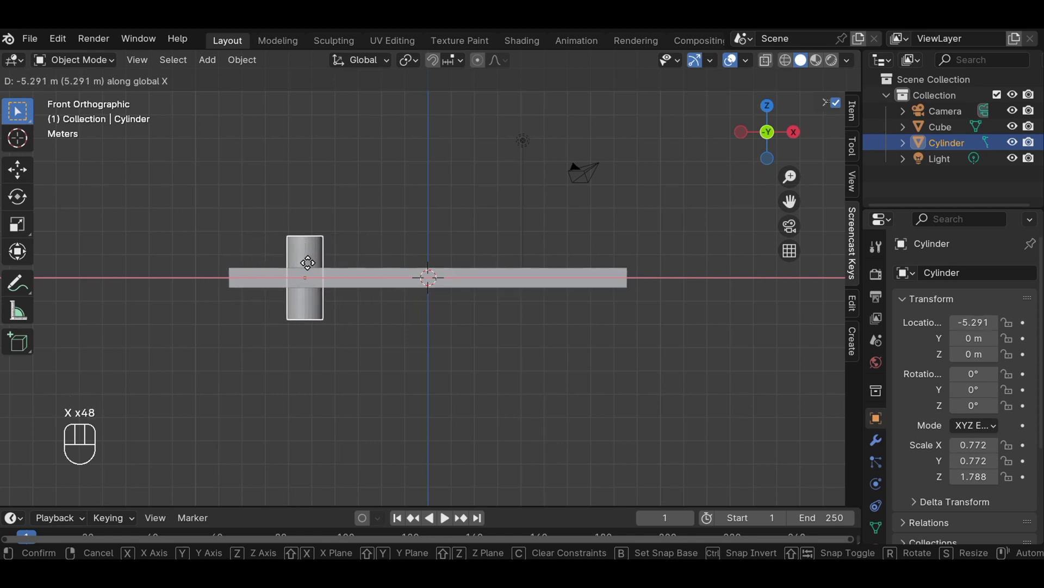
pyautogui.click(307, 263)
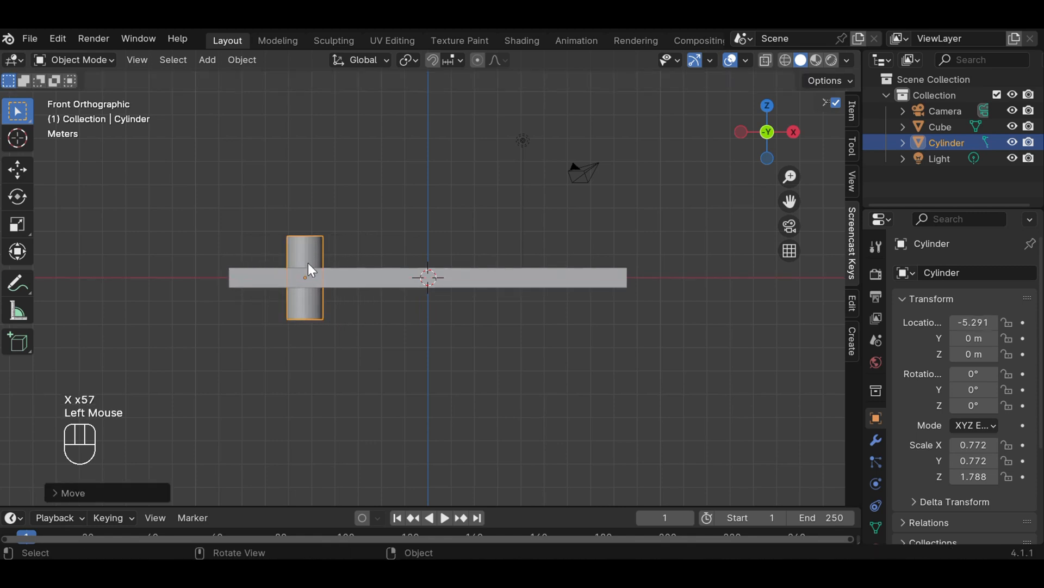
# Step: Lower the cylinder along Z to about -1.43 m so that it hangs beneath the tabletop as a leg
pyautogui.press('g')
pyautogui.press('g')
pyautogui.press('z')
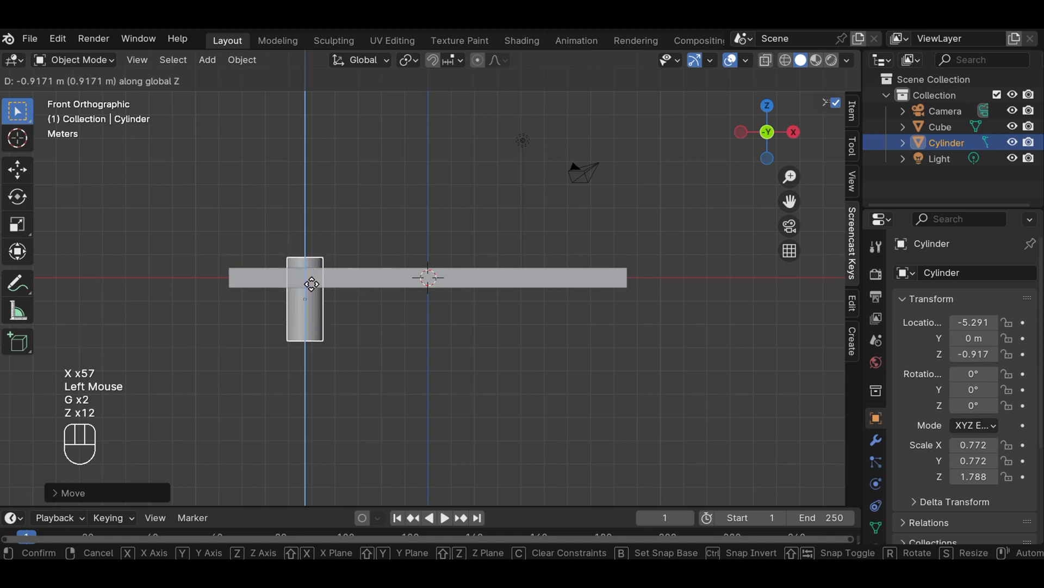
pyautogui.press('z')
pyautogui.press('z')
pyautogui.press('z')
pyautogui.press('z')
pyautogui.press('z')
pyautogui.press('z')
pyautogui.press('z')
pyautogui.press('z')
pyautogui.press('z')
pyautogui.press('z')
pyautogui.press('z')
pyautogui.press('z')
pyautogui.press('z')
pyautogui.press('z')
pyautogui.press('z')
pyautogui.press('z')
pyautogui.press('z')
pyautogui.press('z')
pyautogui.press('z')
pyautogui.press('z')
pyautogui.press('z')
pyautogui.press('z')
pyautogui.press('z')
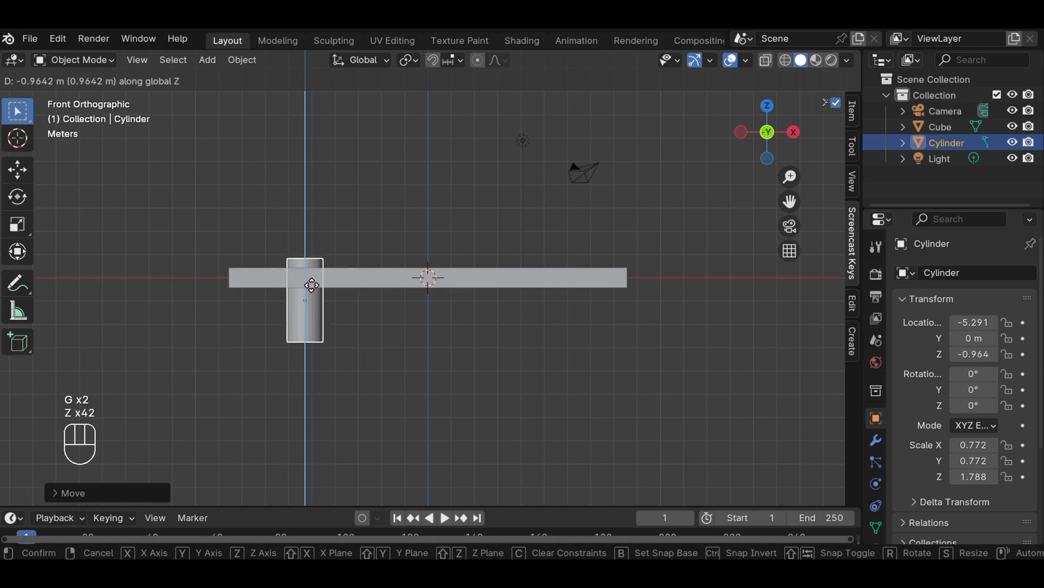
pyautogui.press('z')
pyautogui.press('z')
pyautogui.press('z')
pyautogui.press('z')
pyautogui.press('z')
pyautogui.press('z')
pyautogui.press('z')
pyautogui.press('z')
pyautogui.press('z')
pyautogui.press('z')
pyautogui.press('z')
pyautogui.press('z')
pyautogui.press('z')
pyautogui.press('z')
pyautogui.press('z')
pyautogui.press('z')
pyautogui.press('z')
pyautogui.press('z')
pyautogui.press('z')
pyautogui.press('z')
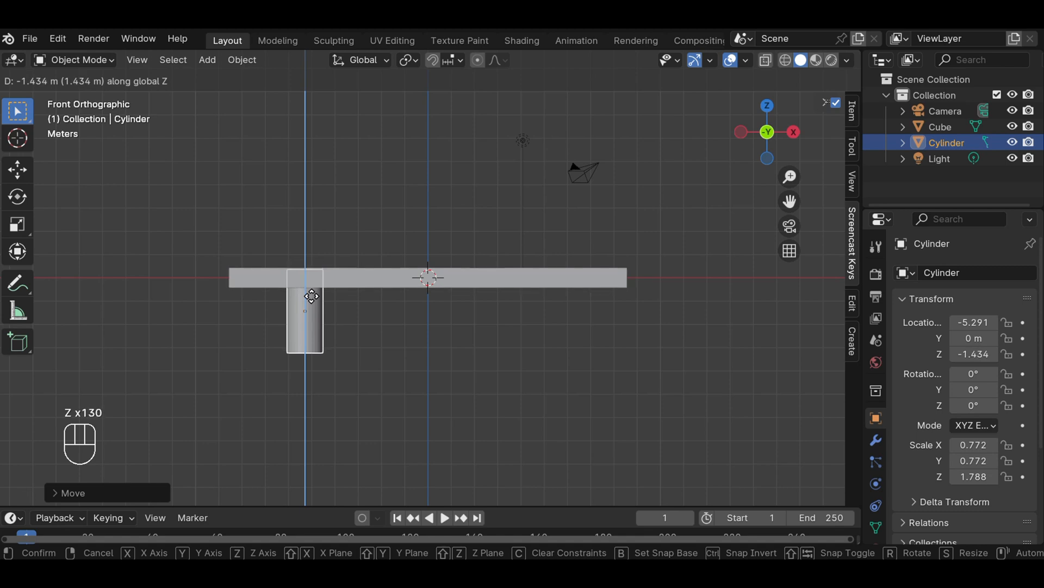
pyautogui.click(312, 296)
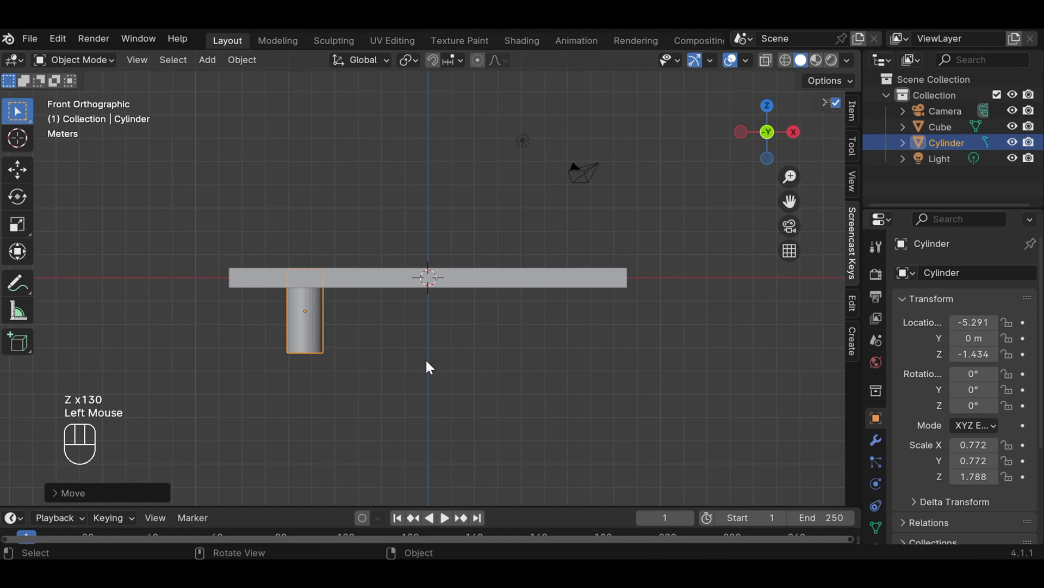
# Step: Duplicate the leg about 11 m along X to the opposite end of the tabletop and deselect the copy
pyautogui.hotkey('shift', 'd')
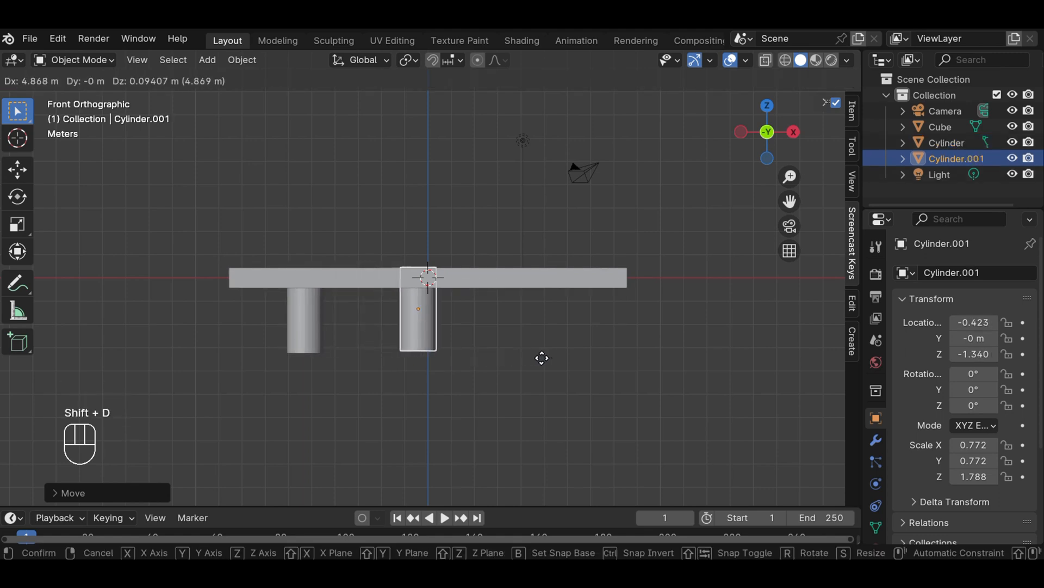
pyautogui.press('x')
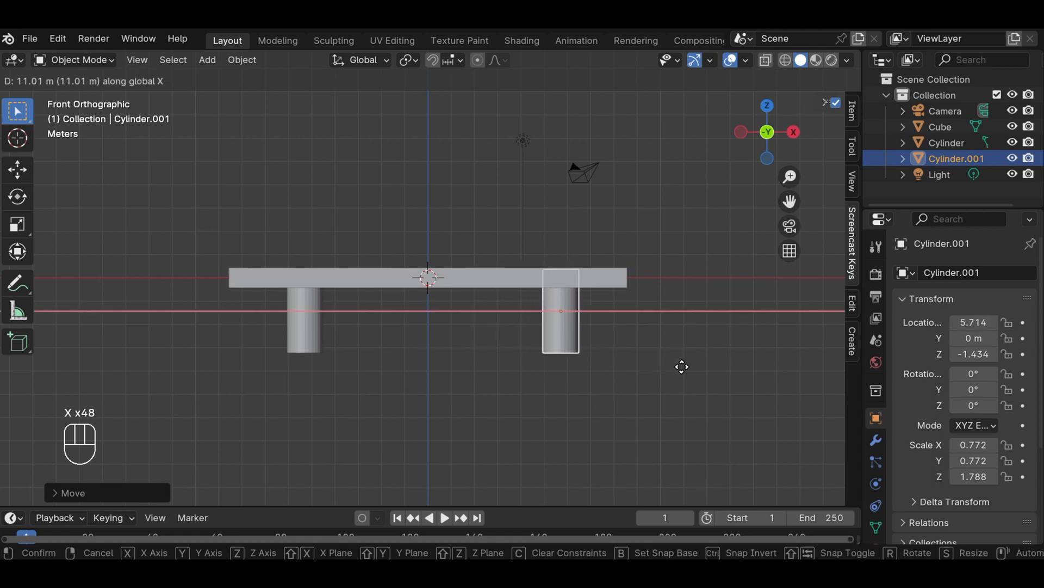
pyautogui.click(681, 366)
pyautogui.click(682, 359)
# Step: Move the original leg outward along X to about -6.21 m
pyautogui.moveTo(665, 288); pyautogui.dragTo(842, 246, button='middle')
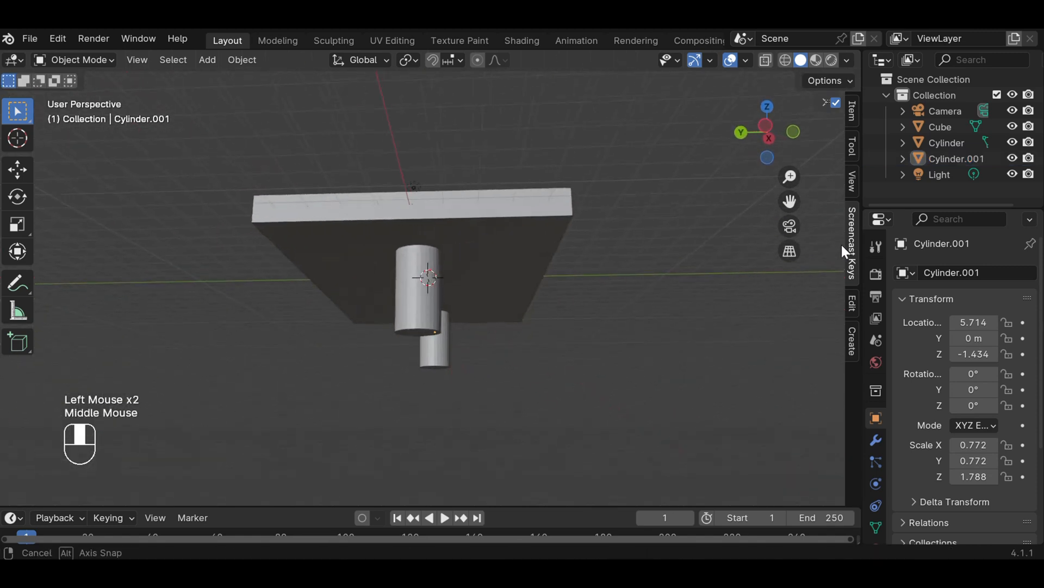
pyautogui.moveTo(552, 273); pyautogui.dragTo(402, 290, button='middle')
pyautogui.press('KP_1')
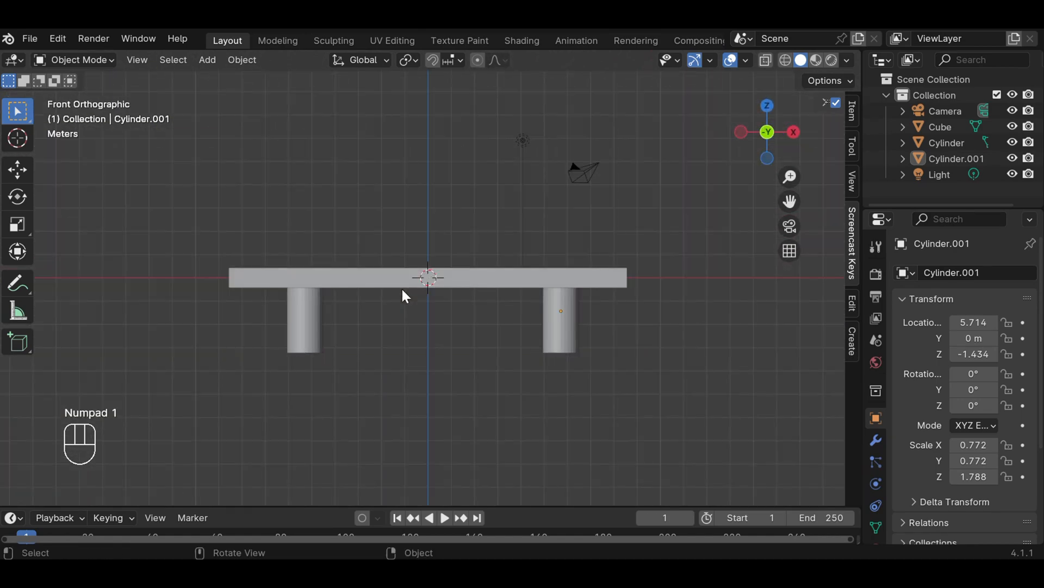
pyautogui.click(302, 308)
pyautogui.press('g')
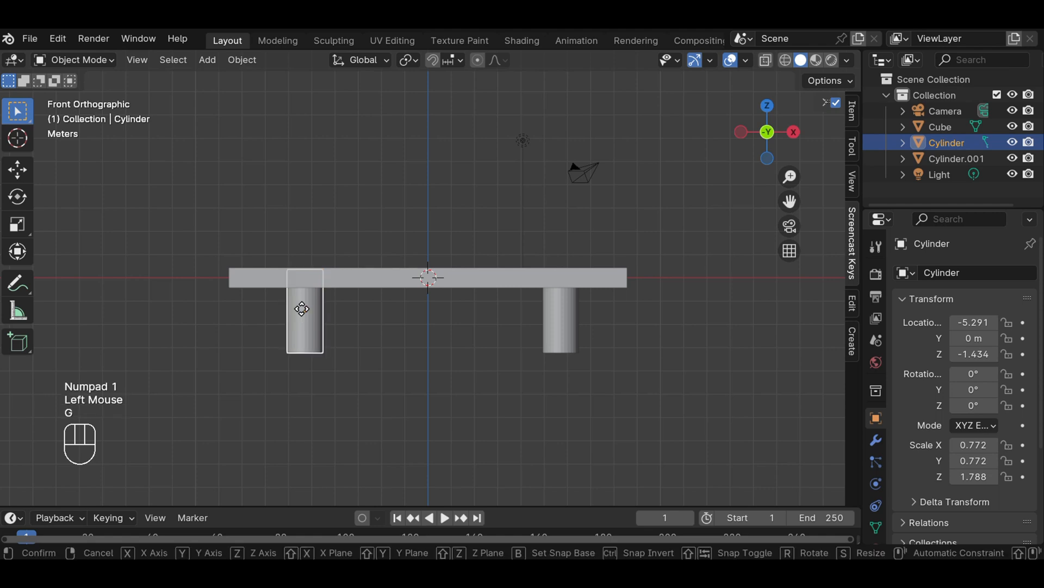
pyautogui.press('x')
pyautogui.press('x')
pyautogui.press('x')
pyautogui.press('x')
pyautogui.press('x')
pyautogui.press('x')
pyautogui.press('x')
pyautogui.press('x')
pyautogui.press('x')
pyautogui.press('x')
pyautogui.press('x')
pyautogui.press('x')
pyautogui.press('x')
pyautogui.press('x')
pyautogui.press('x')
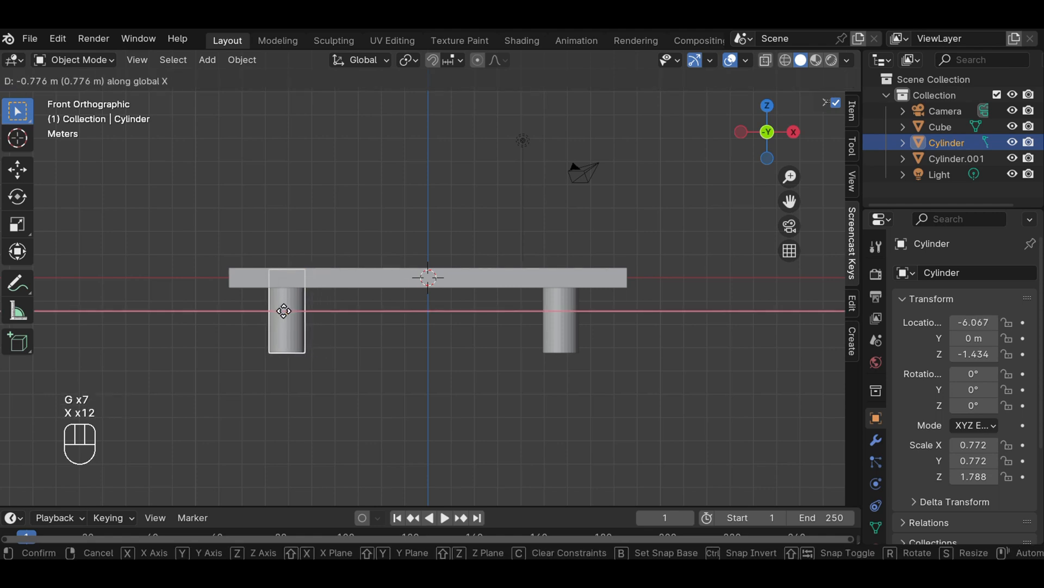
pyautogui.click(281, 311)
# Step: Move the duplicated leg outward along X to about 6.51 m and deselect it
pyautogui.click(577, 328)
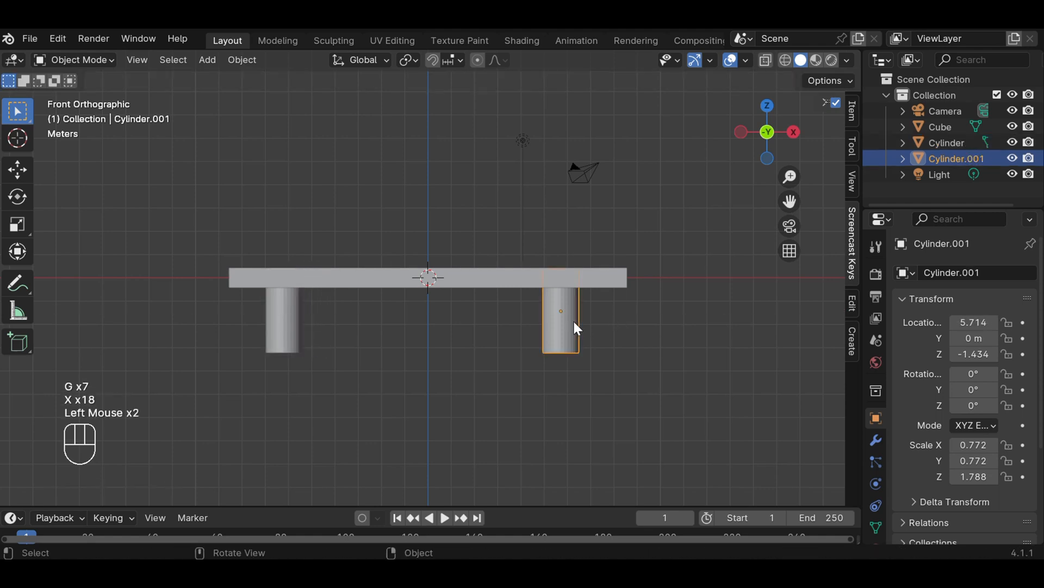
pyautogui.press('g')
pyautogui.press('g')
pyautogui.press('x')
pyautogui.press('x')
pyautogui.press('x')
pyautogui.press('x')
pyautogui.press('x')
pyautogui.press('x')
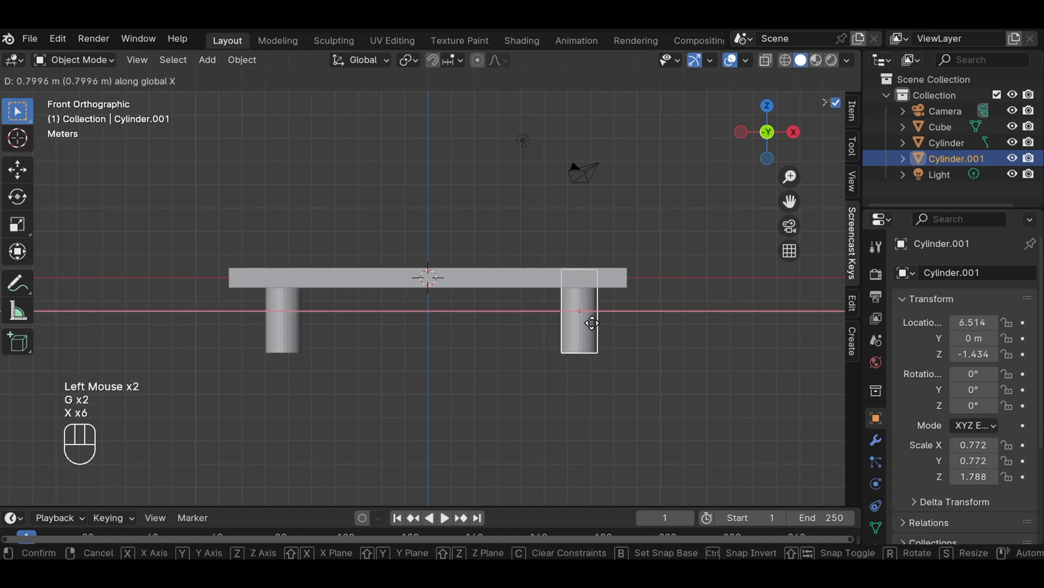
pyautogui.press('x')
pyautogui.press('x')
pyautogui.press('x')
pyautogui.press('x')
pyautogui.press('x')
pyautogui.press('x')
pyautogui.press('x')
pyautogui.press('x')
pyautogui.press('x')
pyautogui.press('x')
pyautogui.click(592, 323)
pyautogui.click(641, 330)
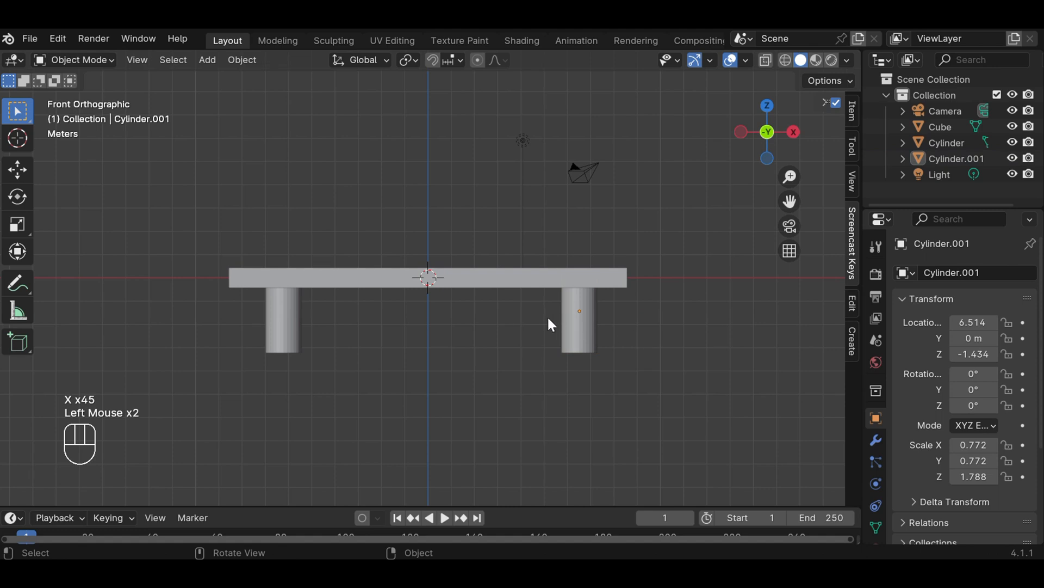
# Step: Select both table legs and move them along Y to about 2.64 m, toward one long side of the tabletop
pyautogui.moveTo(547, 317); pyautogui.dragTo(742, 306, button='middle')
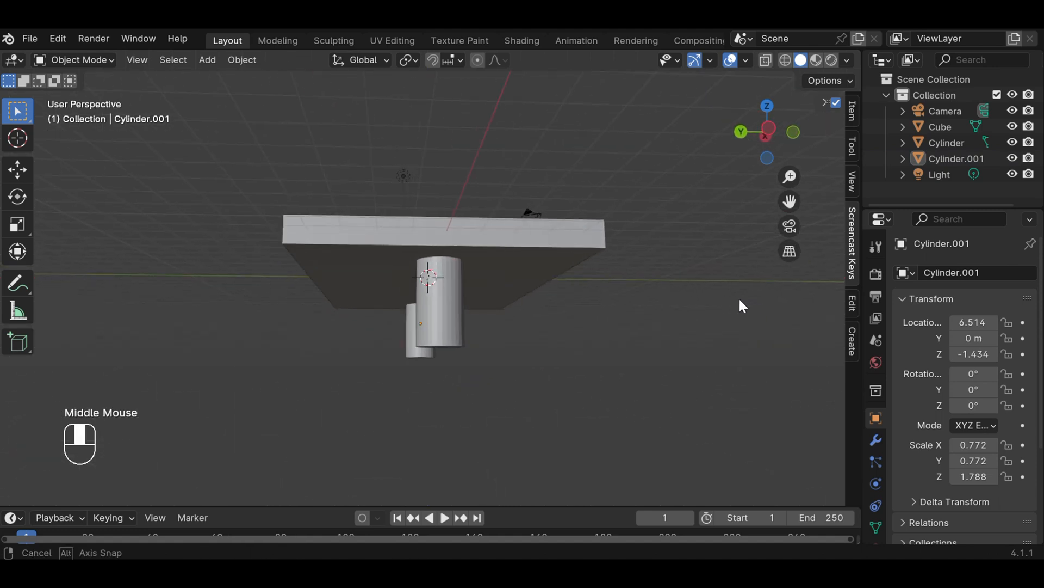
pyautogui.click(451, 313)
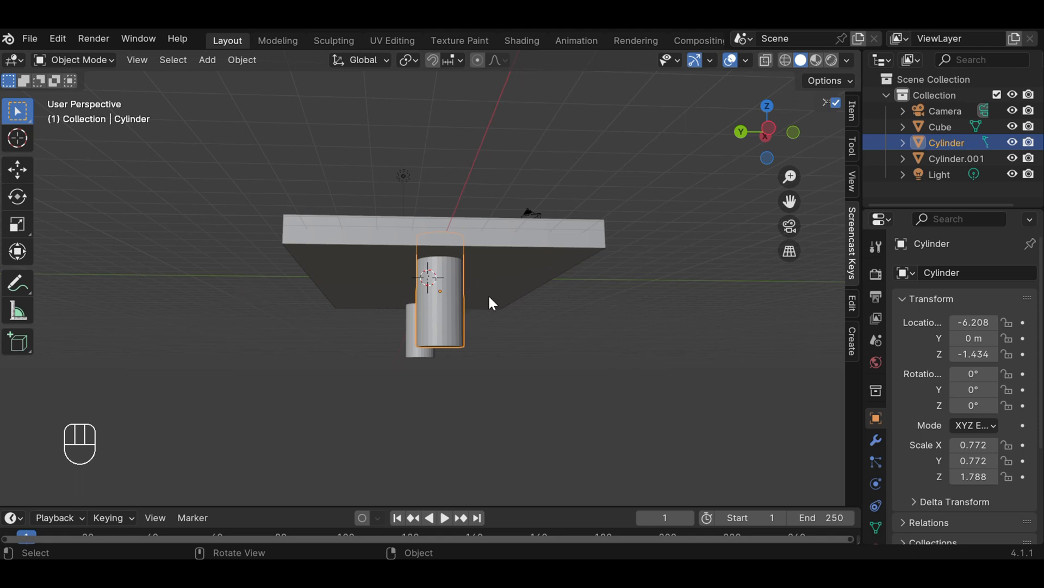
pyautogui.press('shift')
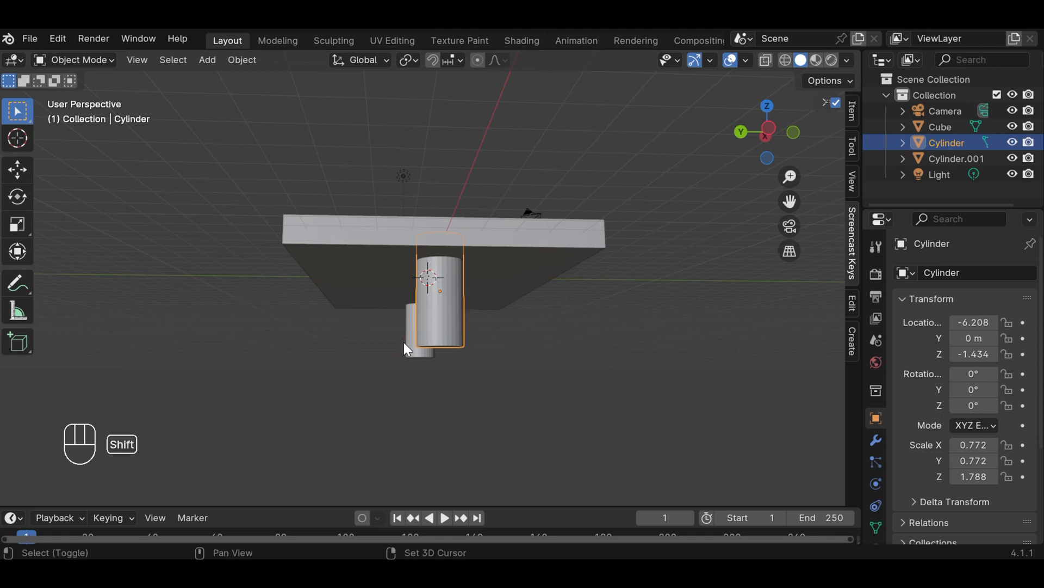
pyautogui.keyDown('shift'); pyautogui.click(411, 350); pyautogui.keyUp('shift')
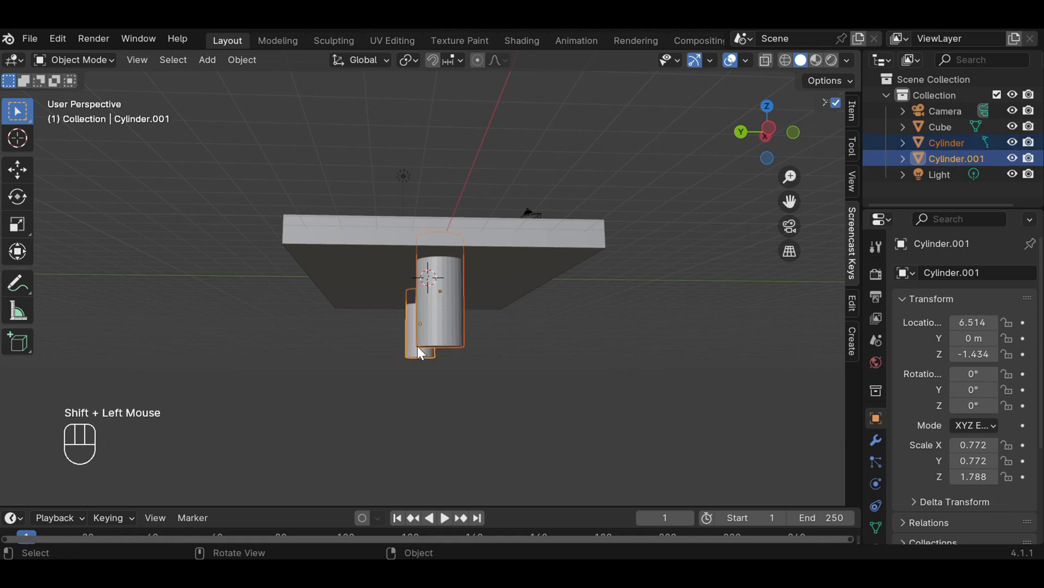
pyautogui.press('g')
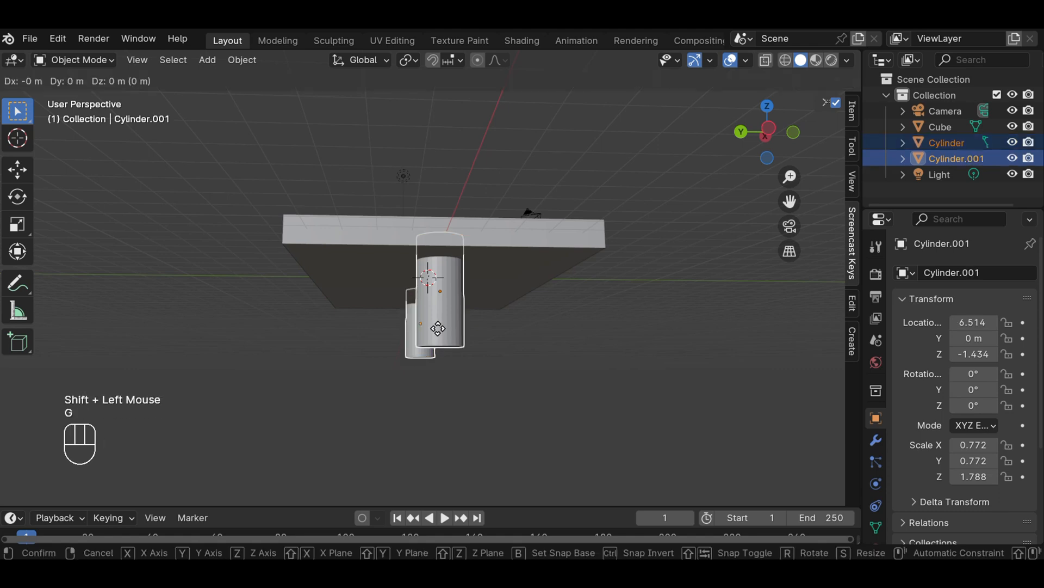
pyautogui.press('y')
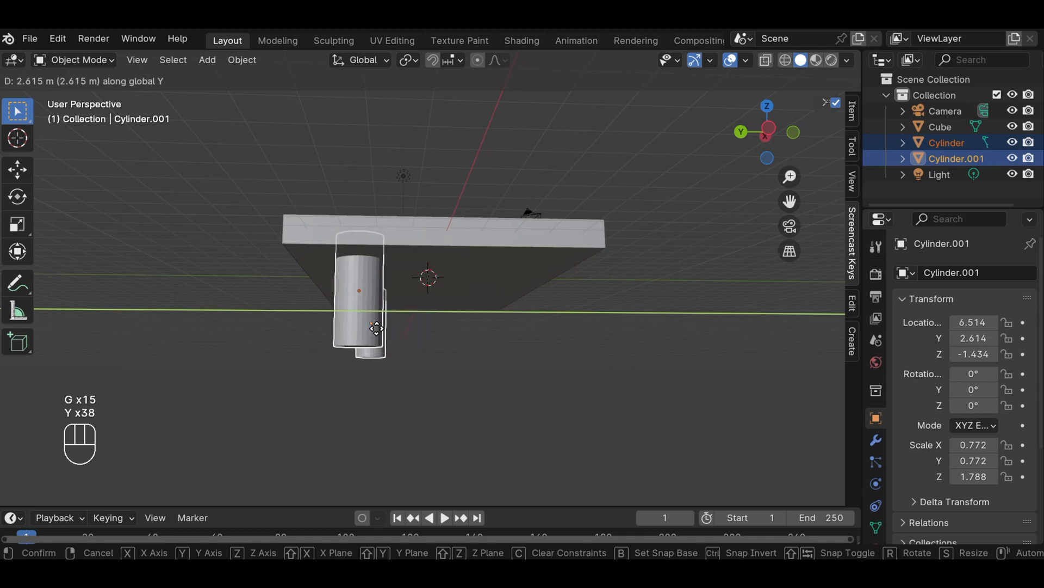
pyautogui.click(376, 328)
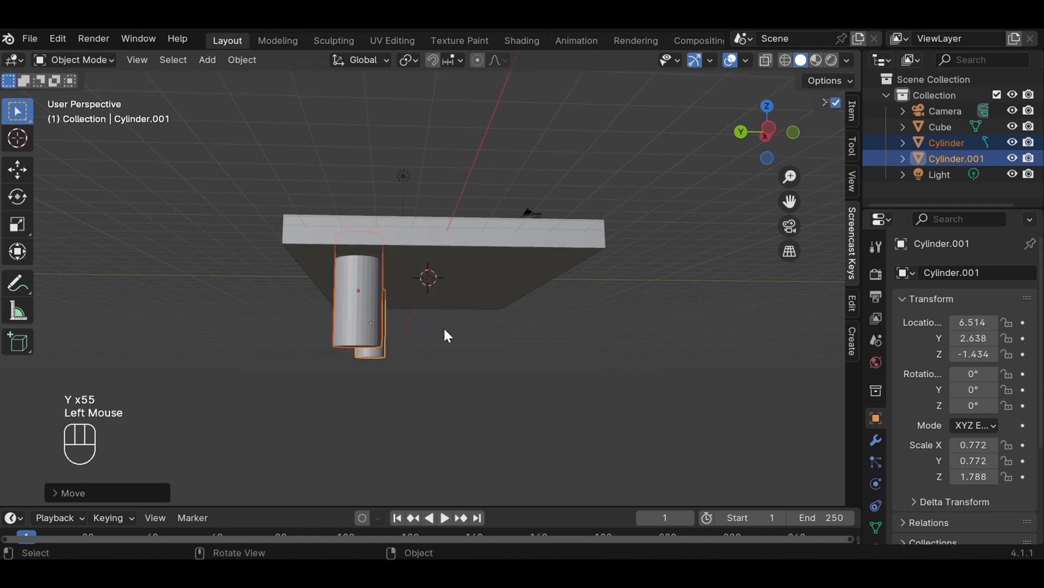
# Step: Duplicate both legs about -5.29 m along Y to the opposite long side of the tabletop and deselect the copies
pyautogui.moveTo(461, 334)
pyautogui.mouseDown(button='middle')
pyautogui.moveTo(546, 337)
pyautogui.moveTo(580, 313)
pyautogui.moveTo(653, 310)
pyautogui.moveTo(517, 308)
pyautogui.moveTo(445, 333)
pyautogui.mouseUp(button='middle')
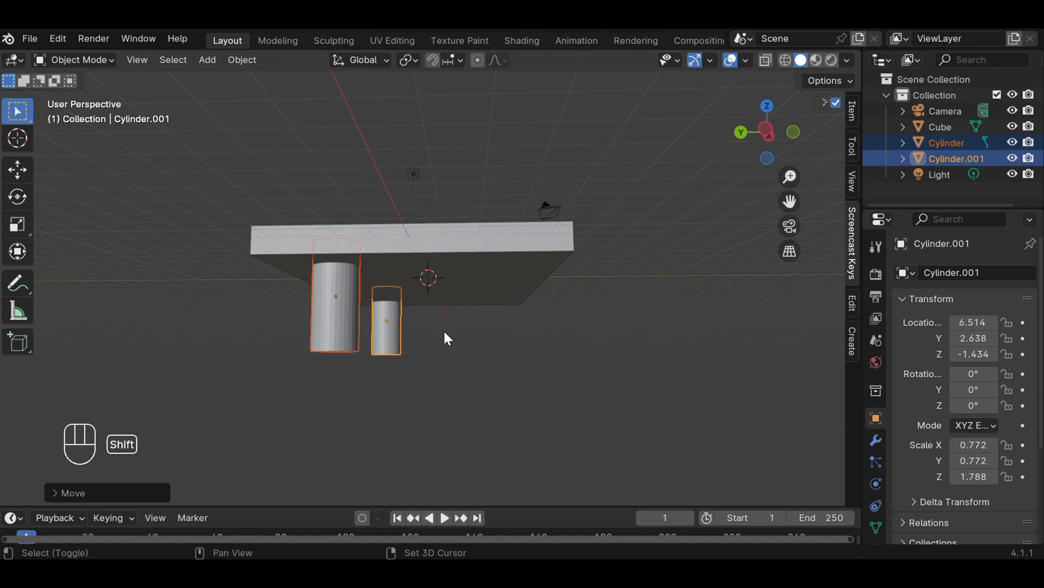
pyautogui.hotkey('shift', 'd')
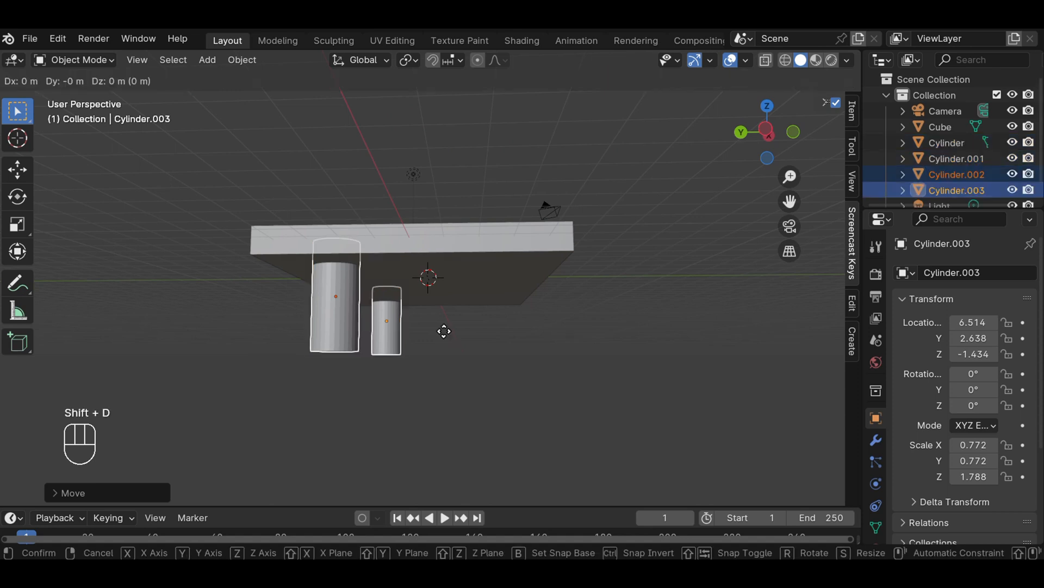
pyautogui.press('y')
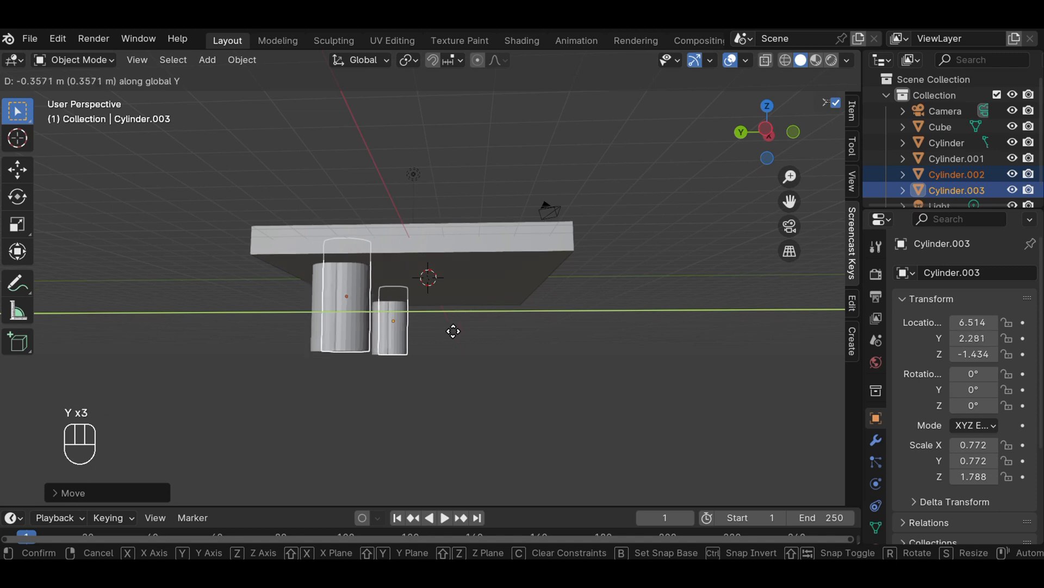
pyautogui.press('y')
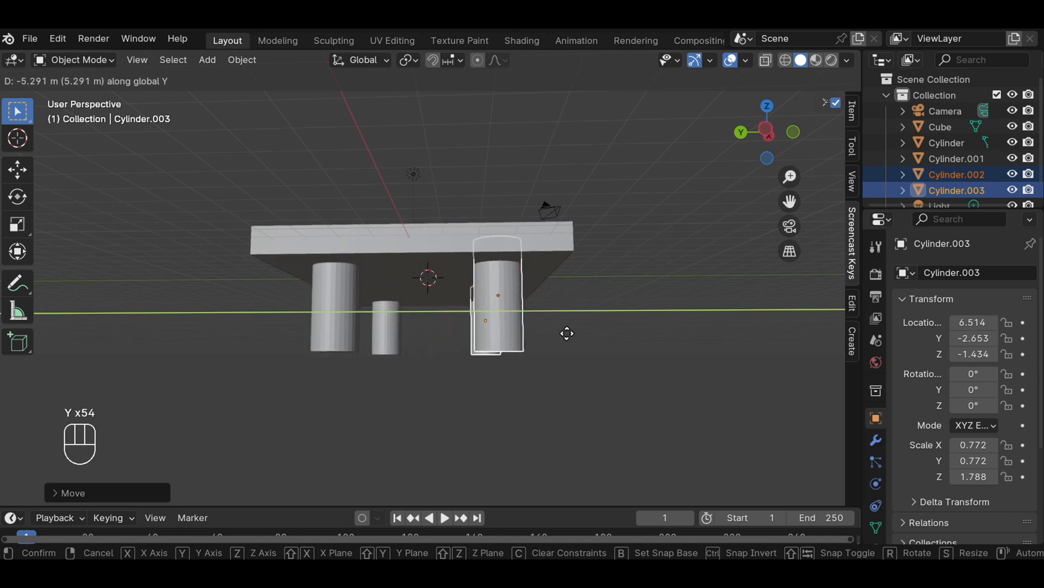
pyautogui.click(566, 333)
pyautogui.click(566, 331)
pyautogui.moveTo(555, 329); pyautogui.dragTo(786, 369, button='middle')
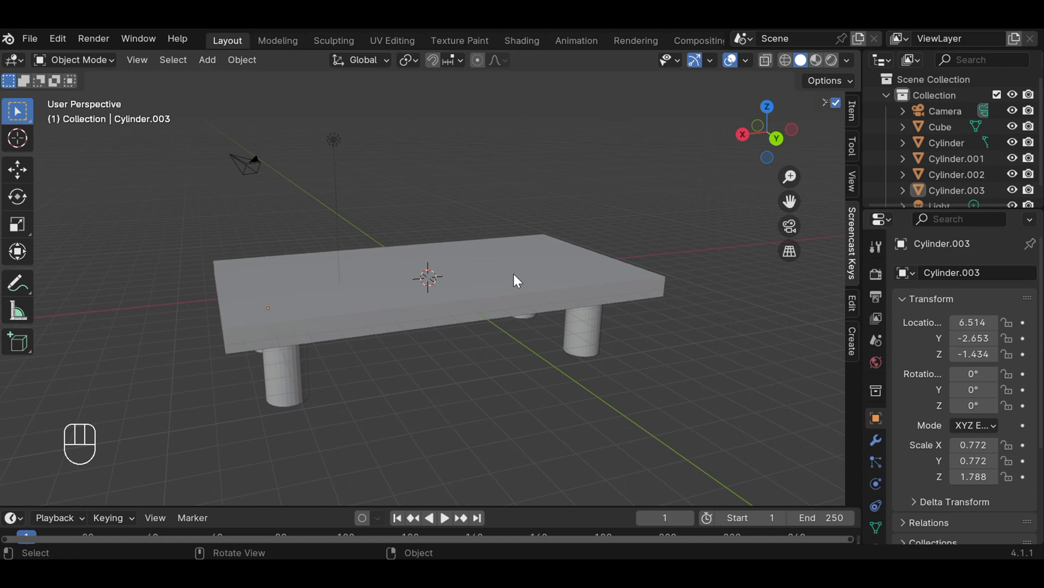
# Step: Duplicate the tabletop slab upward along Z to a height of about 0.92 m
pyautogui.click(514, 276)
pyautogui.moveTo(560, 324)
pyautogui.mouseDown(button='middle')
pyautogui.moveTo(554, 282)
pyautogui.moveTo(562, 326)
pyautogui.mouseUp(button='middle')
pyautogui.hotkey('shift', 'd')
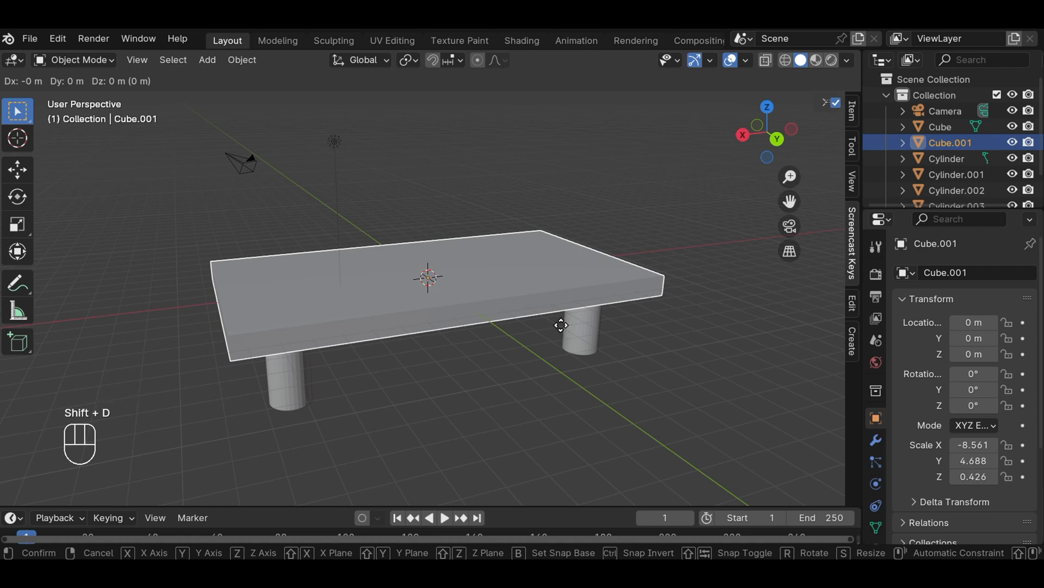
pyautogui.press('z')
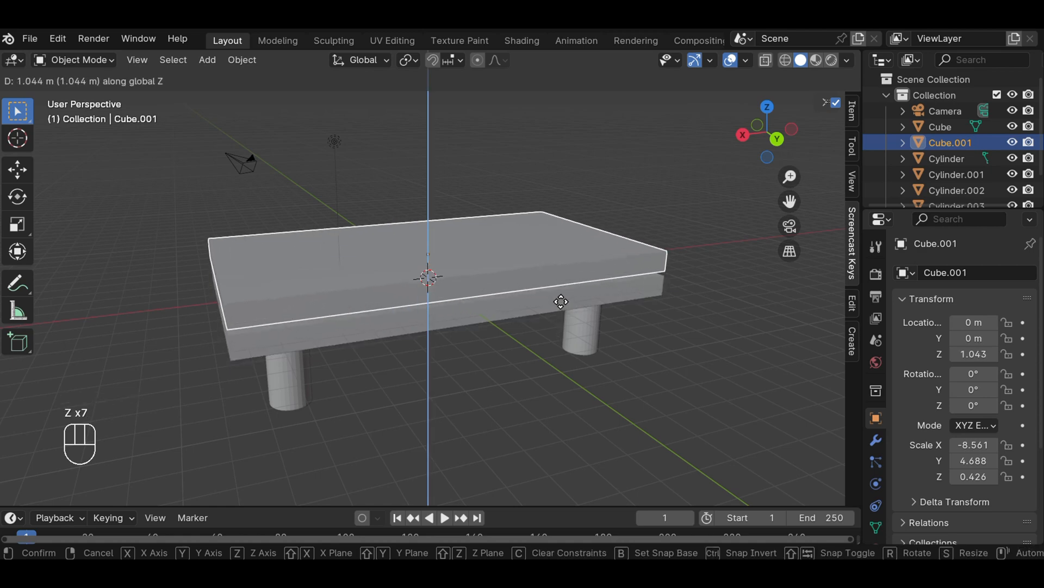
pyautogui.press('z')
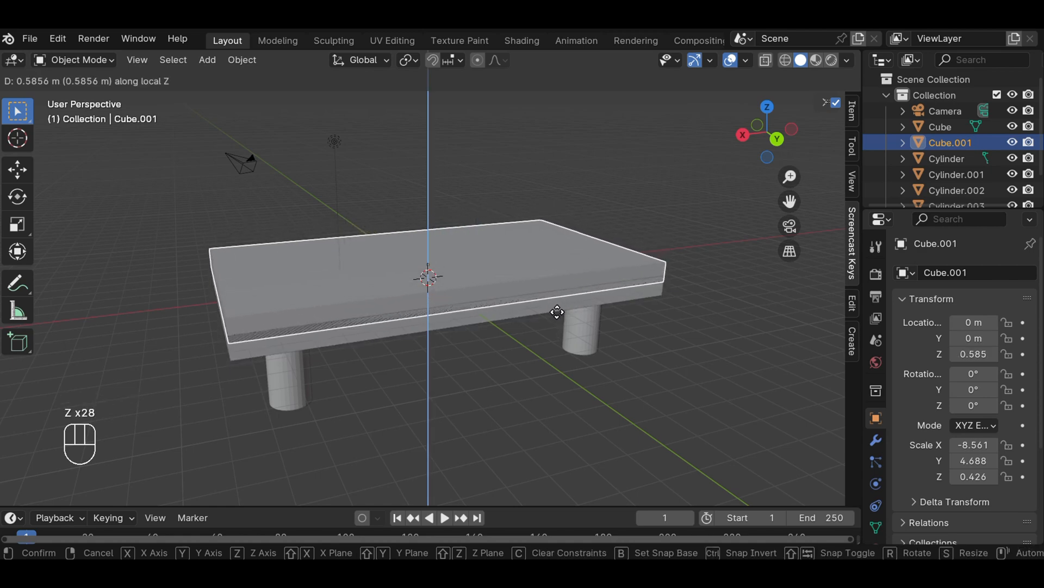
pyautogui.click(556, 310)
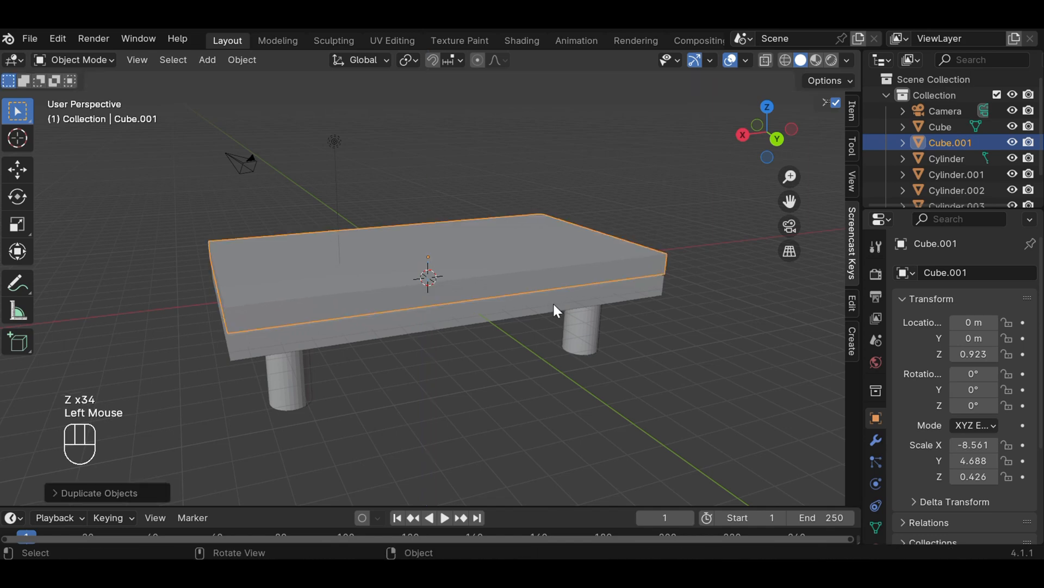
# Step: Enlarge the duplicated slab uniformly by about 1.37, and thicken it along Z to a scale of about 0.79
pyautogui.press('s')
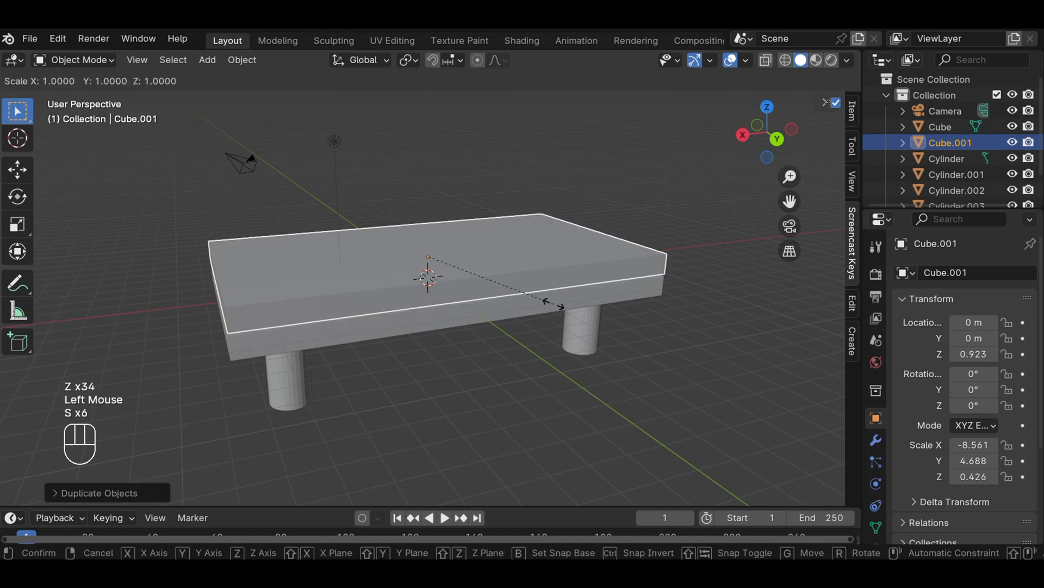
pyautogui.press('s')
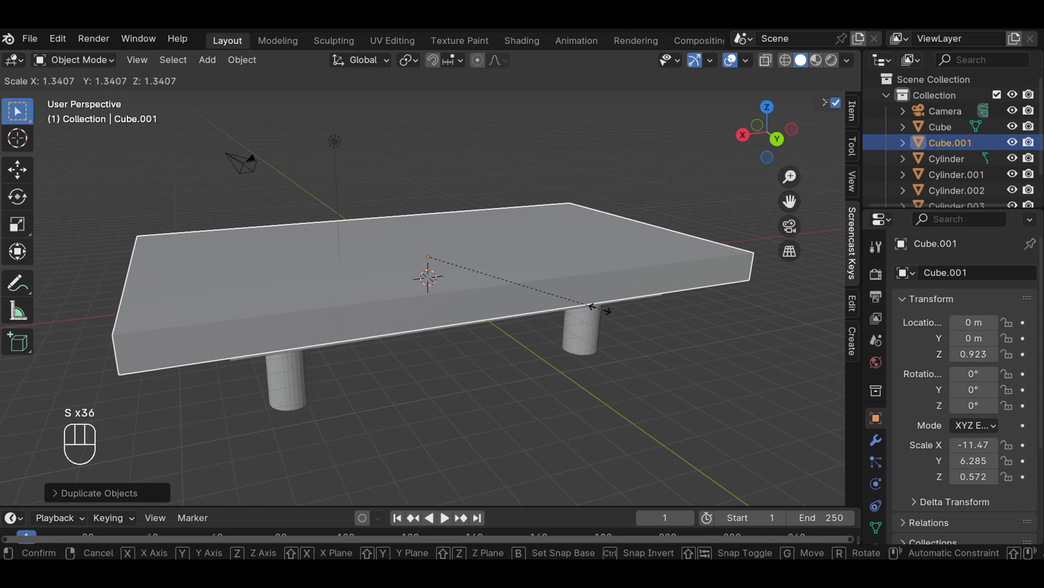
pyautogui.click(604, 309)
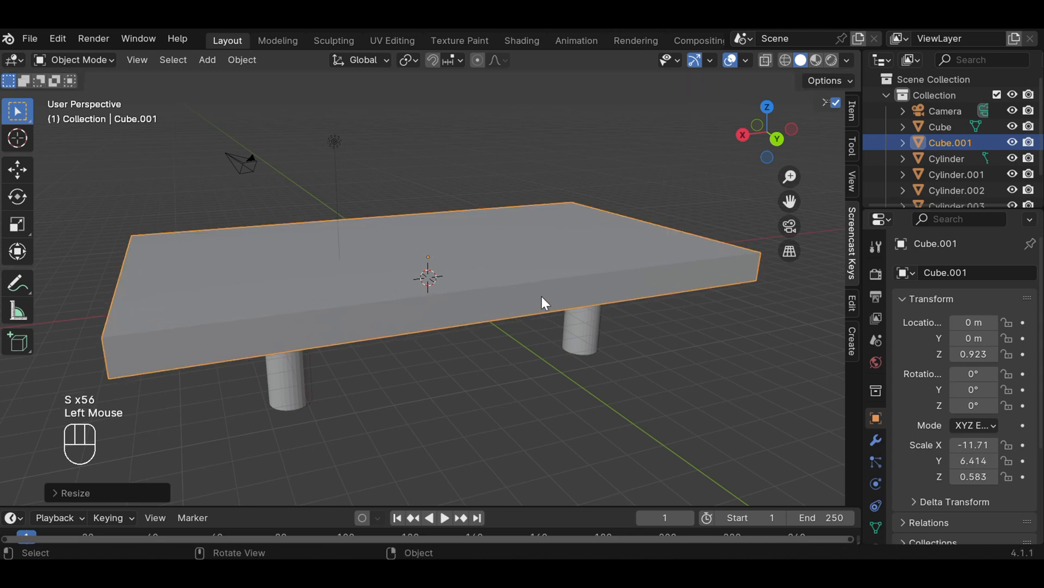
pyautogui.press('s')
pyautogui.press('z')
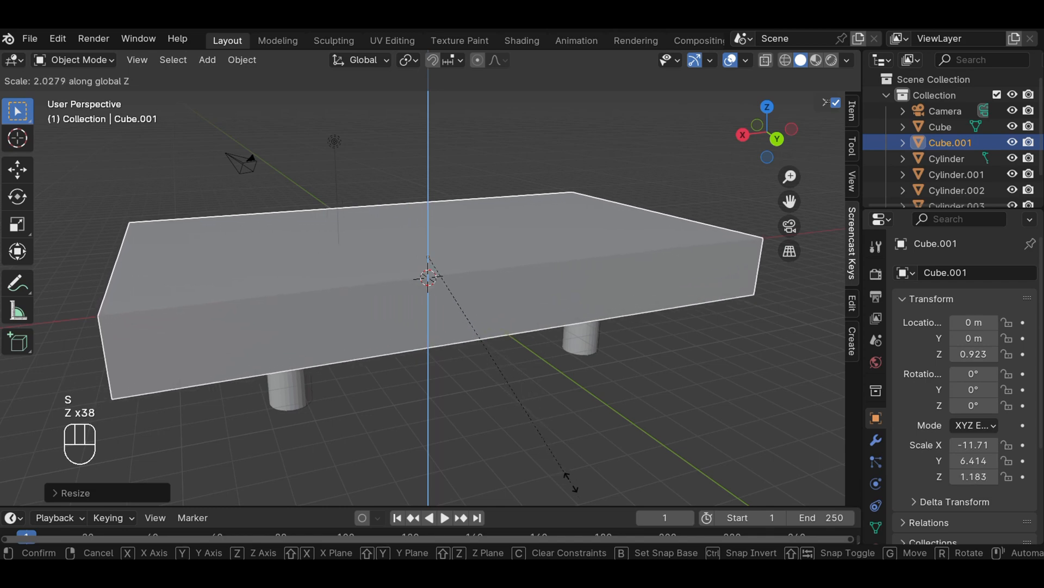
pyautogui.click(546, 387)
# Step: Raise the enlarged slab along Z to about 1.18 m so it rests on top of the smaller slab
pyautogui.moveTo(545, 382); pyautogui.dragTo(517, 348, button='middle')
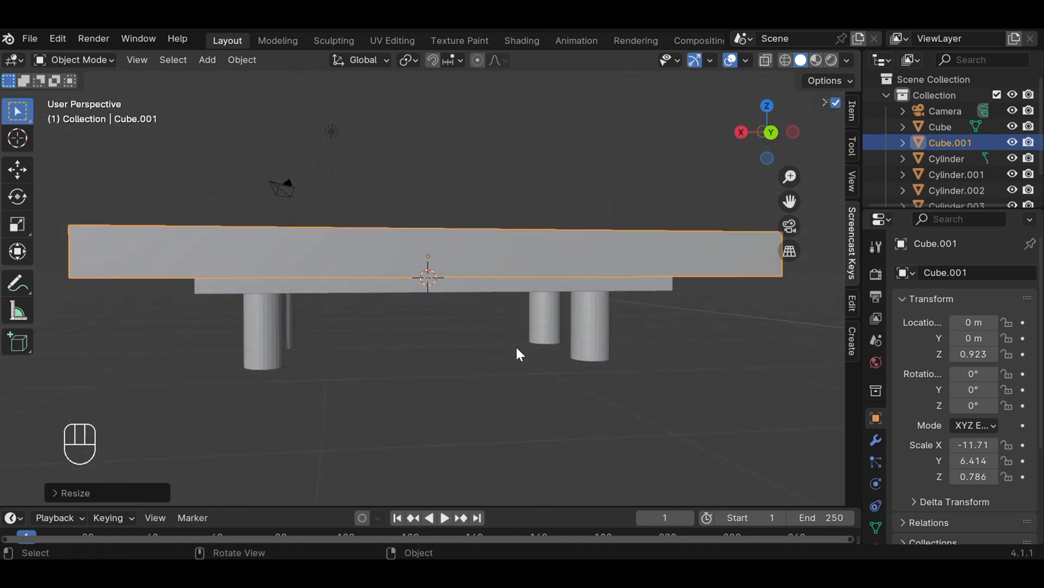
pyautogui.press('KP_1')
pyautogui.press('g')
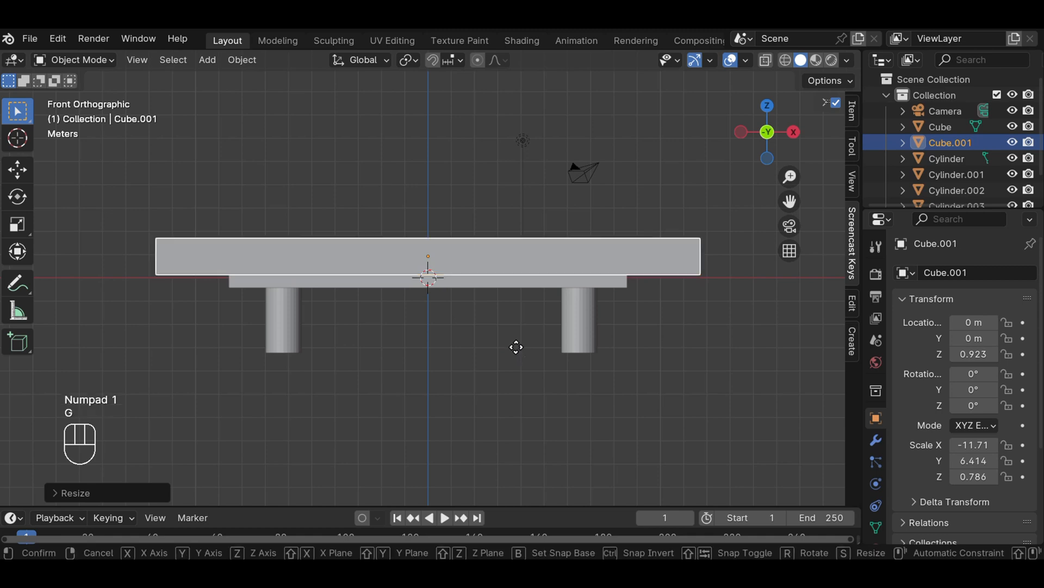
pyautogui.press('z')
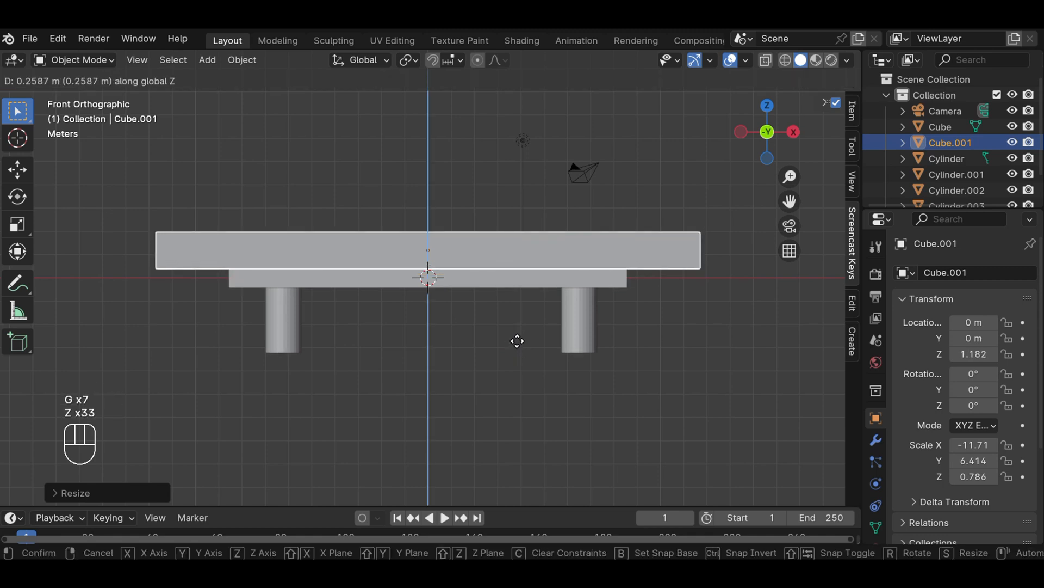
pyautogui.click(517, 341)
# Step: In Edit Mode with edge selection, select the upper slab's vertical corner edge on the +X, -Y side
pyautogui.moveTo(488, 319); pyautogui.dragTo(479, 354, button='middle')
pyautogui.scroll(-2, 642, 355)
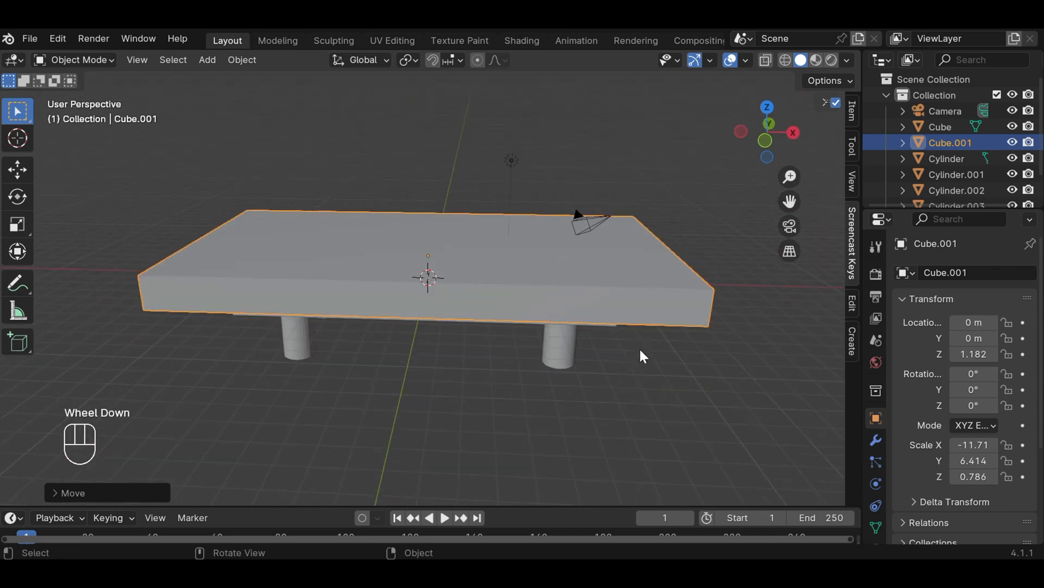
pyautogui.click(106, 61)
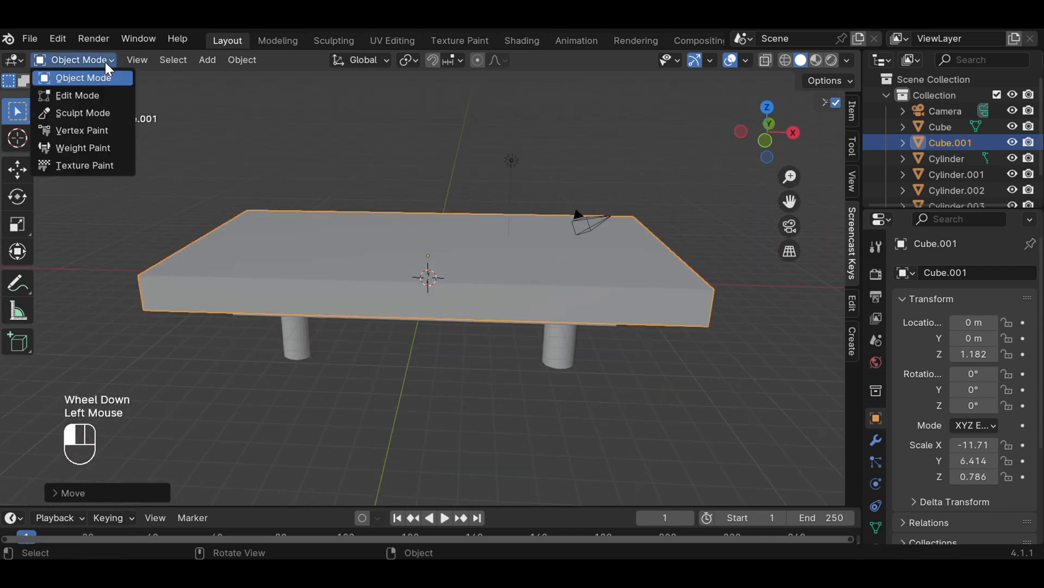
pyautogui.click(89, 93)
pyautogui.click(745, 301)
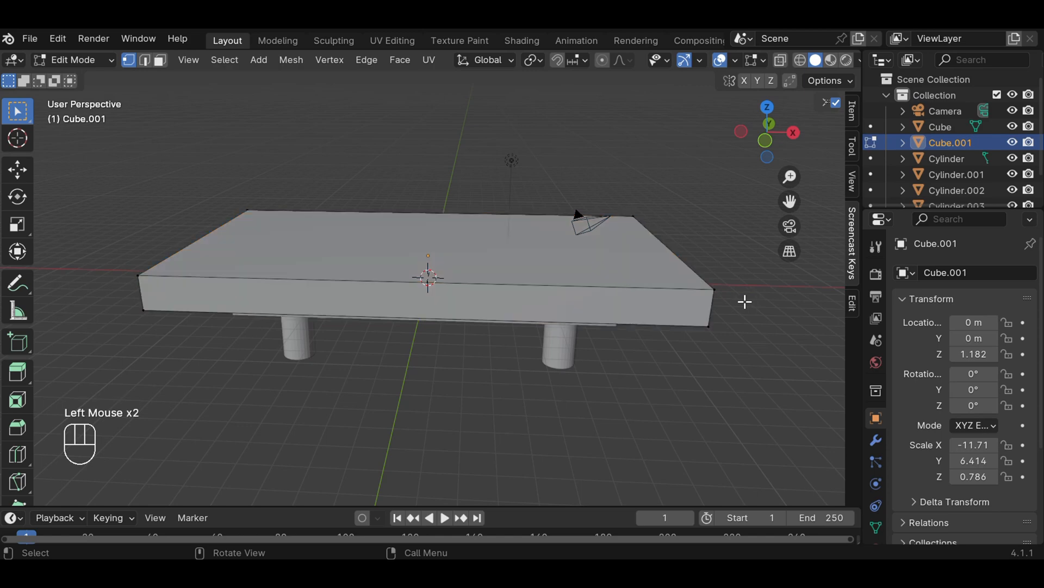
pyautogui.click(710, 306)
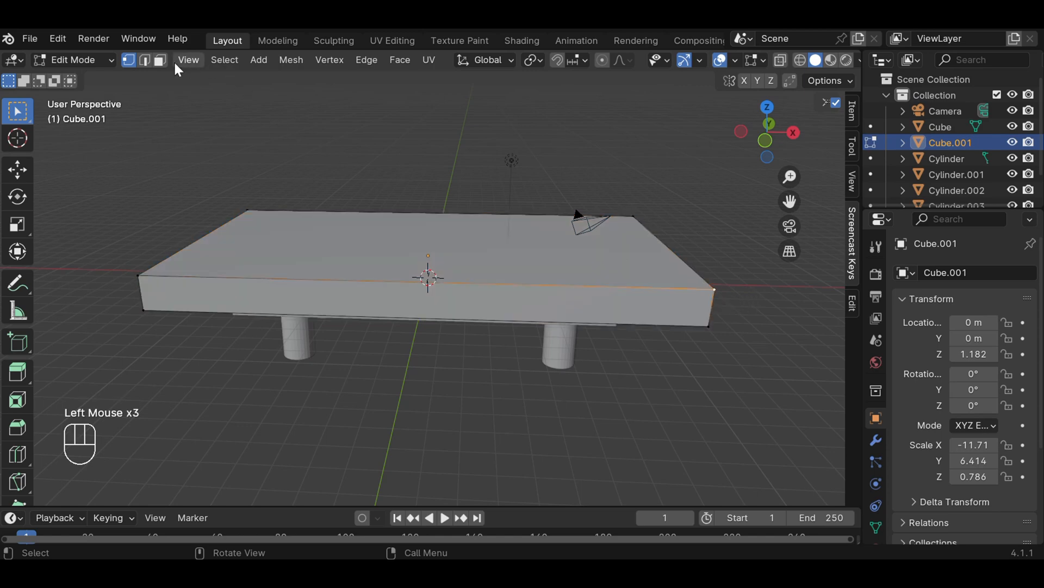
pyautogui.click(145, 60)
pyautogui.click(739, 292)
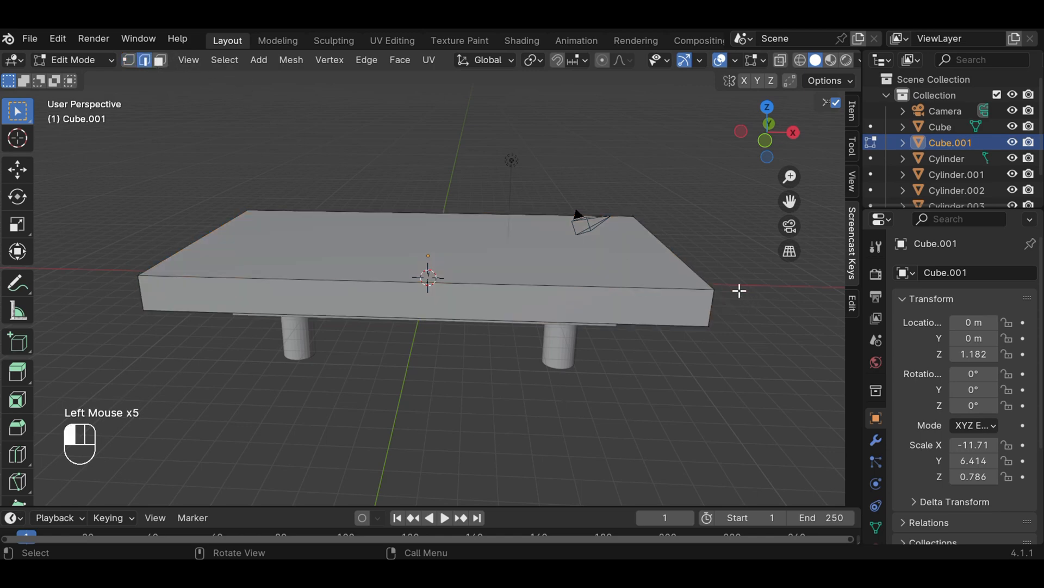
pyautogui.click(713, 311)
pyautogui.press('ctrl')
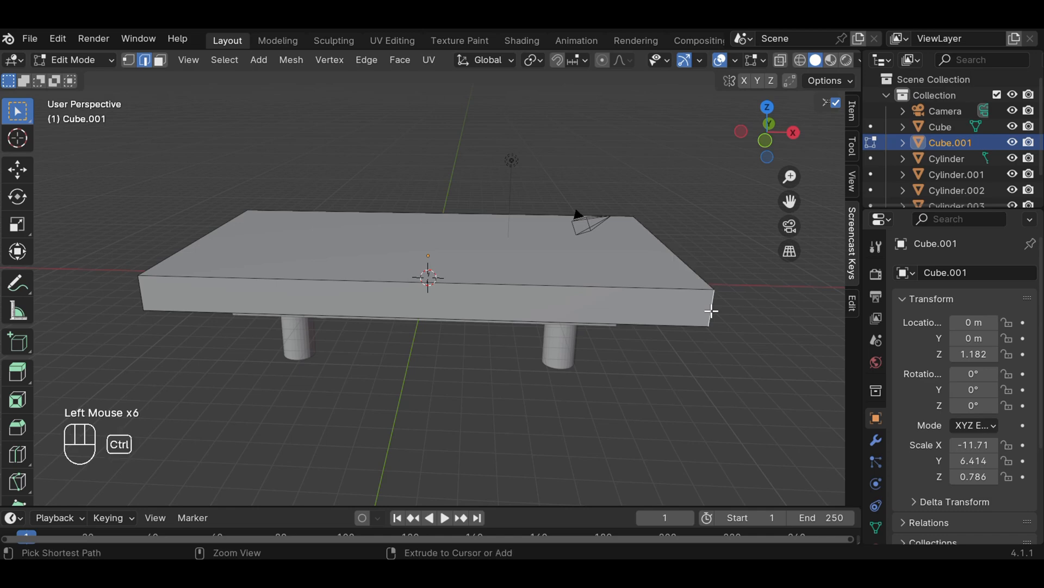
pyautogui.hotkey('ctrl', 'b')
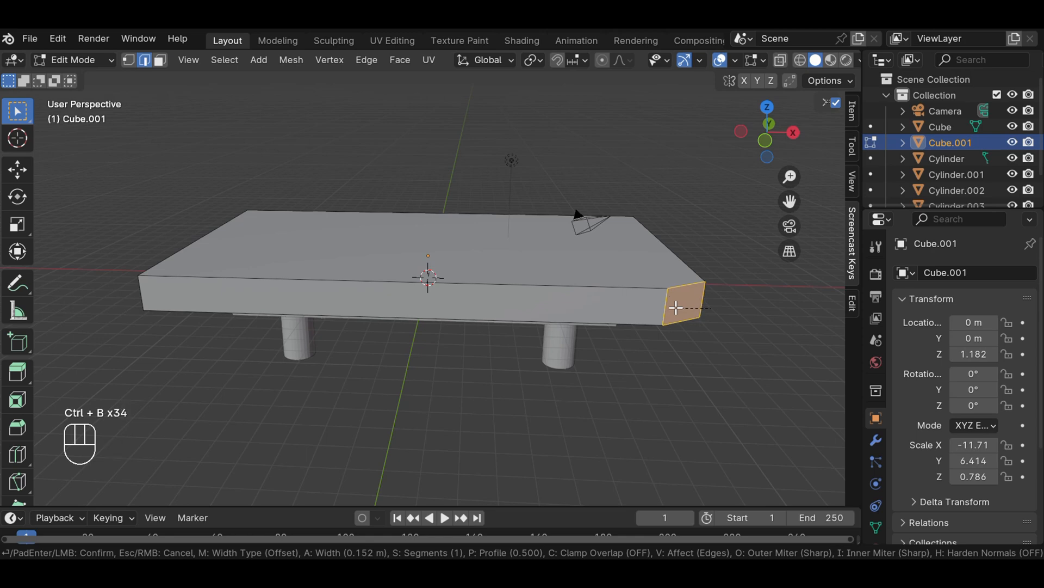
pyautogui.press('Escape')
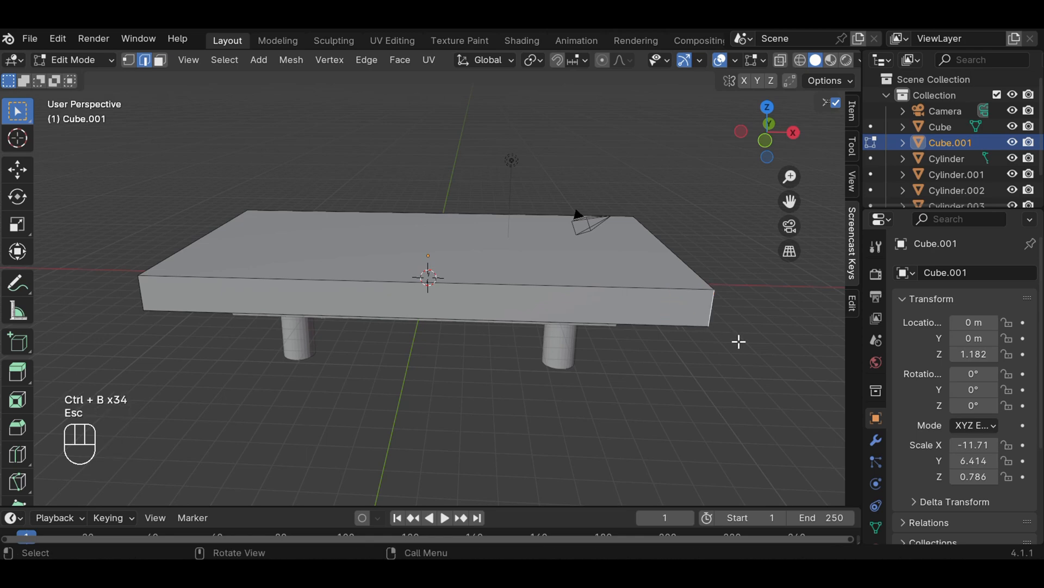
# Step: Bevel the selected corner edge about 0.23 m wide with 4 segments to round the slab's corner, and deselect it
pyautogui.press('KP_7')
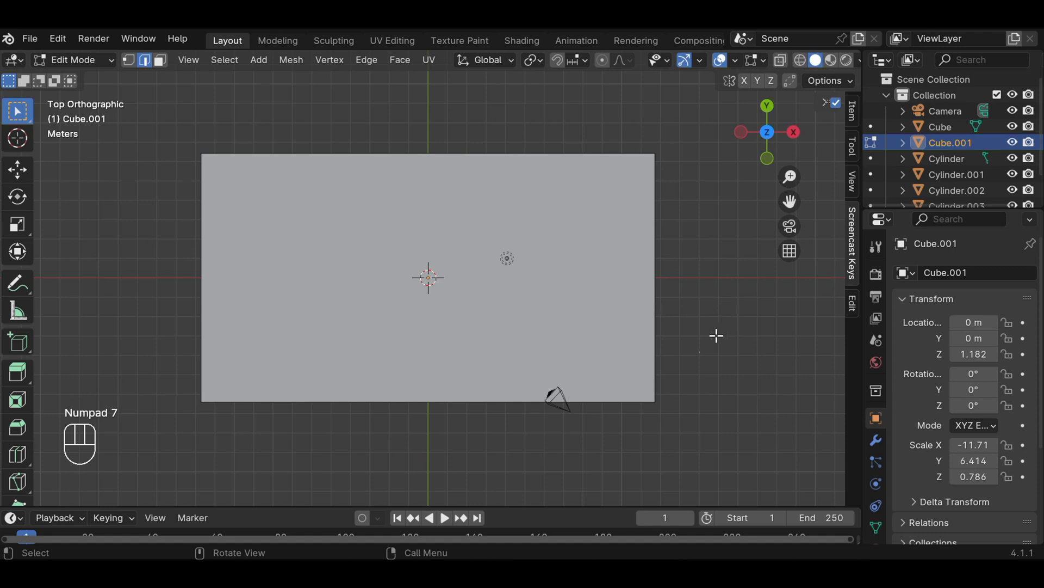
pyautogui.hotkey('ctrl', 'b')
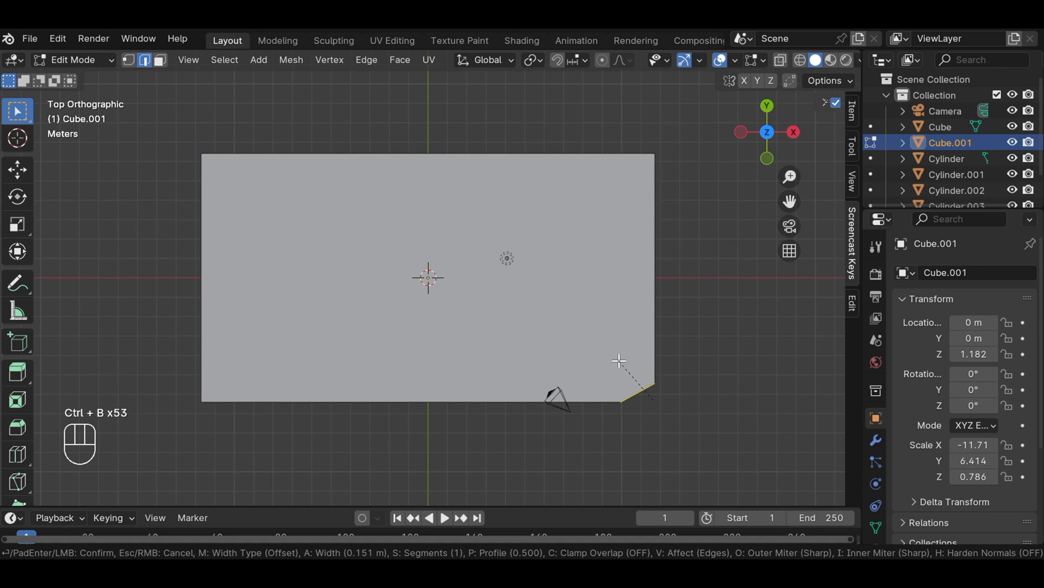
pyautogui.scroll(2, 619, 360)
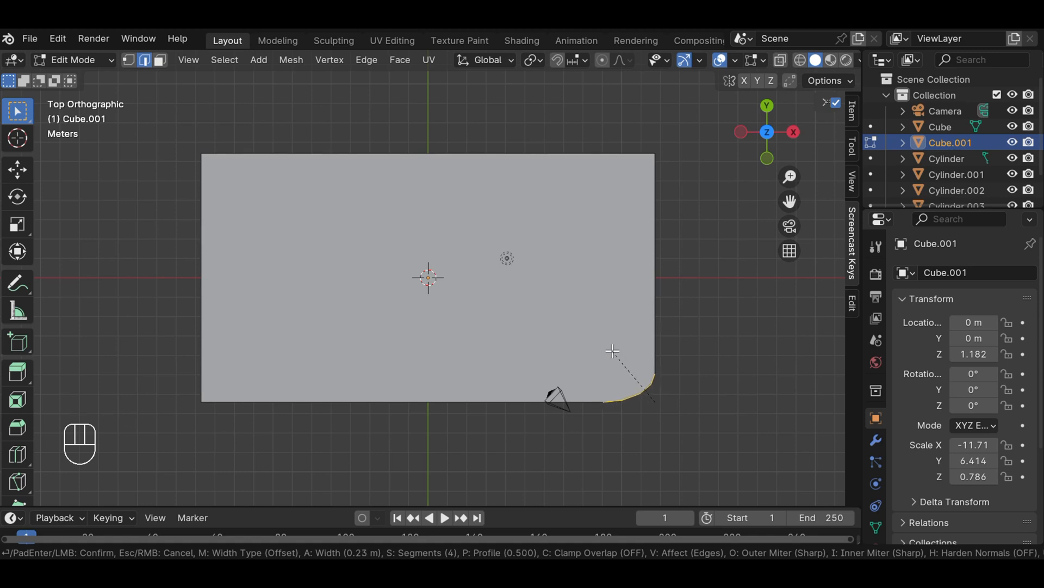
pyautogui.click(613, 351)
pyautogui.click(703, 357)
pyautogui.scroll(1, 704, 357)
pyautogui.moveTo(703, 357); pyautogui.dragTo(678, 338, button='middle')
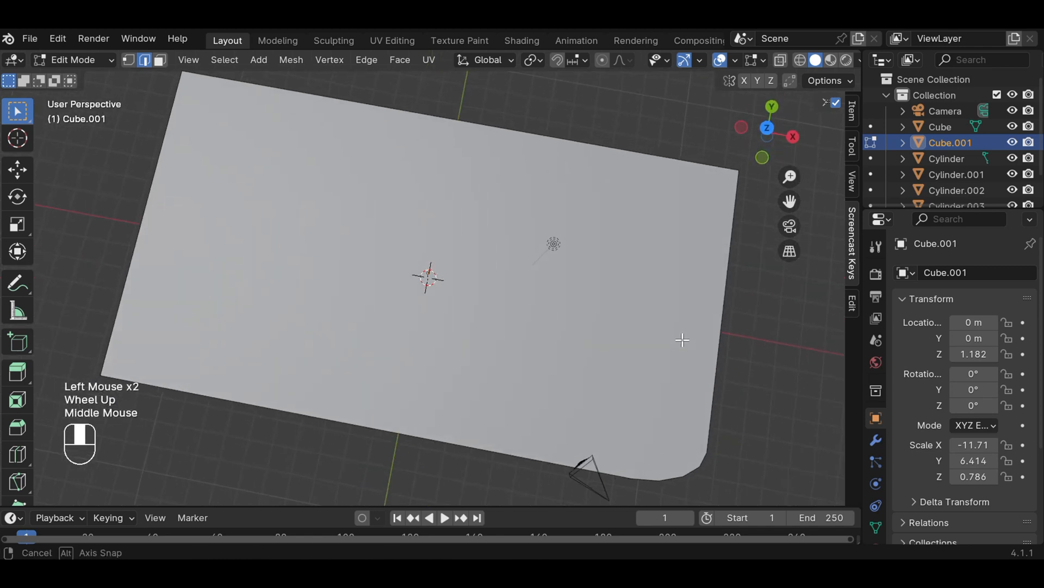
# Step: Bevel the upper slab's vertical corner edge on the +X, +Y side about 0.30 m wide with 8 segments, and deselect it
pyautogui.moveTo(732, 264); pyautogui.dragTo(690, 264, button='middle')
pyautogui.scroll(-2, 707, 294)
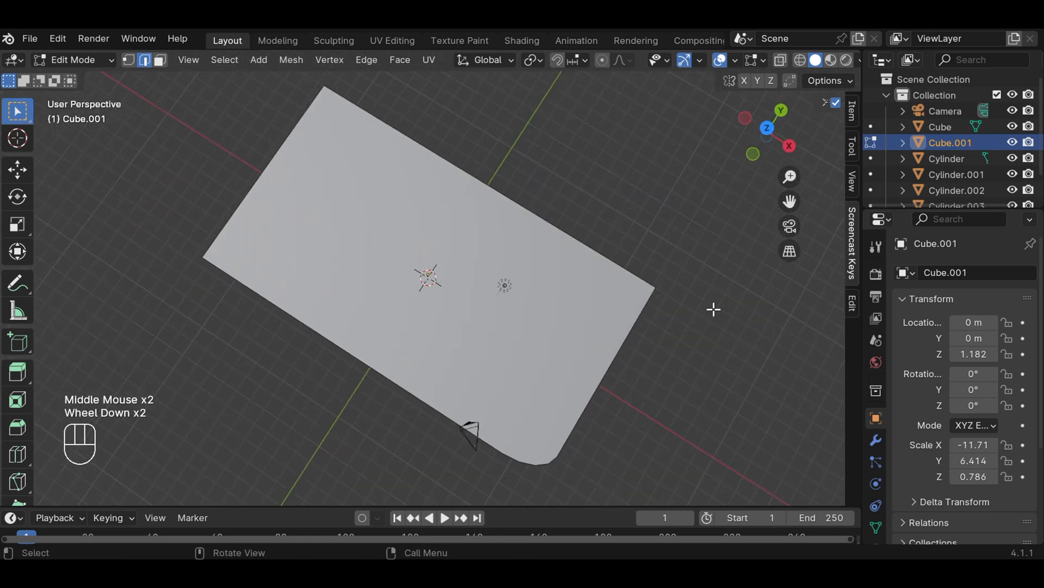
pyautogui.moveTo(713, 308); pyautogui.dragTo(568, 182, button='middle')
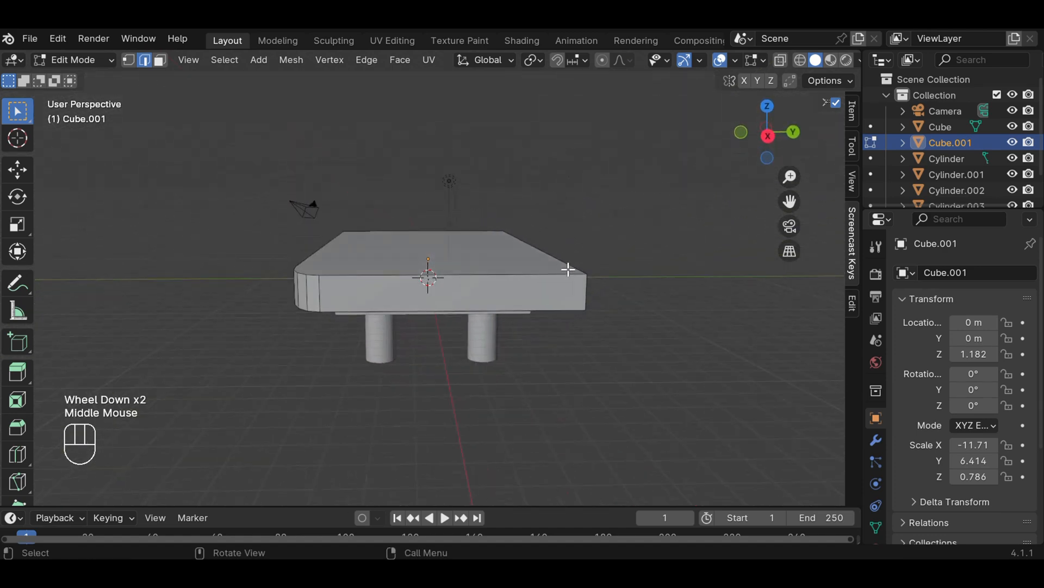
pyautogui.click(588, 293)
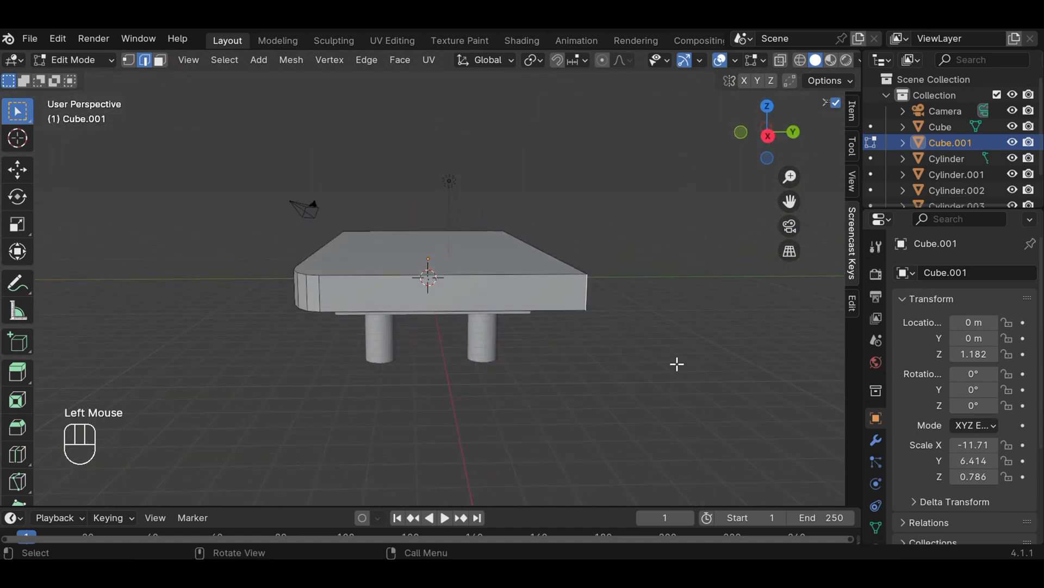
pyautogui.press('KP_7')
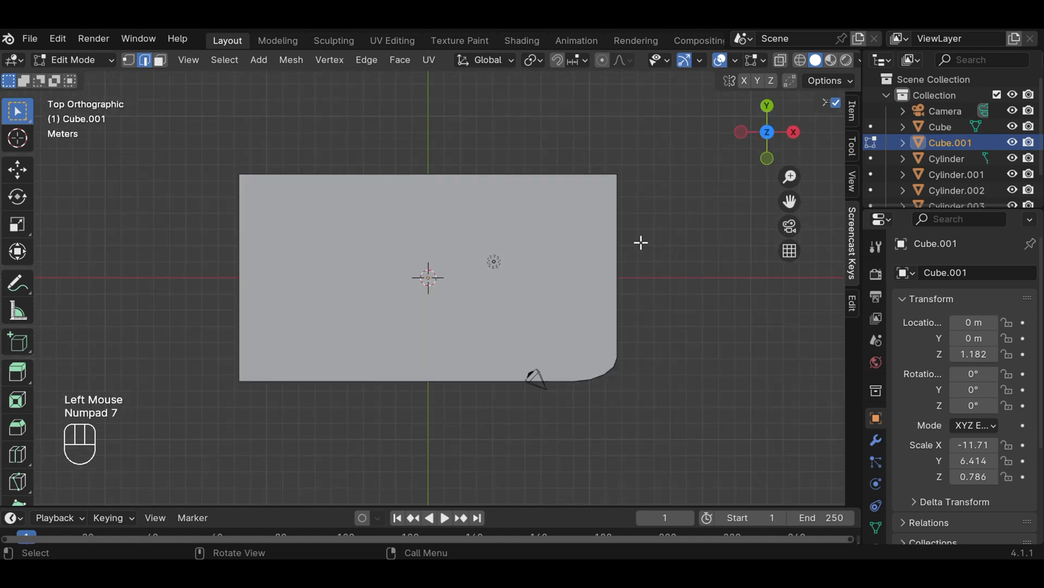
pyautogui.press('ctrl')
pyautogui.hotkey('ctrl', 'b')
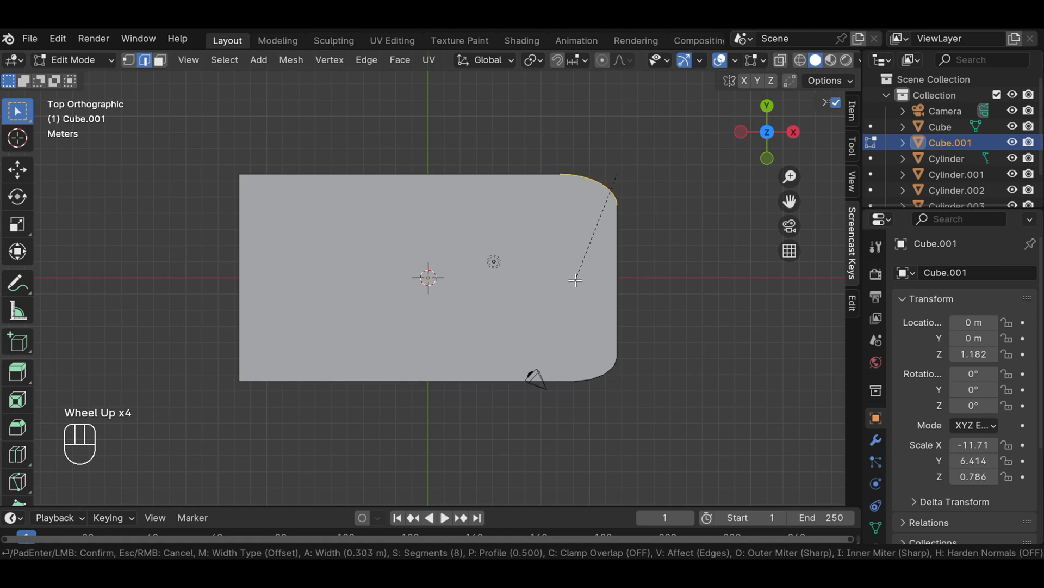
pyautogui.click(575, 280)
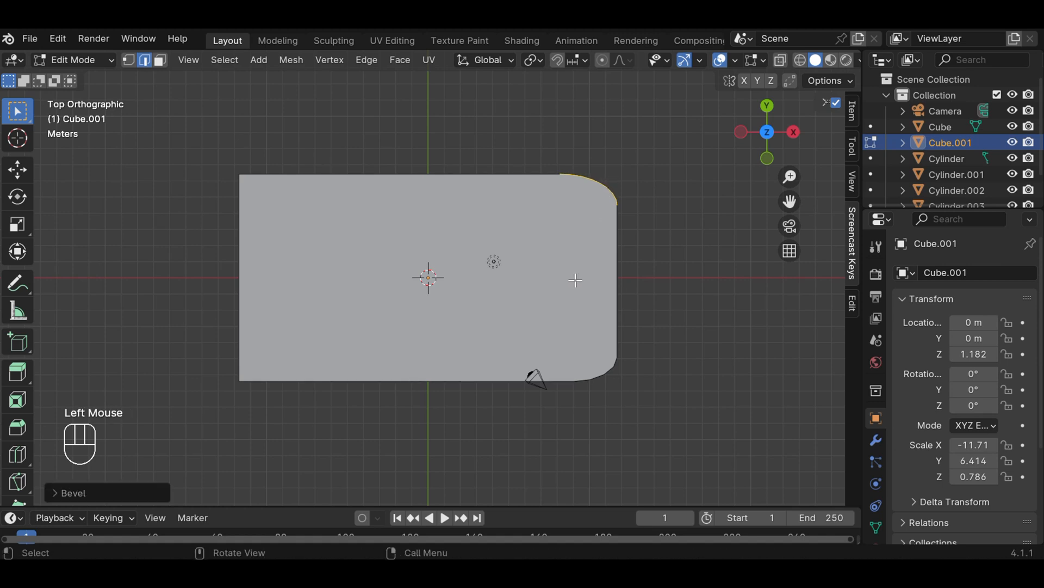
pyautogui.click(658, 273)
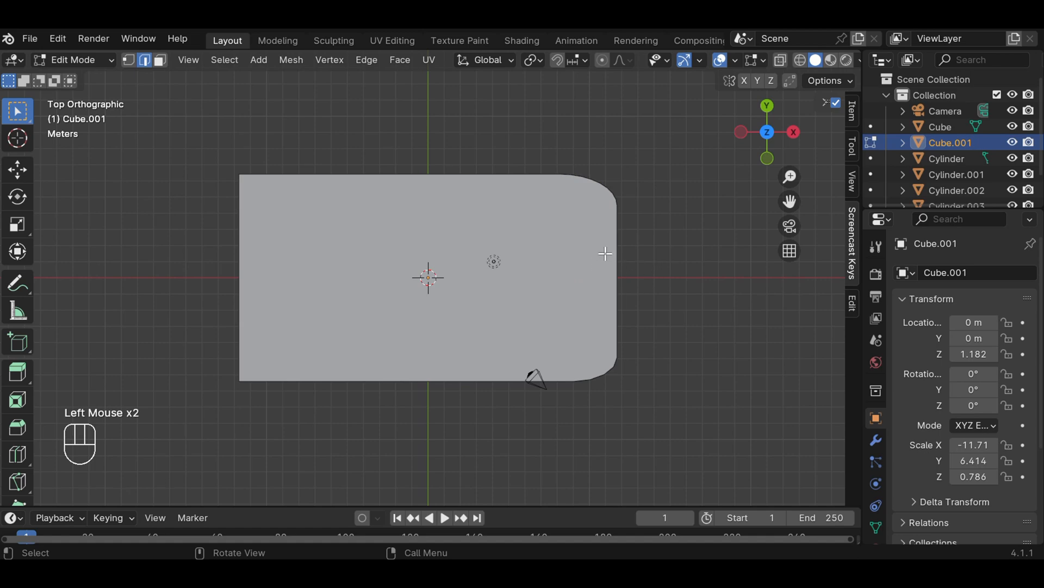
# Step: Bevel the upper slab's vertical corner edge on the -X, -Y side about 0.29 m wide with 6 segments, and deselect it
pyautogui.moveTo(662, 248); pyautogui.dragTo(655, 165, button='middle')
pyautogui.moveTo(325, 284); pyautogui.dragTo(502, 239, button='middle')
pyautogui.click(627, 335)
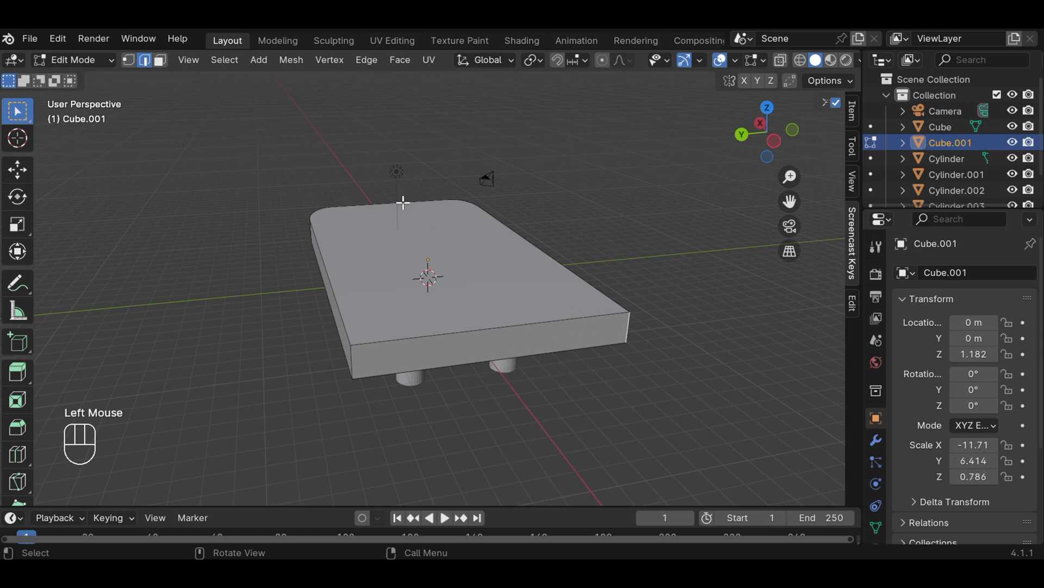
pyautogui.press('KP_7')
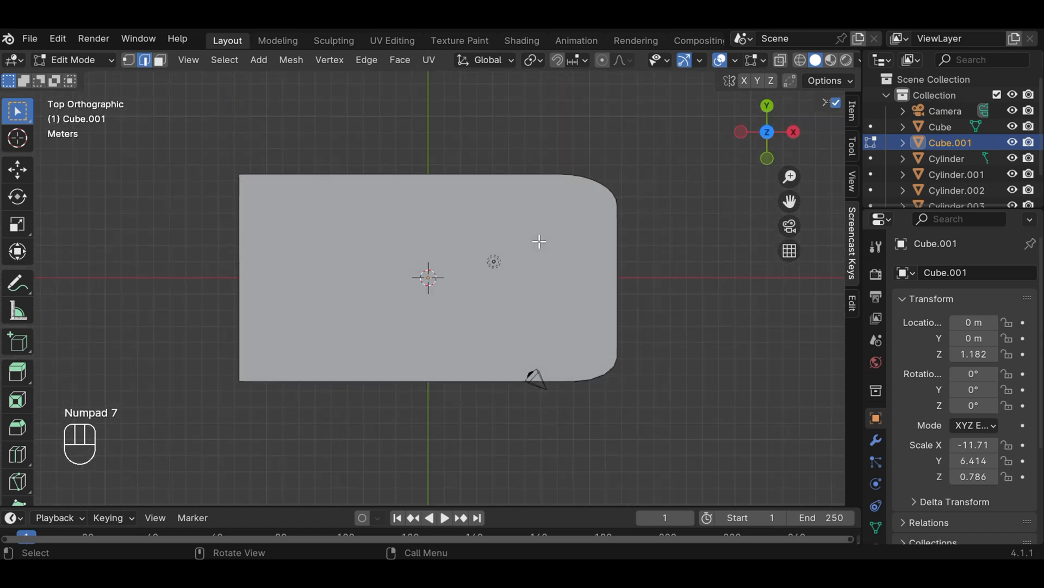
pyautogui.press('ctrl')
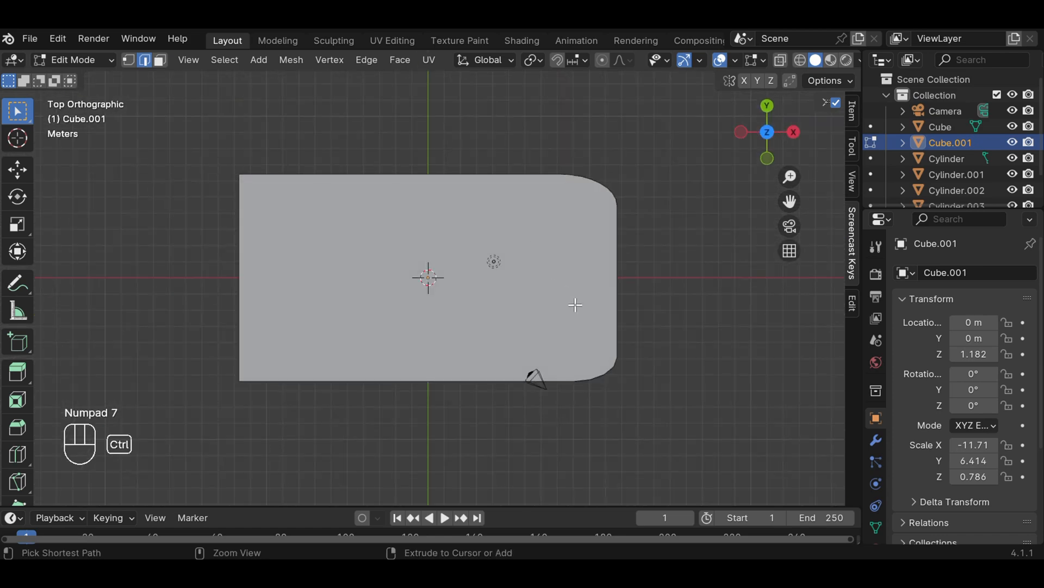
pyautogui.hotkey('ctrl', 'b')
pyautogui.hotkey('ctrl', 'b')
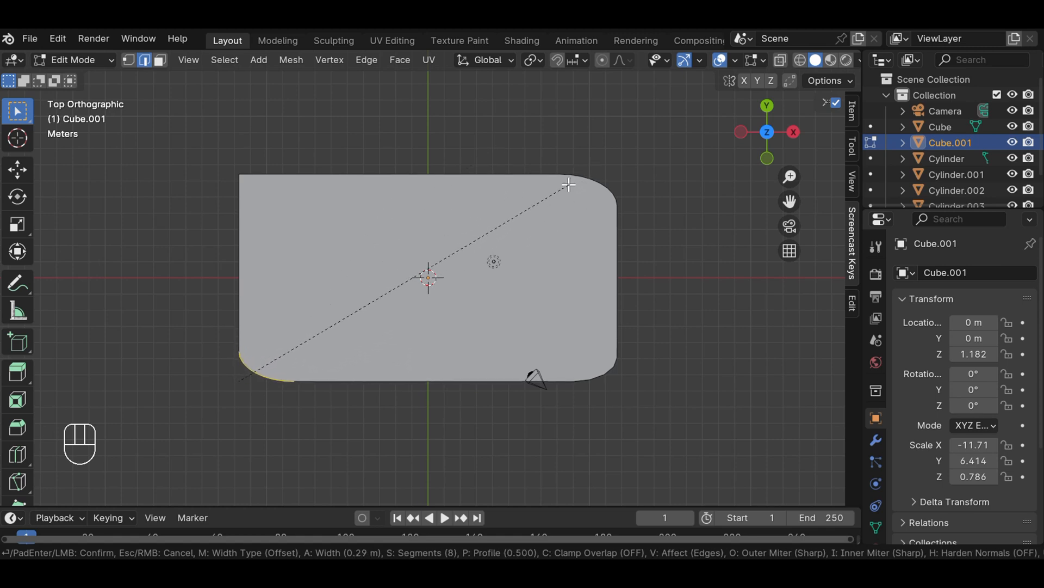
pyautogui.scroll(2, 565, 186)
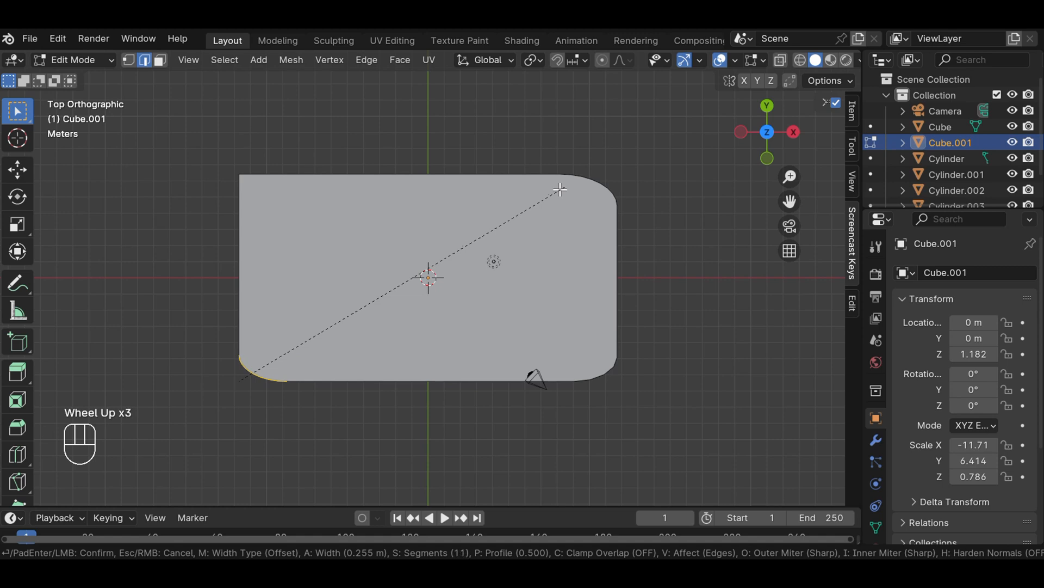
pyautogui.scroll(-4, 560, 189)
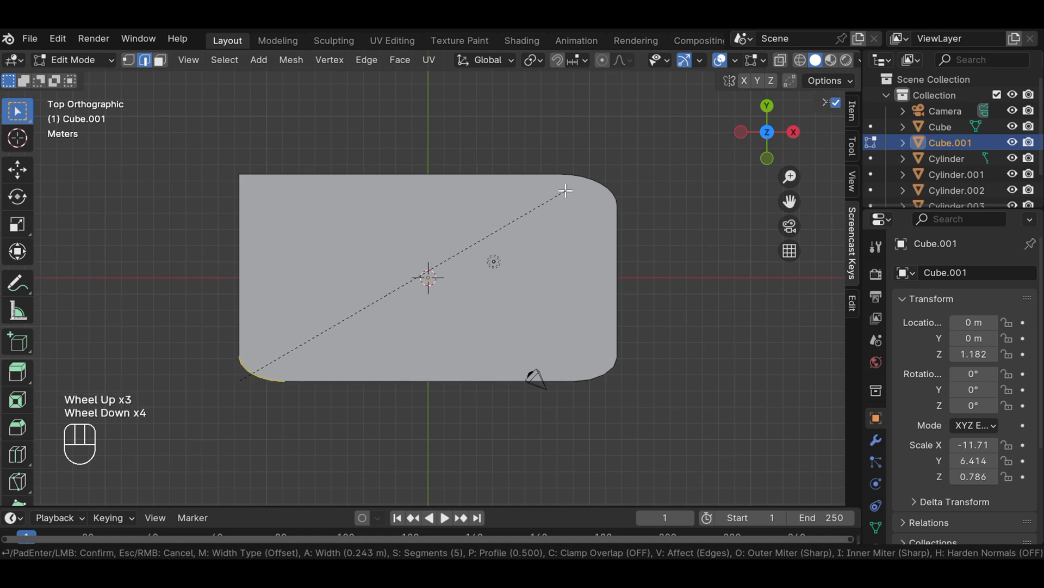
pyautogui.scroll(-3, 565, 190)
pyautogui.scroll(3, 566, 191)
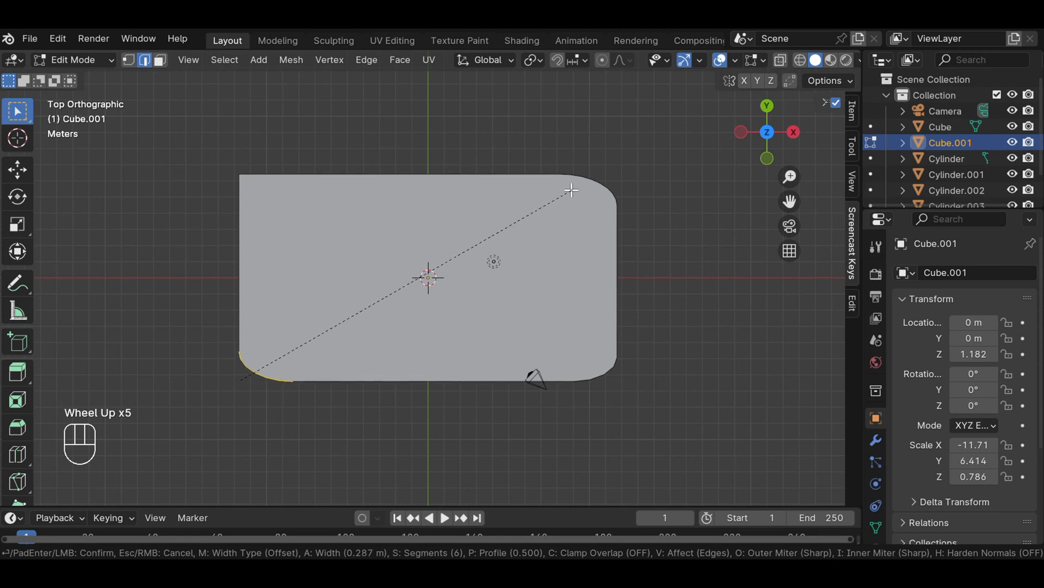
pyautogui.click(570, 188)
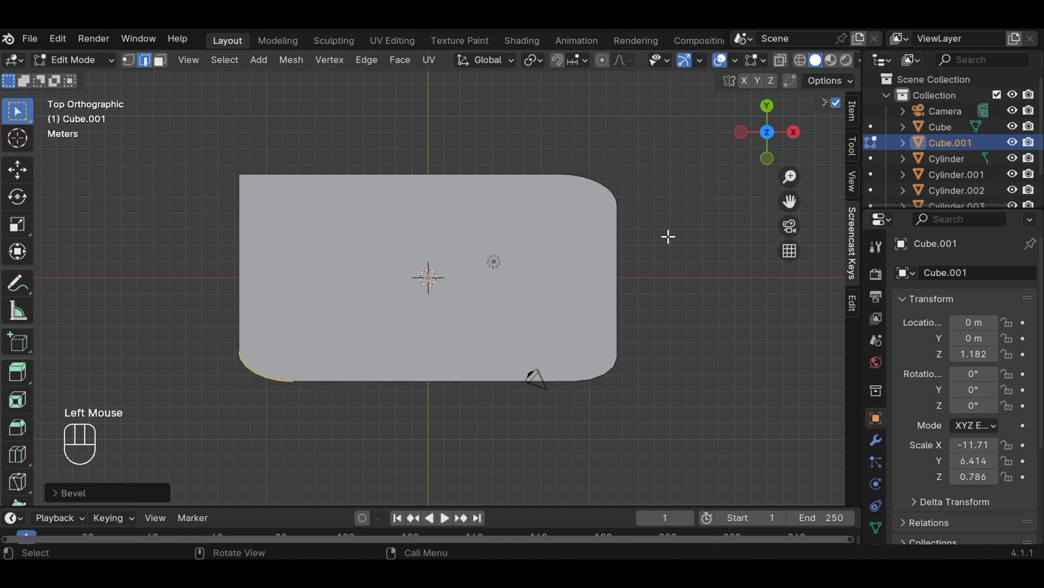
pyautogui.click(385, 264)
# Step: Bevel the upper slab's remaining sharp corner edge on the -X, +Y side about 0.35 m wide with 10 segments
pyautogui.moveTo(267, 259); pyautogui.dragTo(397, 145, button='middle')
pyautogui.moveTo(311, 288); pyautogui.dragTo(431, 233, button='middle')
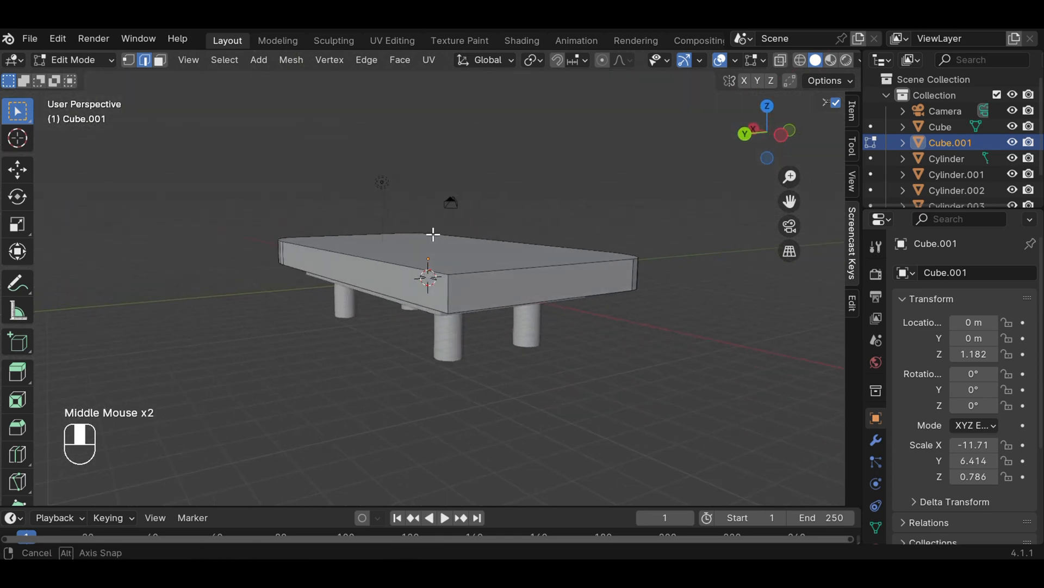
pyautogui.scroll(2, 457, 269)
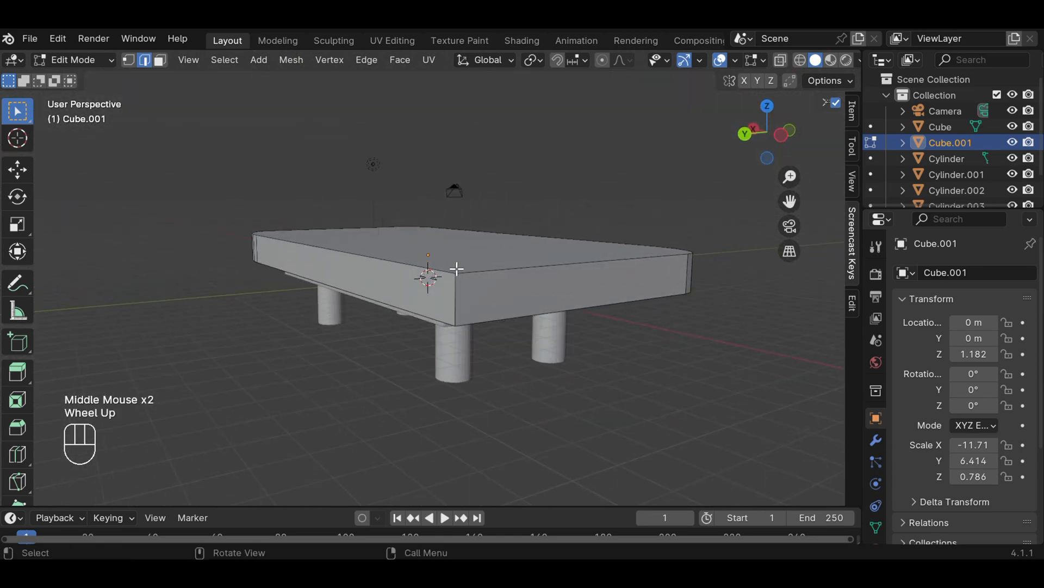
pyautogui.click(454, 299)
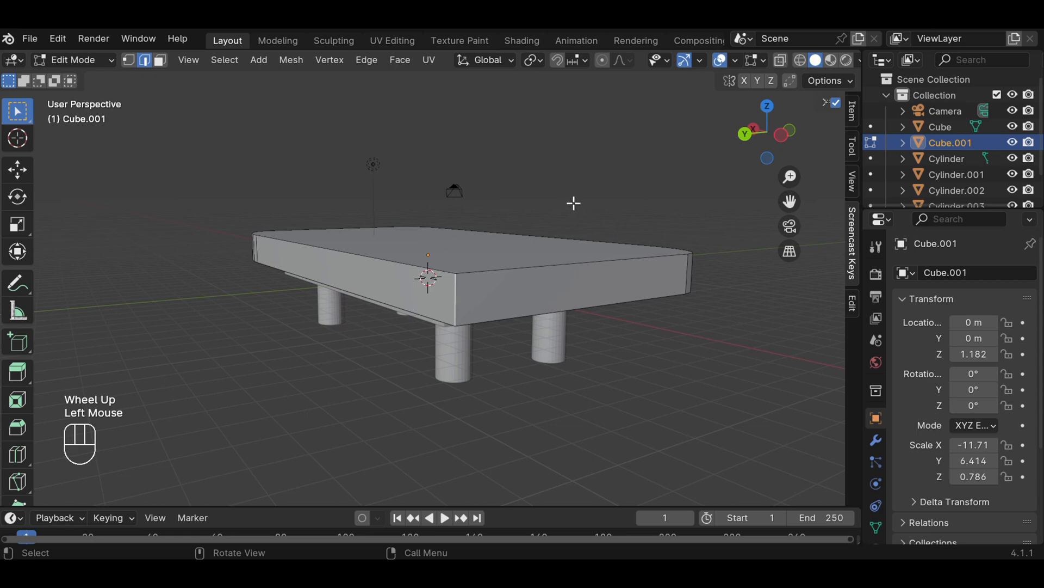
pyautogui.moveTo(573, 202); pyautogui.dragTo(390, 281, button='middle')
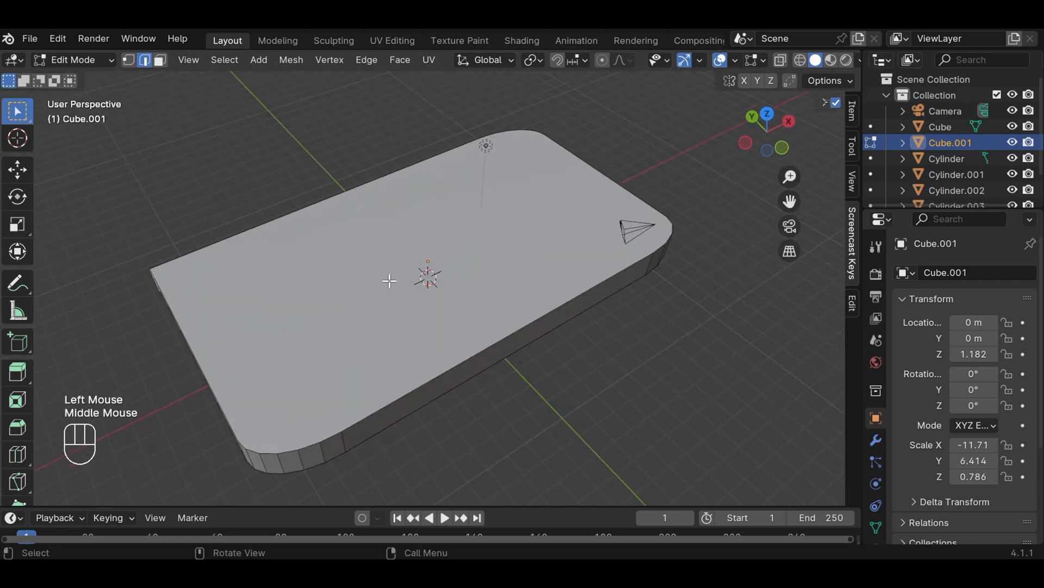
pyautogui.press('KP_7')
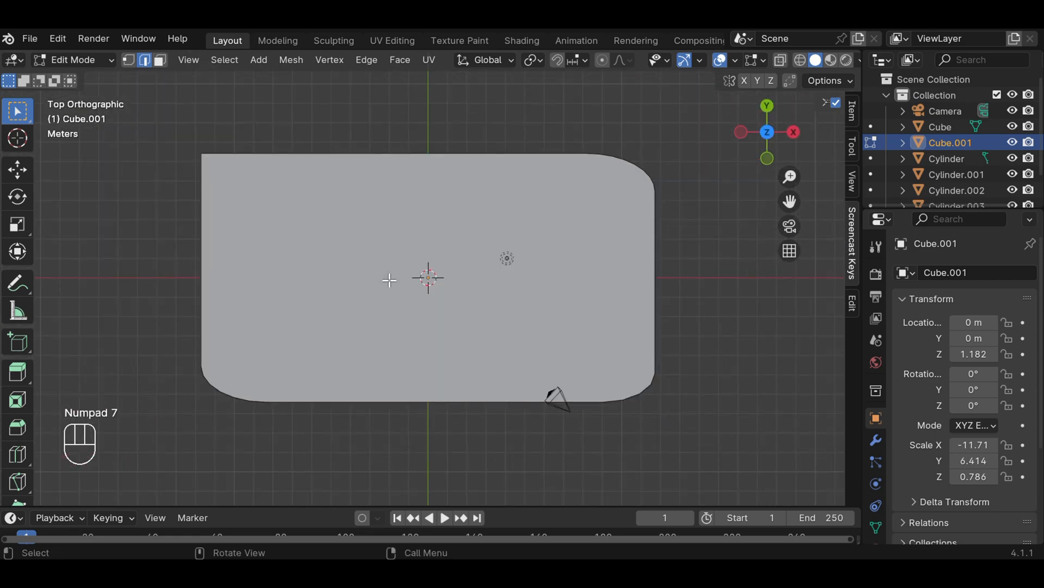
pyautogui.hotkey('ctrl', 'b')
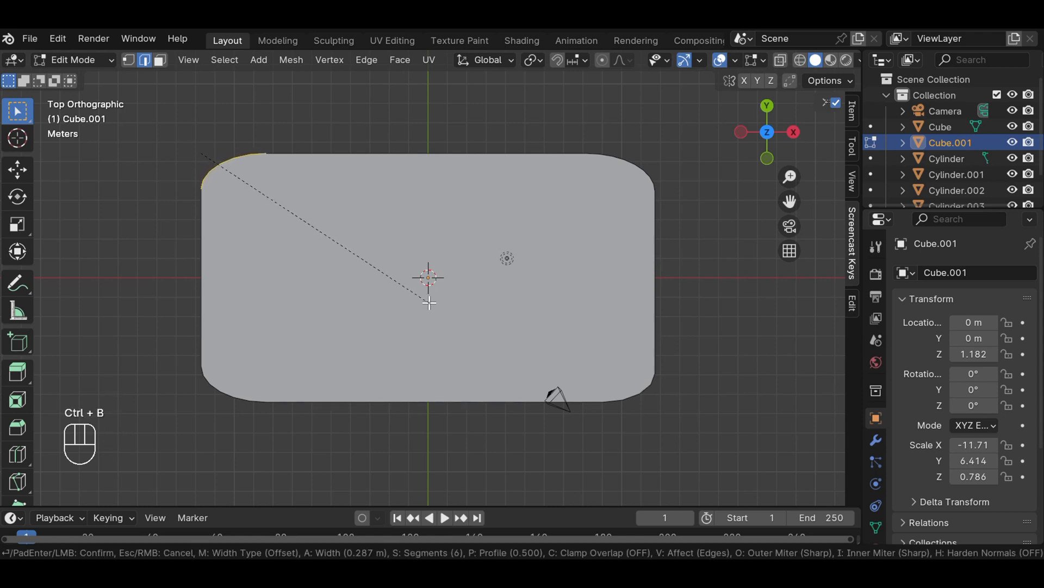
pyautogui.scroll(4, 427, 302)
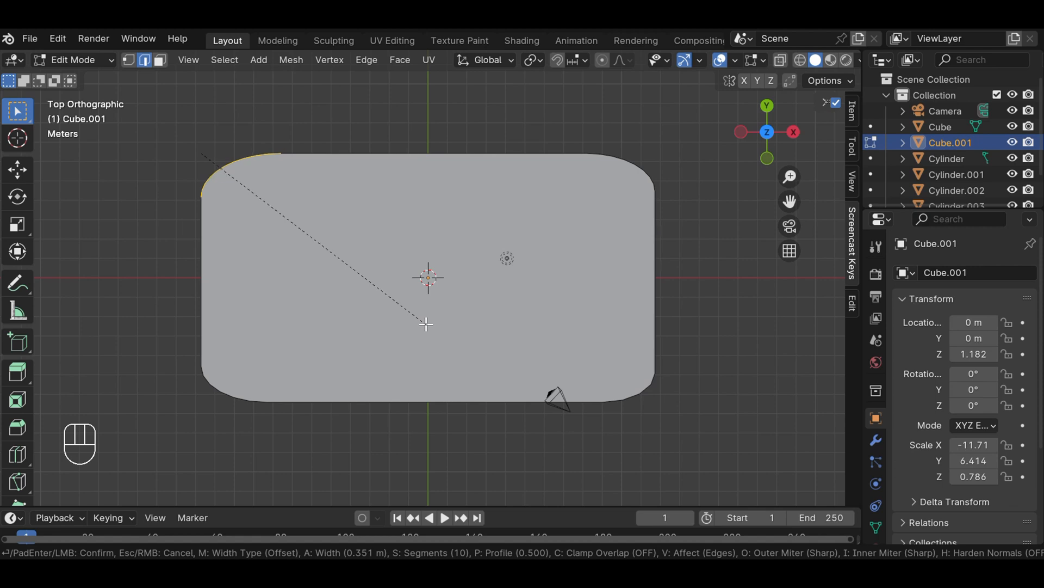
pyautogui.click(426, 323)
pyautogui.click(684, 320)
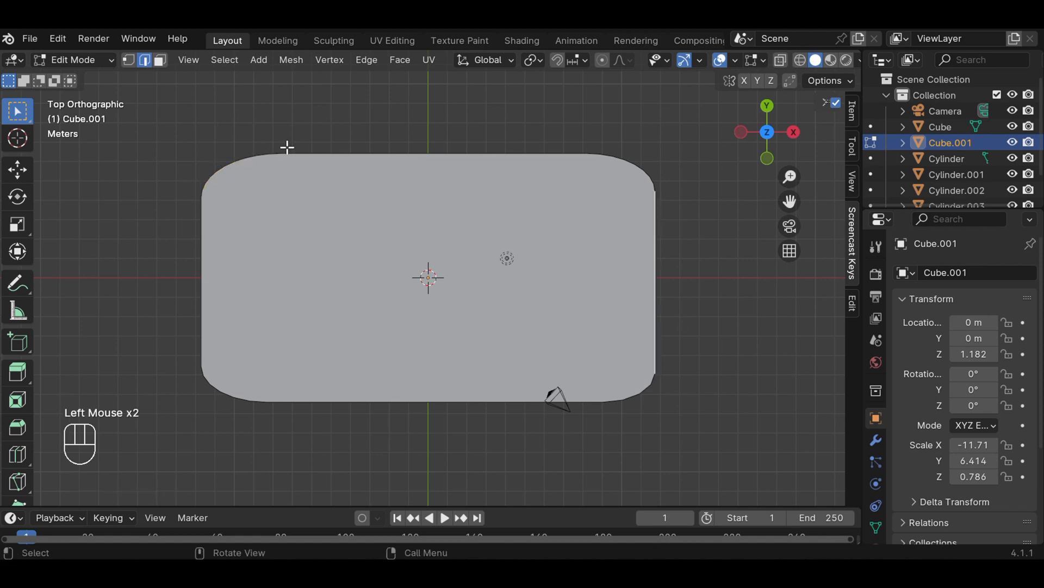
# Step: Return to Object Mode, deselect the upper slab, and inspect the table from above and below
pyautogui.click(81, 61)
pyautogui.click(87, 77)
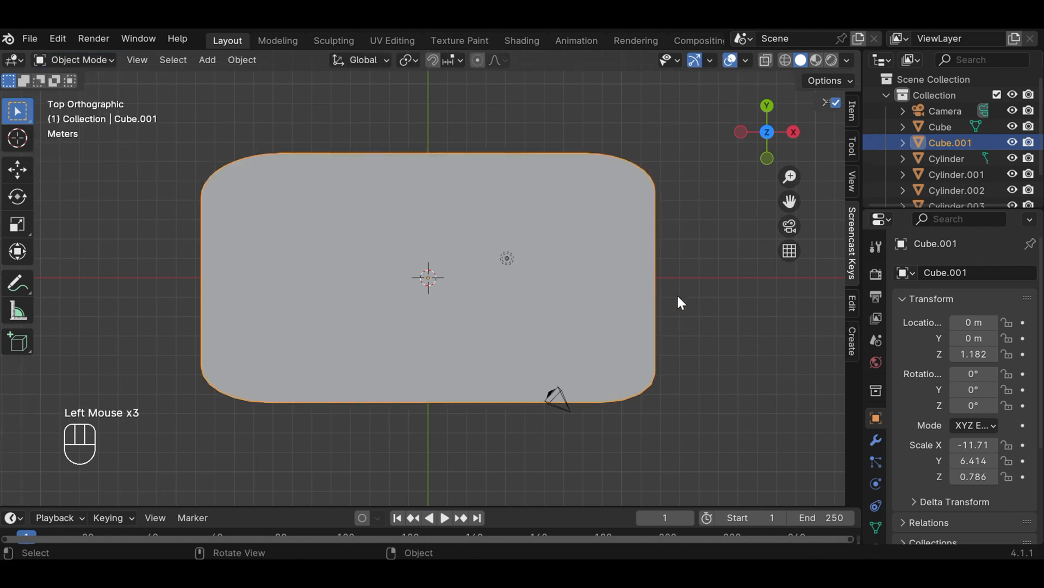
pyautogui.click(696, 312)
pyautogui.moveTo(695, 312); pyautogui.dragTo(740, 155, button='middle')
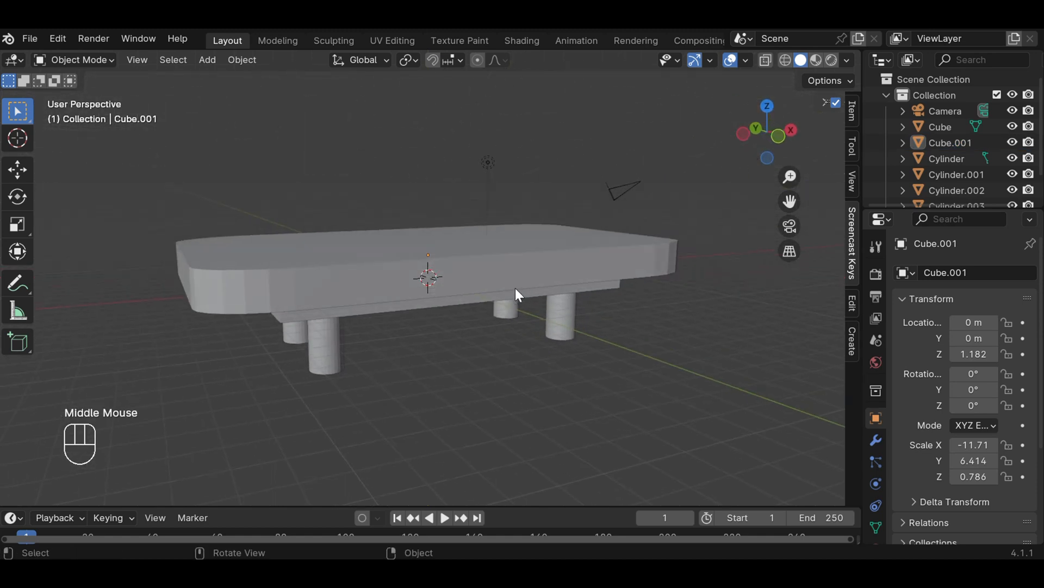
pyautogui.moveTo(515, 289); pyautogui.dragTo(423, 352, button='middle')
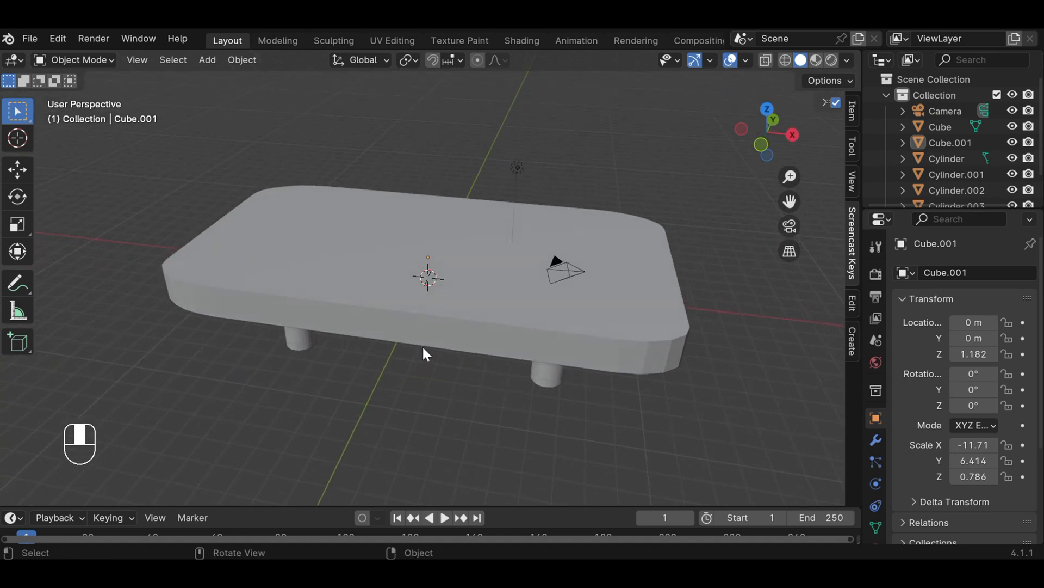
pyautogui.scroll(-2, 441, 342)
pyautogui.scroll(2, 441, 342)
pyautogui.scroll(-1, 439, 342)
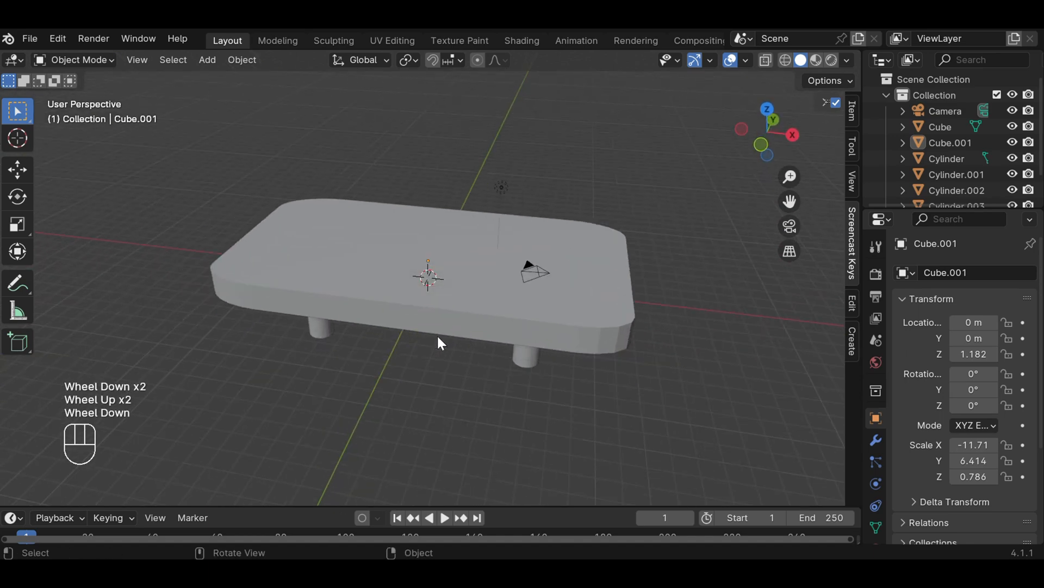
pyautogui.moveTo(594, 347); pyautogui.dragTo(616, 215, button='middle')
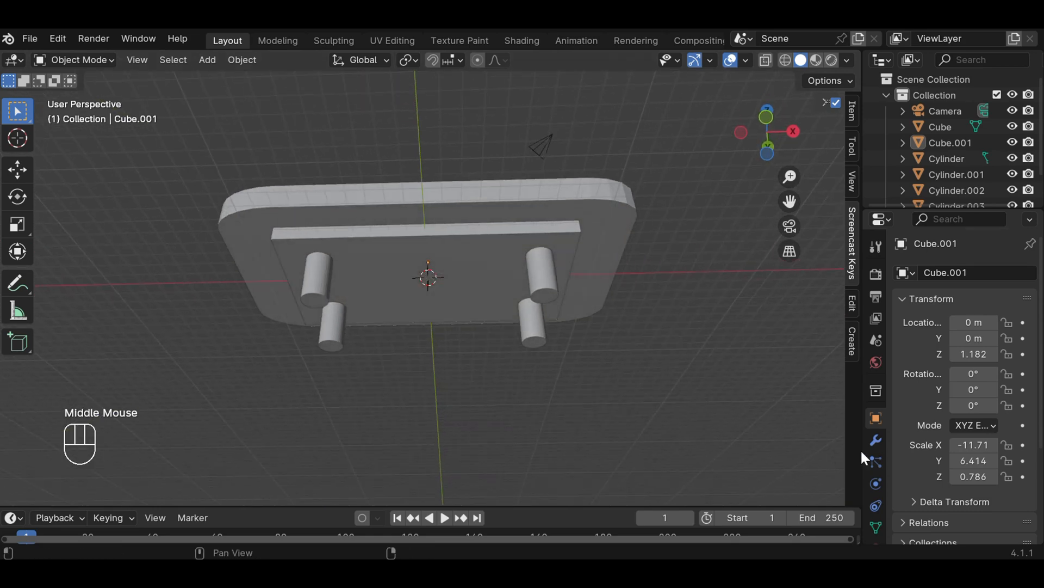
# Step: Set the base color of the upper slab's existing material to orange, with hue 0.049 and saturation 0.902
pyautogui.scroll(-3, 874, 444)
pyautogui.click(876, 493)
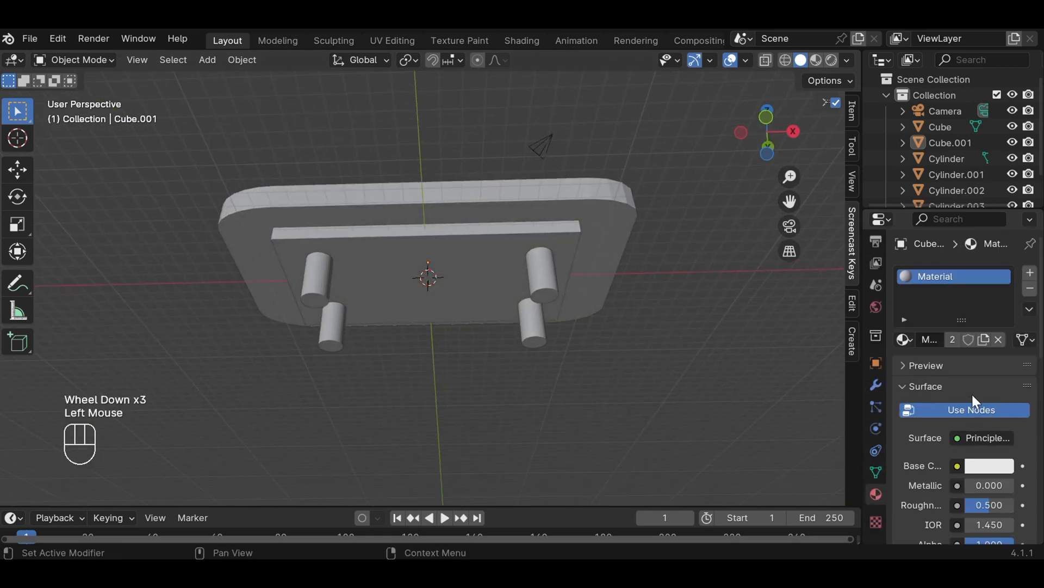
pyautogui.click(984, 466)
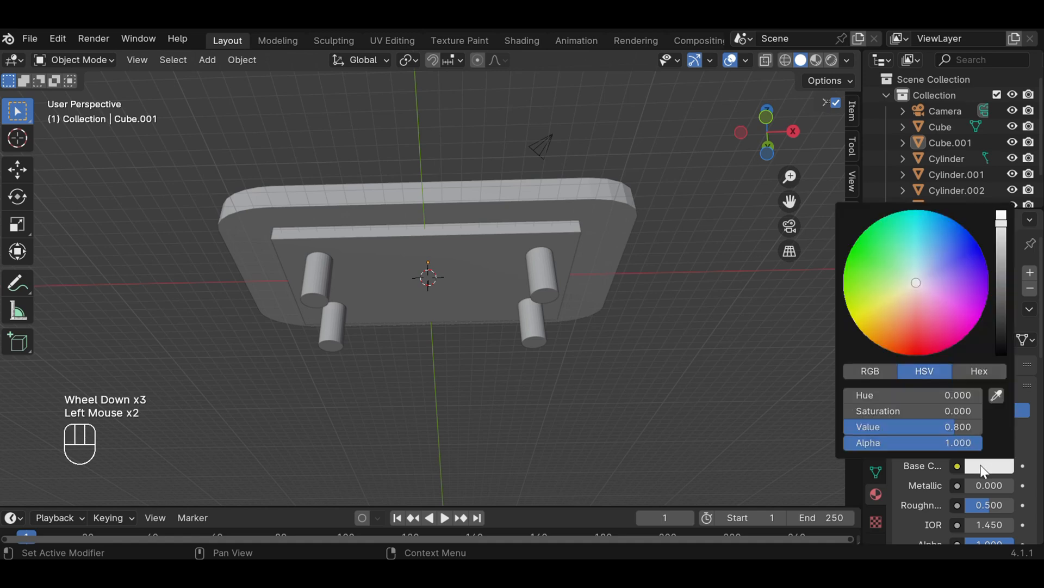
pyautogui.click(895, 325)
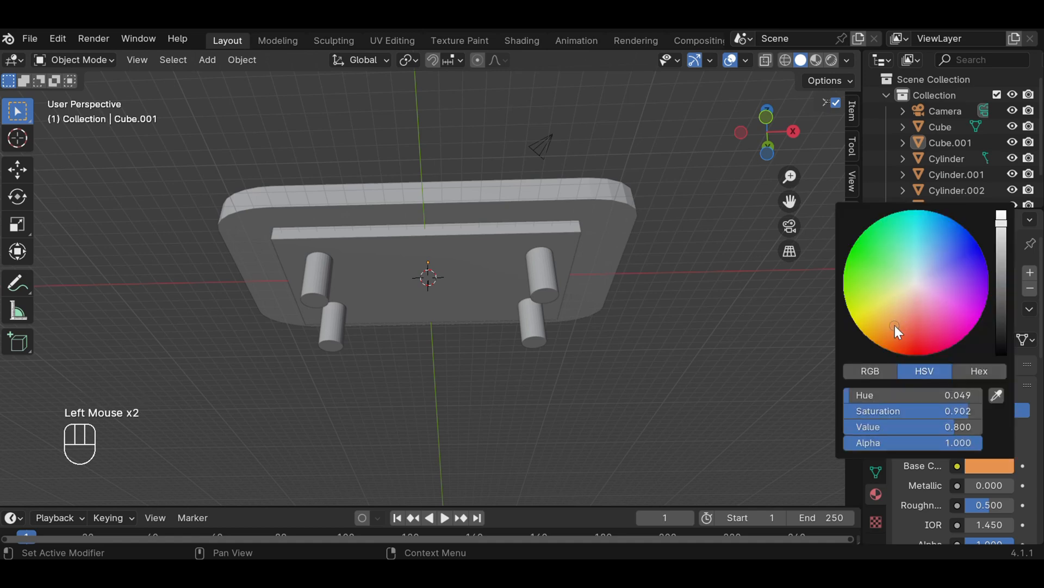
pyautogui.click(734, 328)
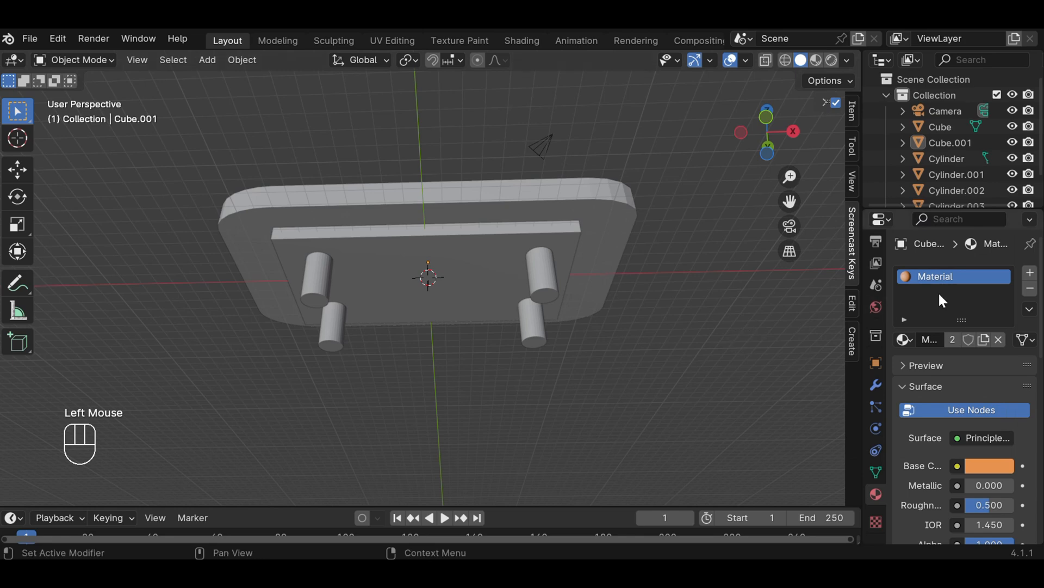
# Step: Add a second material slot to the upper slab, create a new material in it and set its base color to green
pyautogui.click(1031, 273)
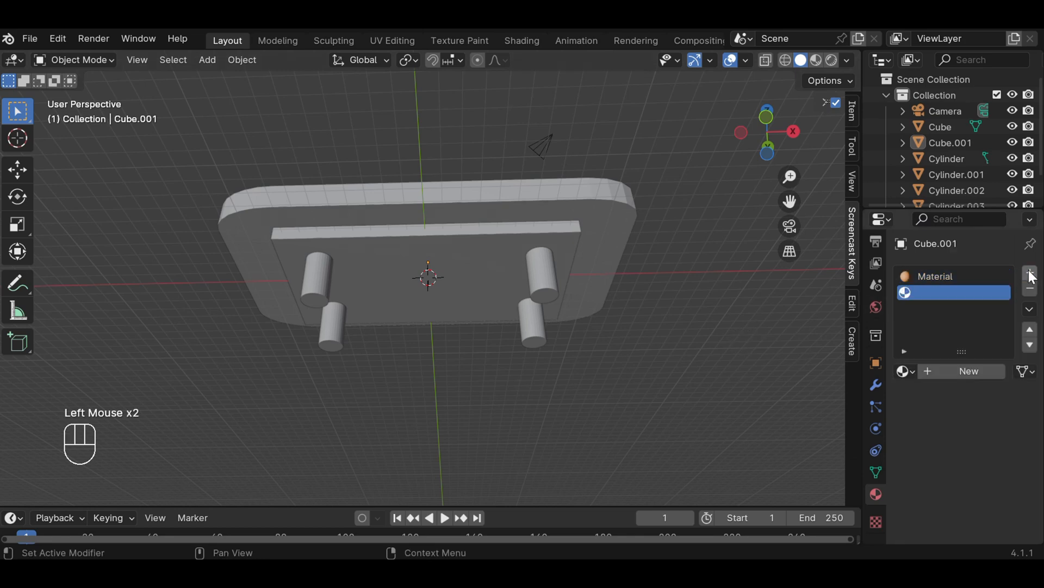
pyautogui.click(953, 371)
pyautogui.click(997, 497)
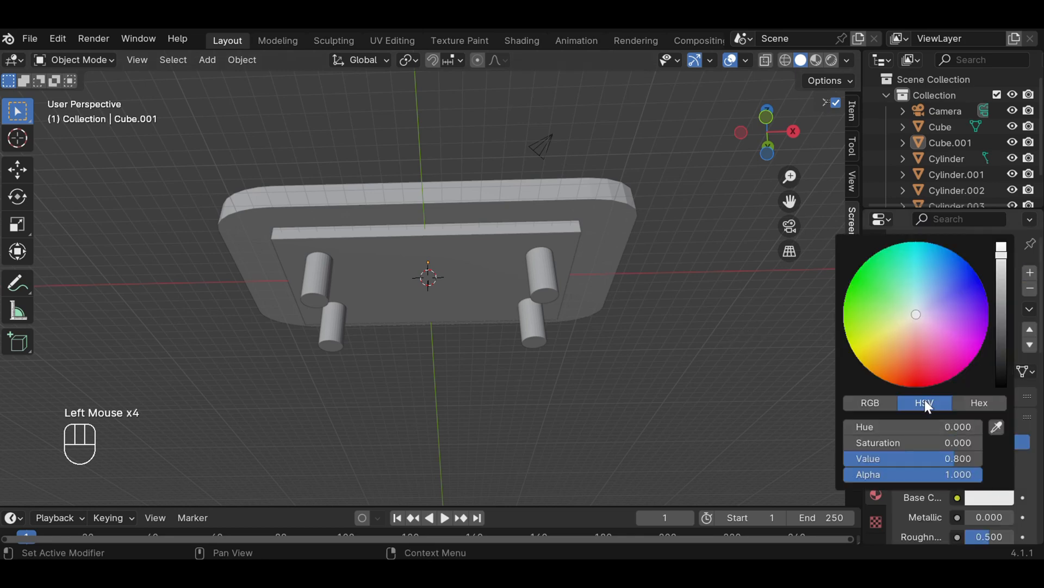
pyautogui.click(877, 293)
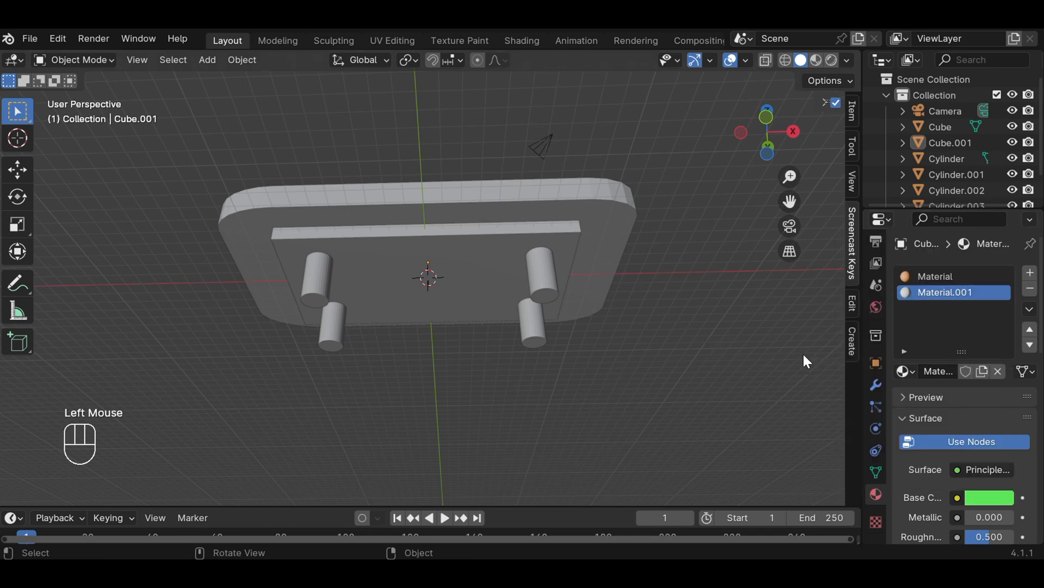
# Step: Apply the green material to the lower slab and show the viewport in Material Preview shading
pyautogui.click(905, 371)
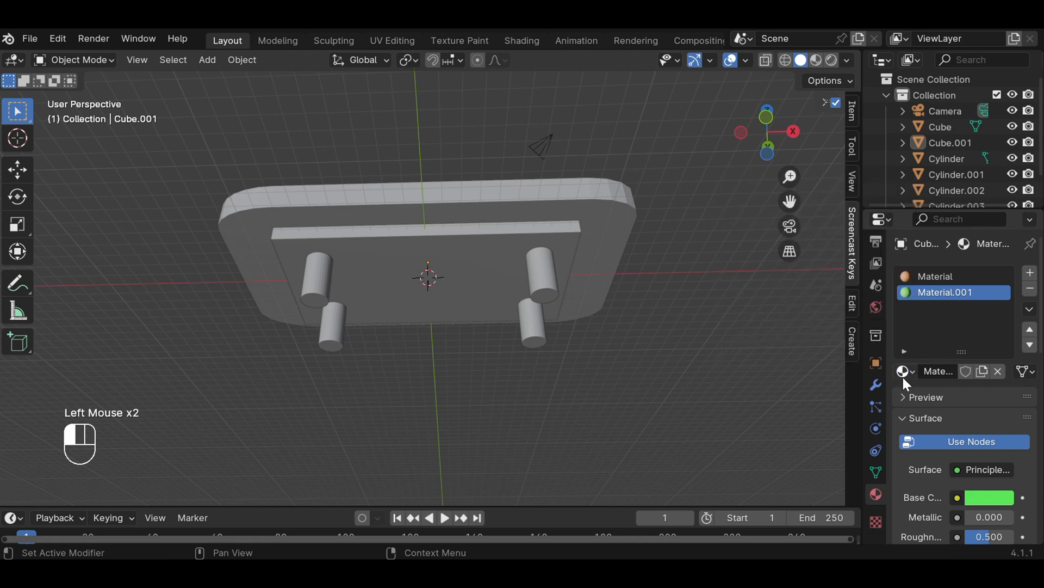
pyautogui.moveTo(904, 373); pyautogui.dragTo(507, 243)
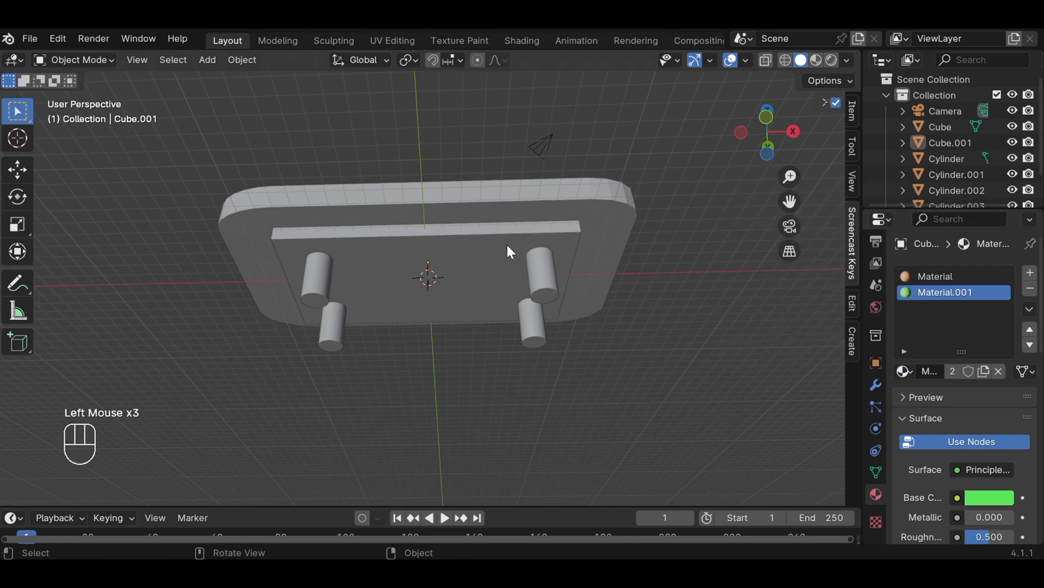
pyautogui.click(815, 61)
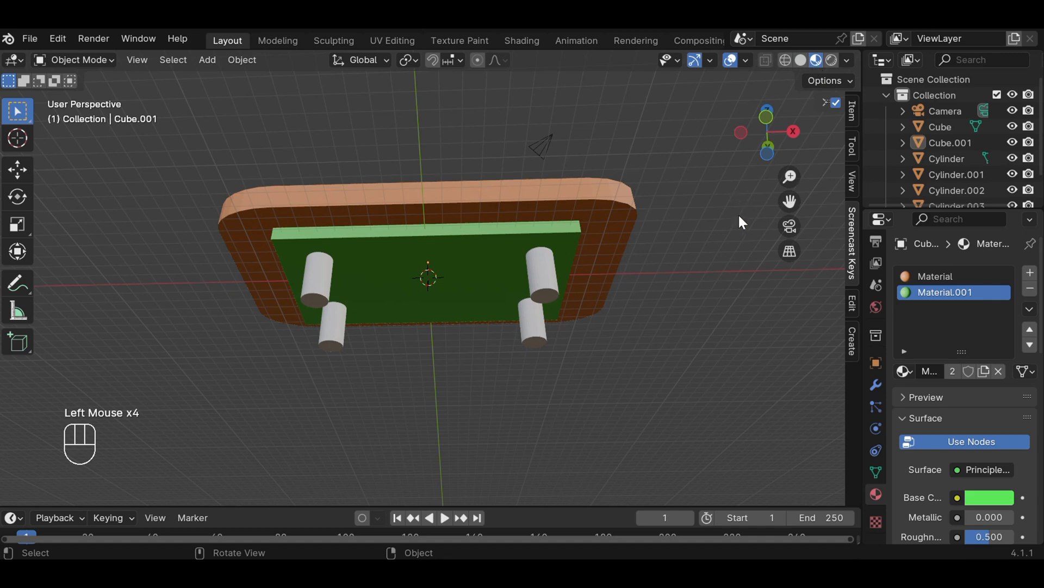
# Step: Scale the upper slab down slightly along the global Z axis to make it thinner
pyautogui.moveTo(722, 234); pyautogui.dragTo(718, 302, button='middle')
pyautogui.click(539, 264)
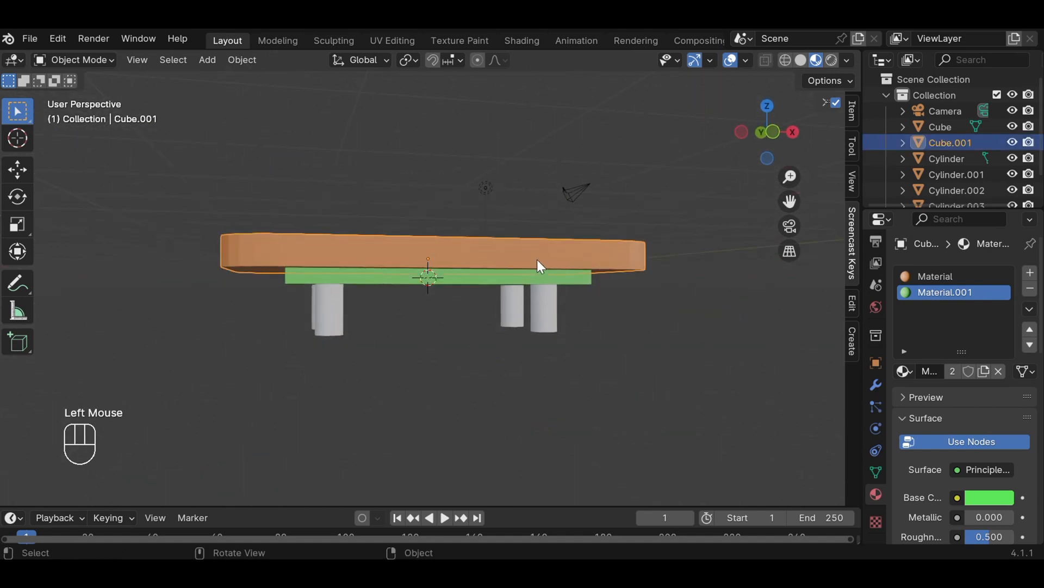
pyautogui.press('s')
pyautogui.press('z')
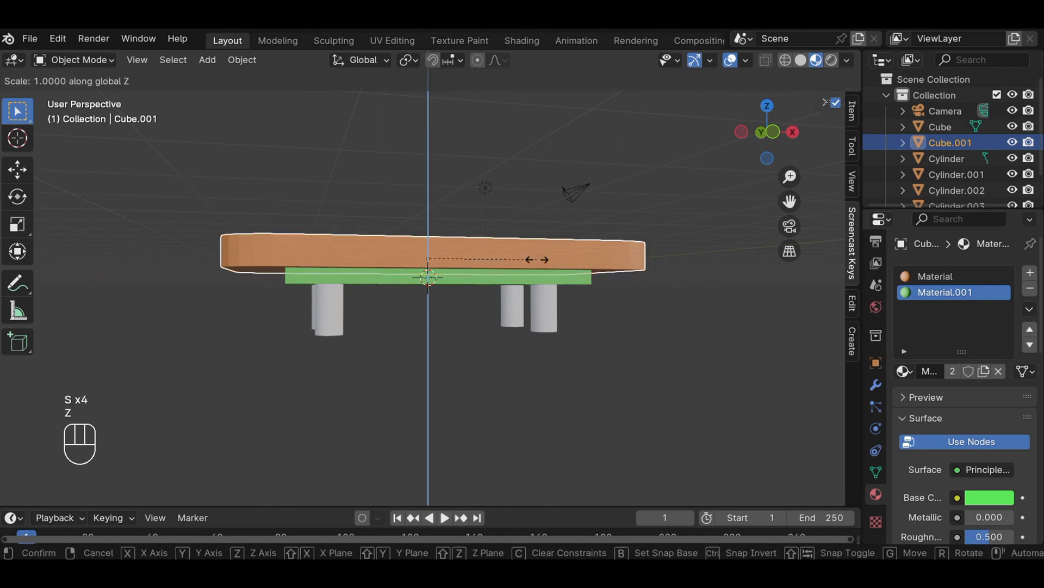
pyautogui.click(508, 261)
pyautogui.click(628, 304)
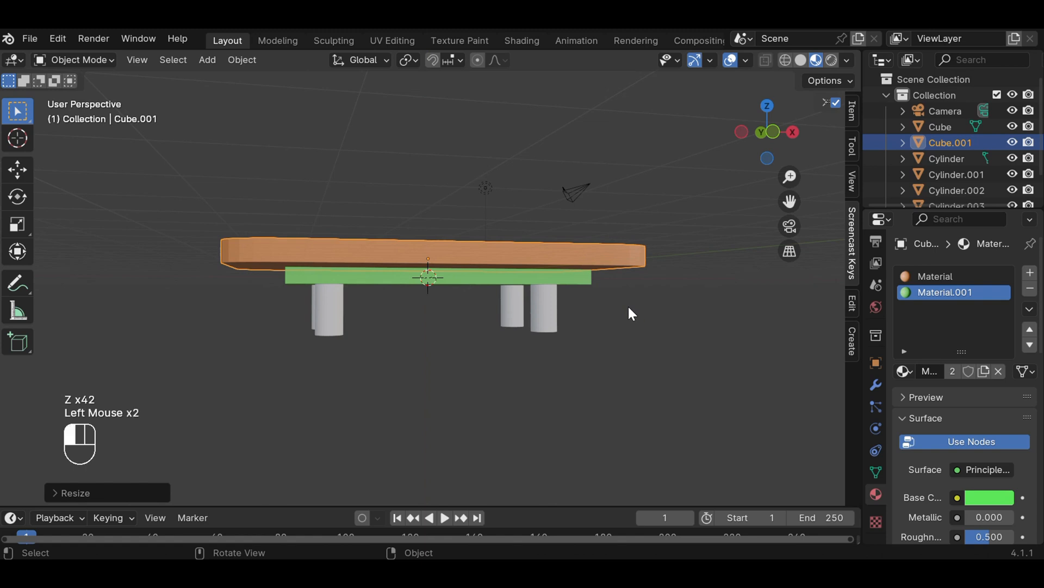
# Step: In front view, move the upper slab down about 0.41 m along Z onto the lower slab, and deselect it
pyautogui.press('KP_1')
pyautogui.click(570, 253)
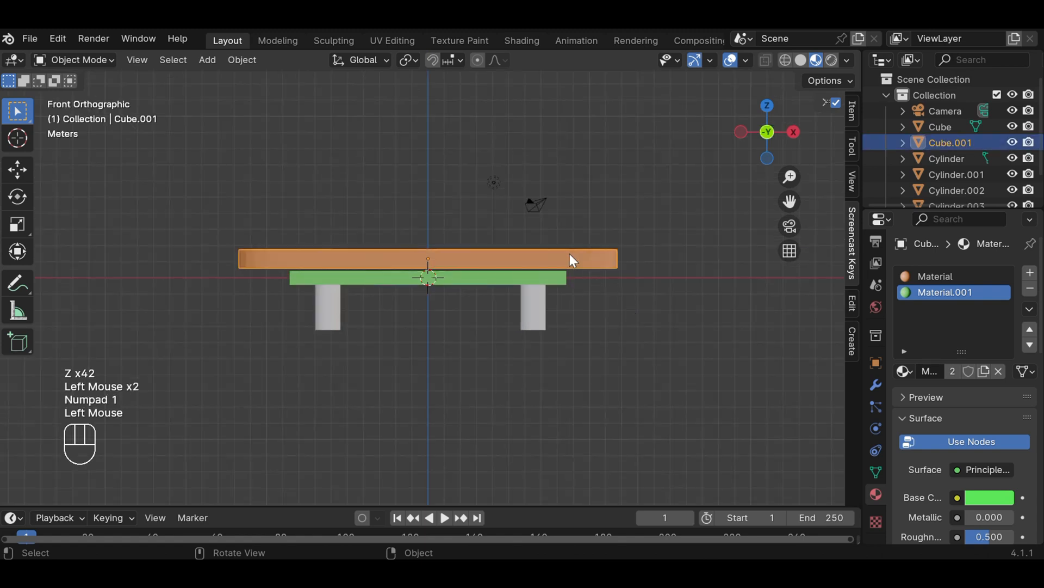
pyautogui.press('g')
pyautogui.press('g')
pyautogui.press('z')
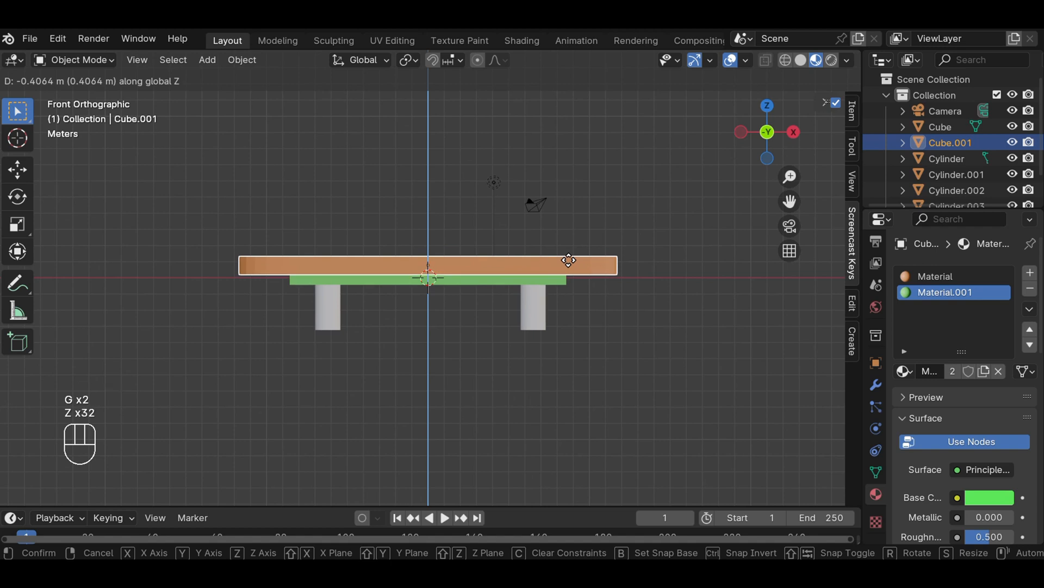
pyautogui.click(569, 260)
pyautogui.click(596, 296)
# Step: Add a third material slot to the upper slab, create a new material in it and set its base color to red
pyautogui.moveTo(638, 266); pyautogui.dragTo(612, 310, button='middle')
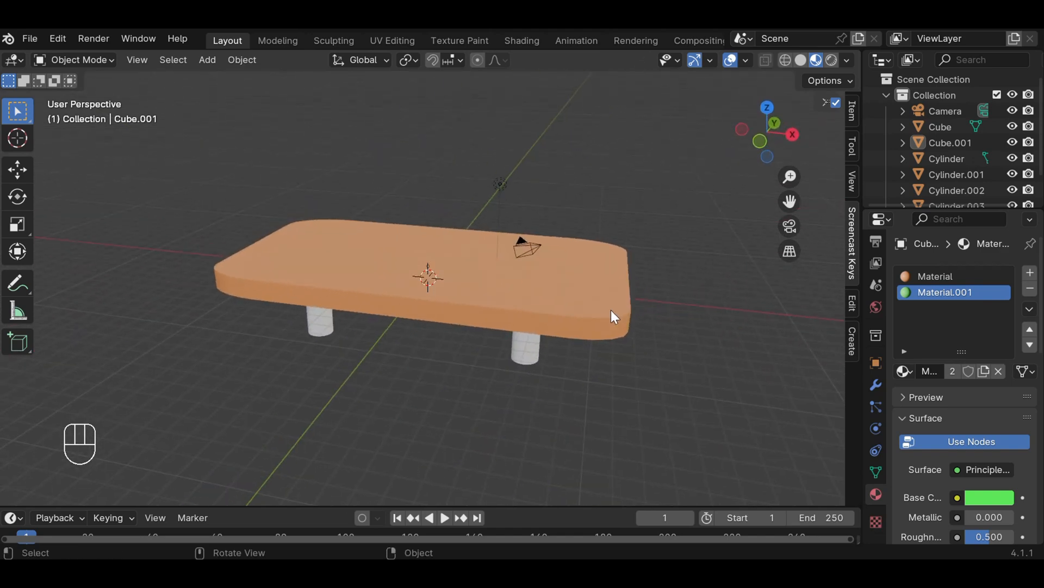
pyautogui.moveTo(700, 368); pyautogui.dragTo(667, 306, button='middle')
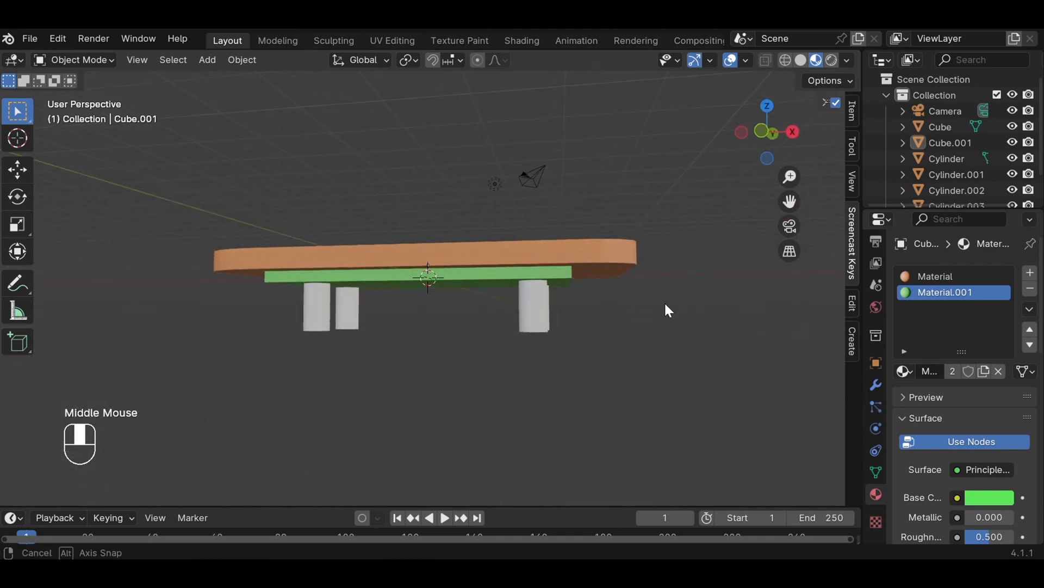
pyautogui.click(1030, 272)
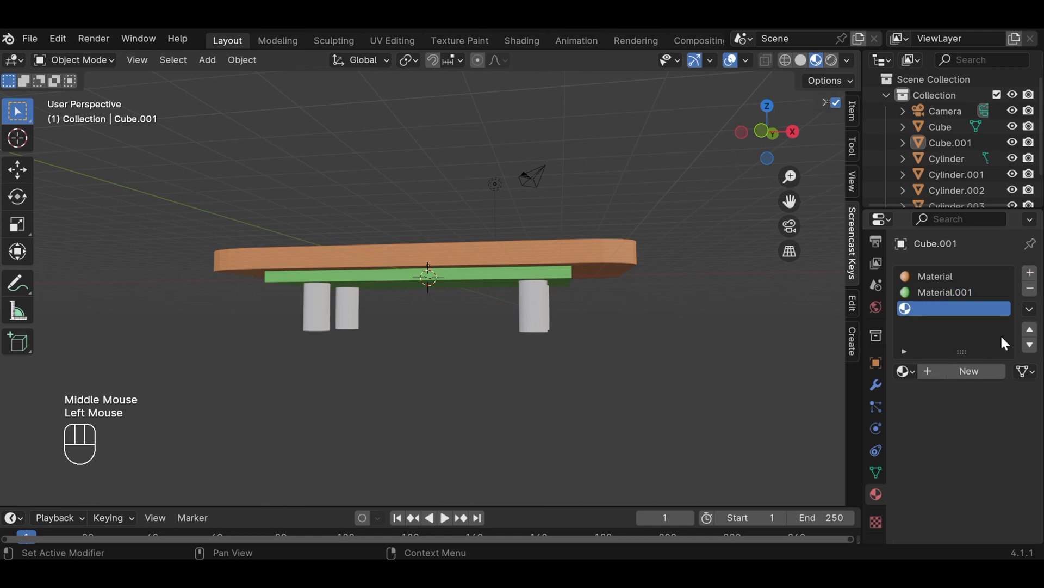
pyautogui.click(975, 373)
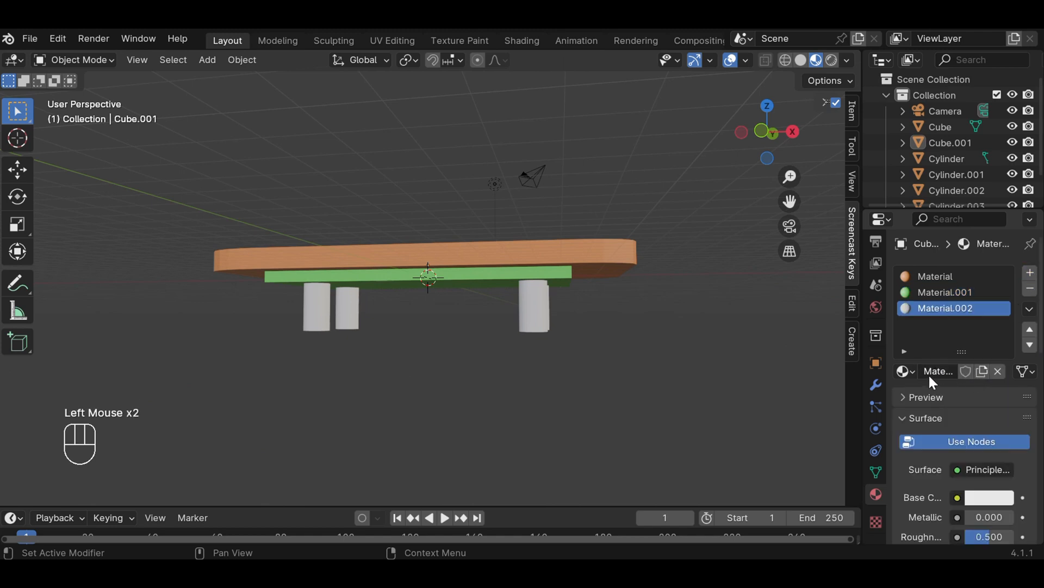
pyautogui.click(987, 499)
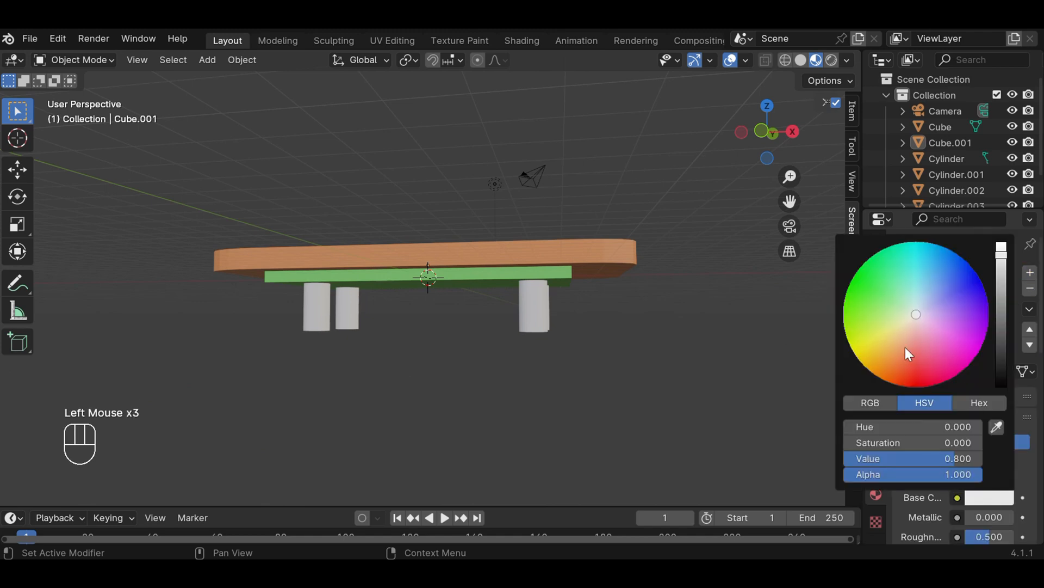
pyautogui.moveTo(906, 348); pyautogui.dragTo(918, 369)
pyautogui.click(723, 360)
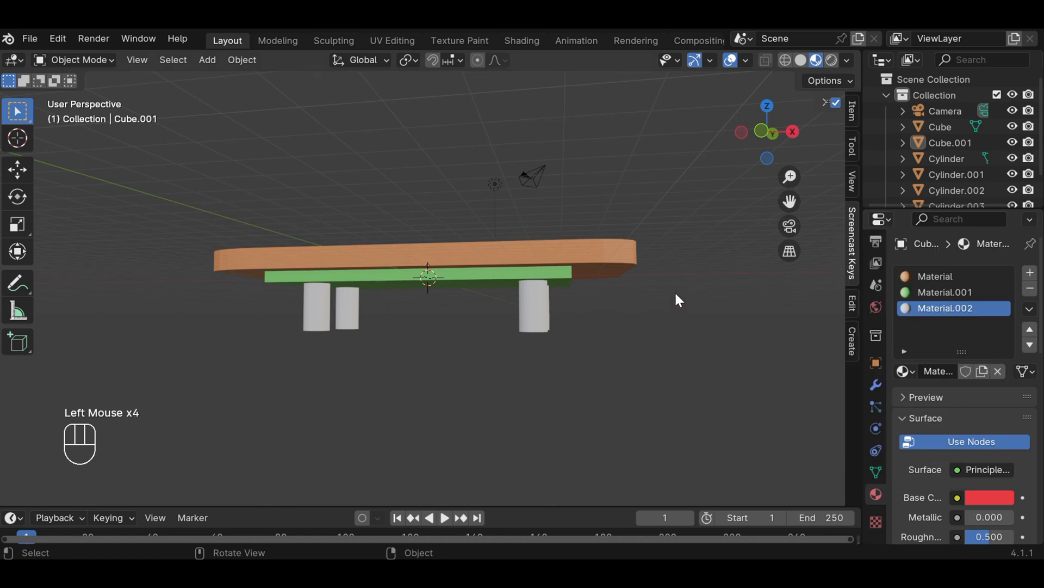
# Step: Apply the red material to all four cylindrical legs
pyautogui.moveTo(676, 298); pyautogui.dragTo(847, 311, button='middle')
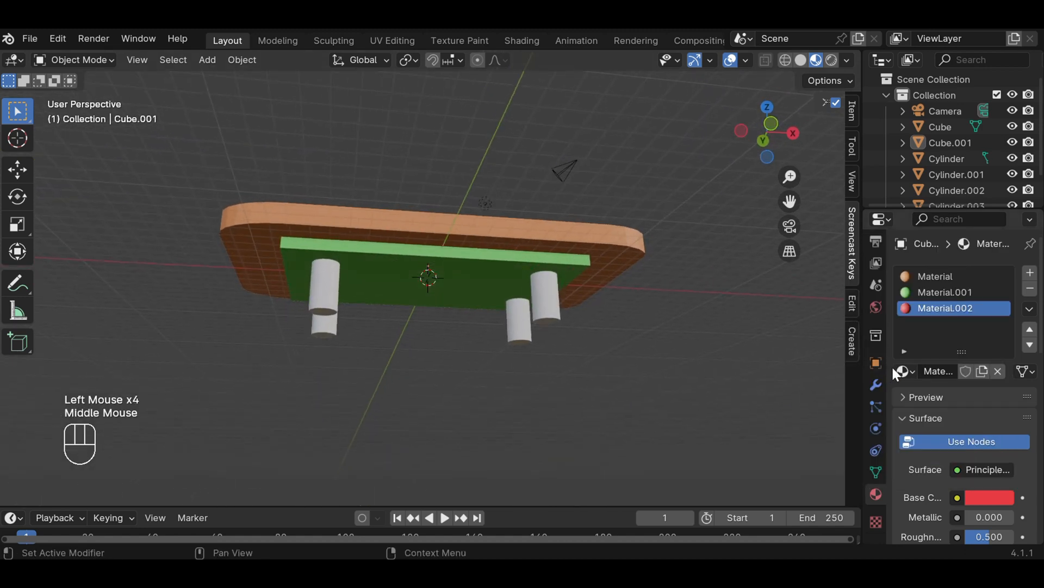
pyautogui.moveTo(905, 371); pyautogui.dragTo(553, 316)
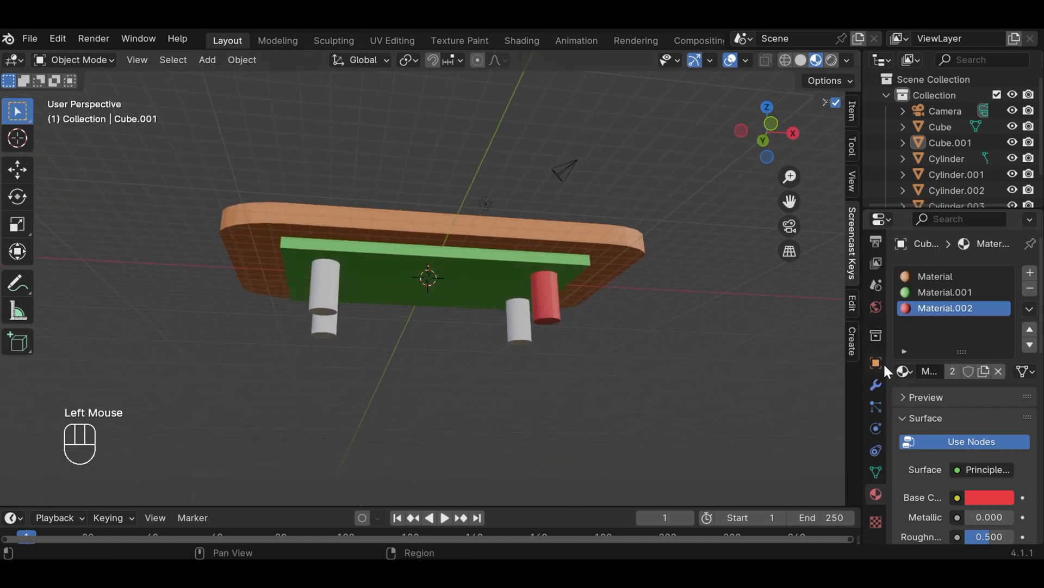
pyautogui.moveTo(905, 371); pyautogui.dragTo(530, 327)
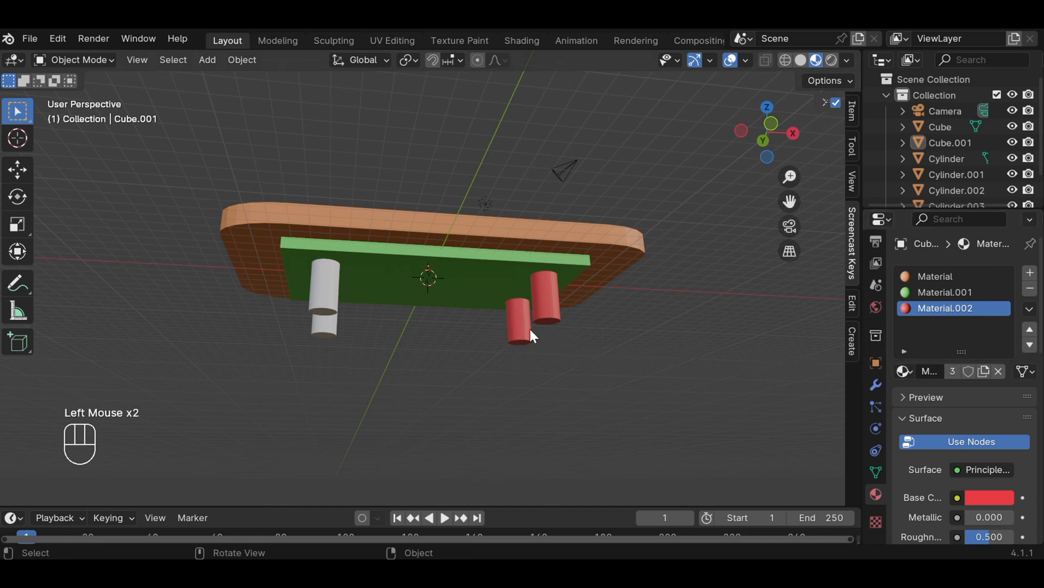
pyautogui.moveTo(903, 373); pyautogui.dragTo(333, 304)
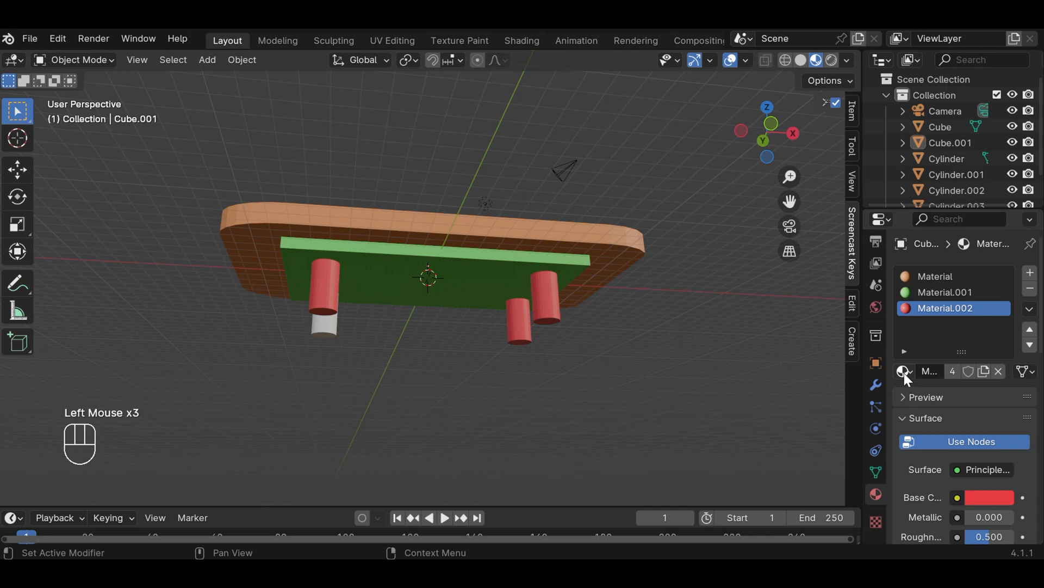
pyautogui.moveTo(904, 374); pyautogui.dragTo(340, 336)
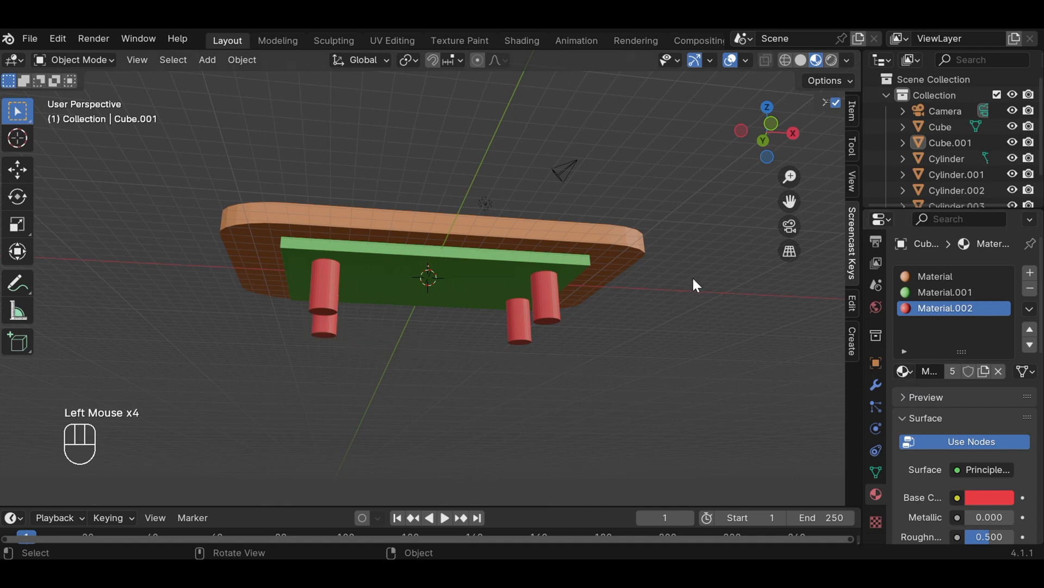
# Step: Hide the floor grid and the X and Y axis lines in the viewport overlays
pyautogui.moveTo(698, 265); pyautogui.dragTo(655, 313, button='middle')
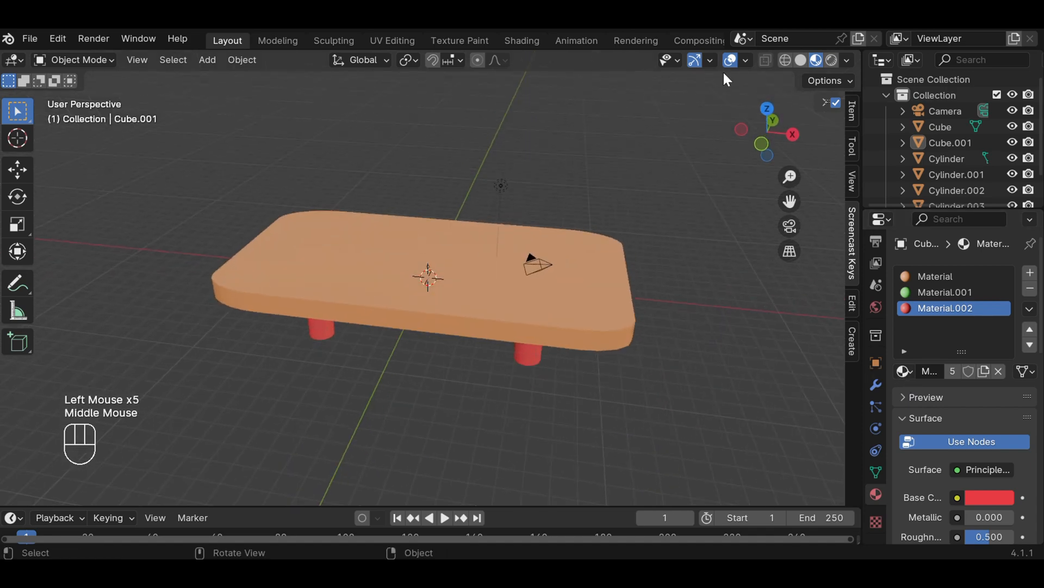
pyautogui.click(746, 60)
pyautogui.moveTo(796, 136); pyautogui.dragTo(813, 136)
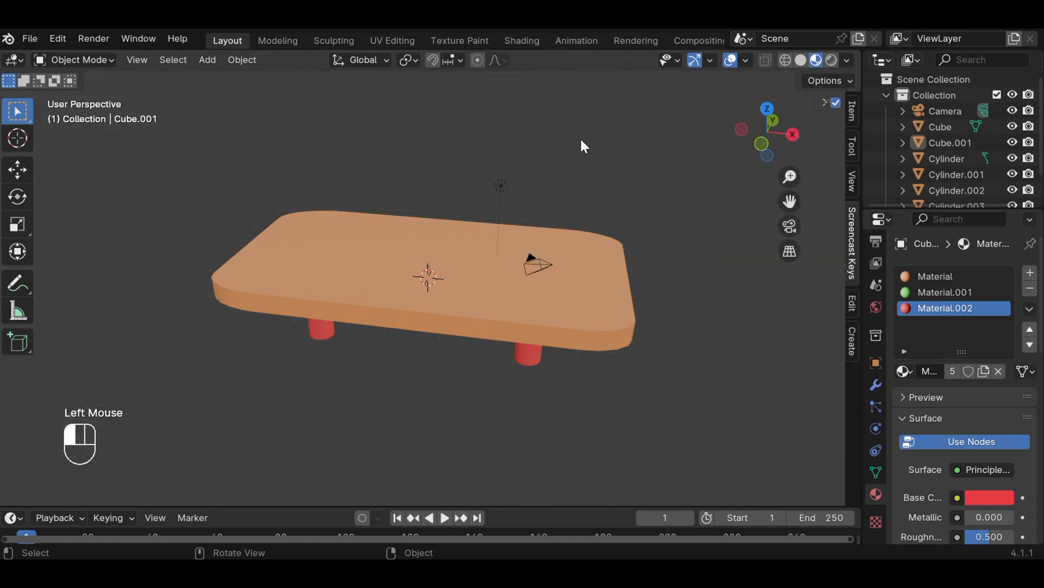
pyautogui.moveTo(690, 286); pyautogui.dragTo(782, 277, button='middle')
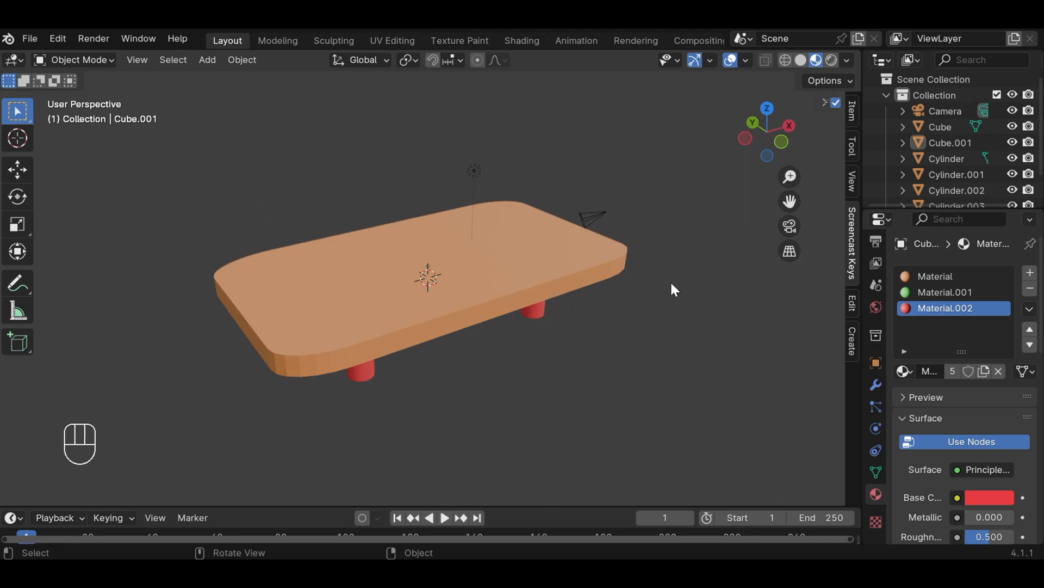
pyautogui.moveTo(670, 280); pyautogui.dragTo(625, 99, button='middle')
pyautogui.click(113, 64)
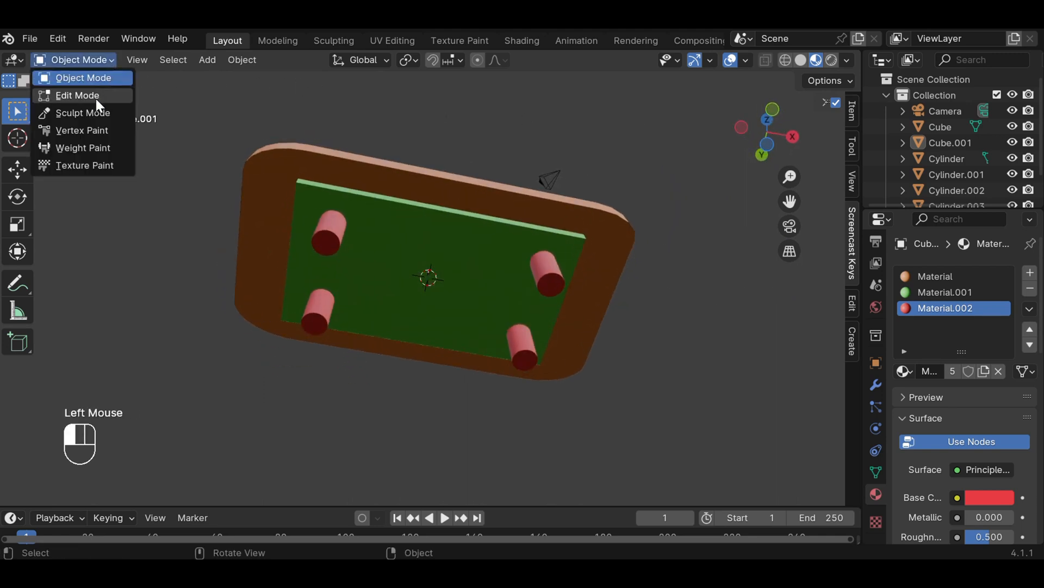
pyautogui.click(96, 97)
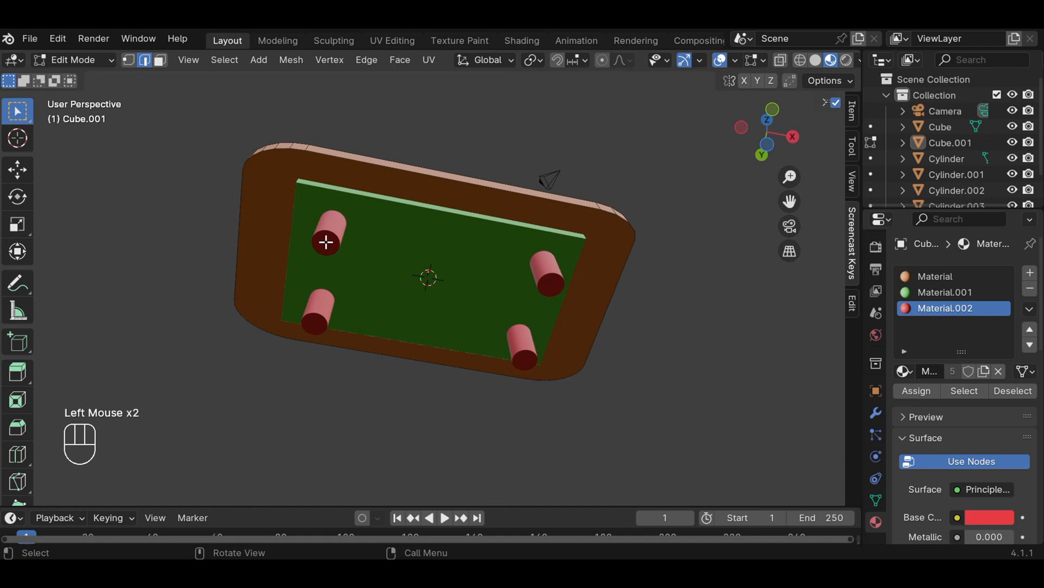
pyautogui.moveTo(390, 161); pyautogui.dragTo(409, 238, button='middle')
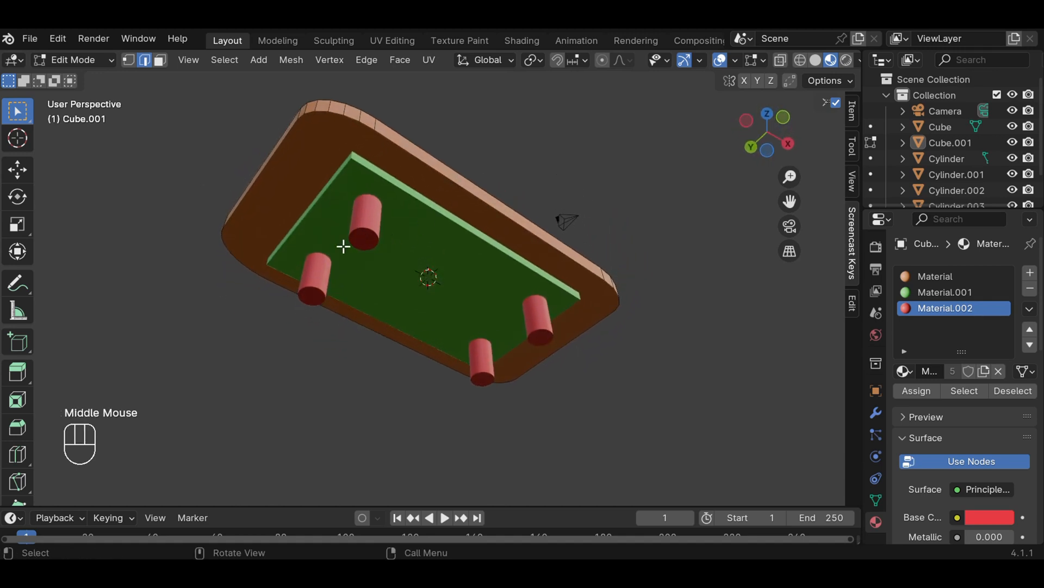
pyautogui.click(82, 59)
pyautogui.click(82, 77)
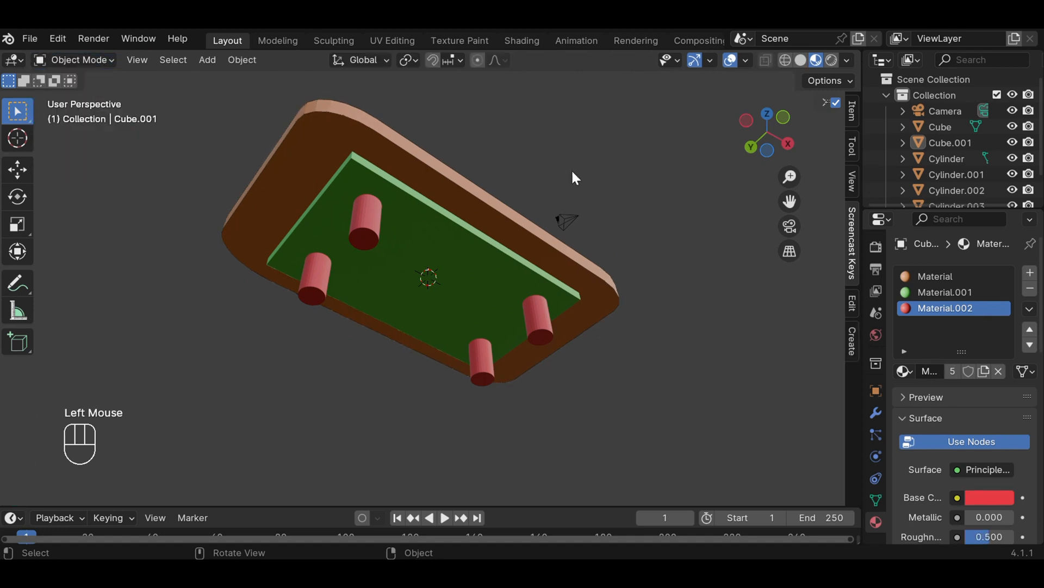
pyautogui.moveTo(543, 157); pyautogui.dragTo(507, 258, button='middle')
pyautogui.scroll(2, 508, 296)
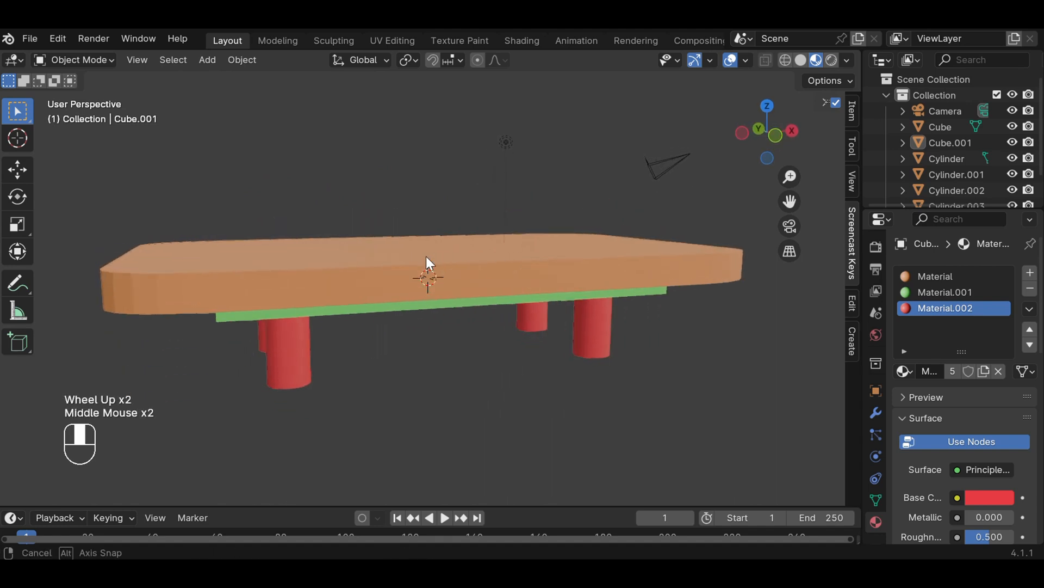